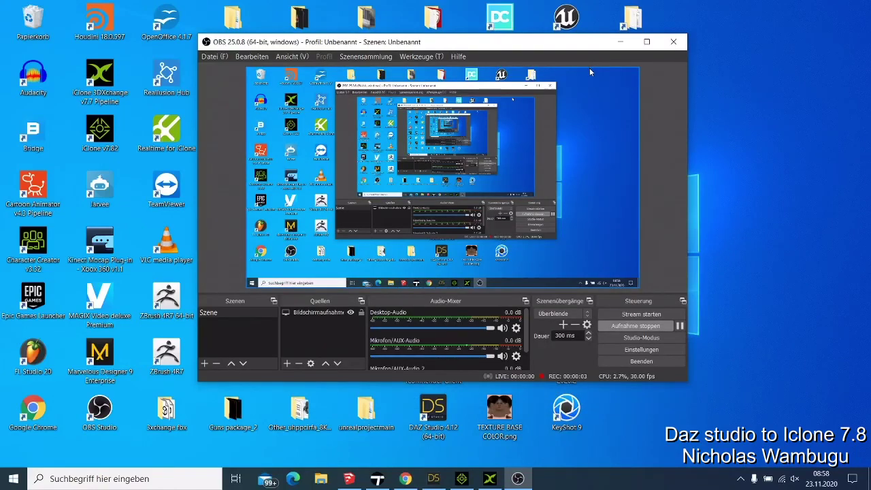
Clear the recording software out of the way and switch to DAZ Studio, with iClone 7 minimized.
click(621, 41)
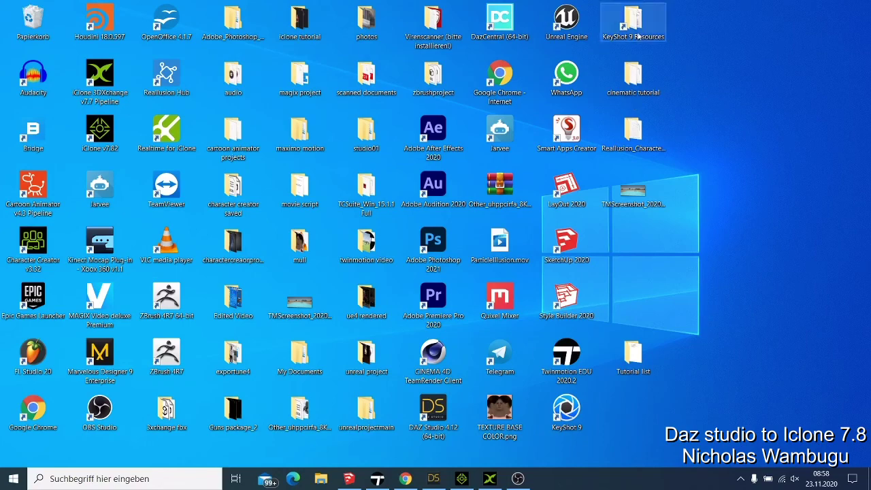
click(424, 483)
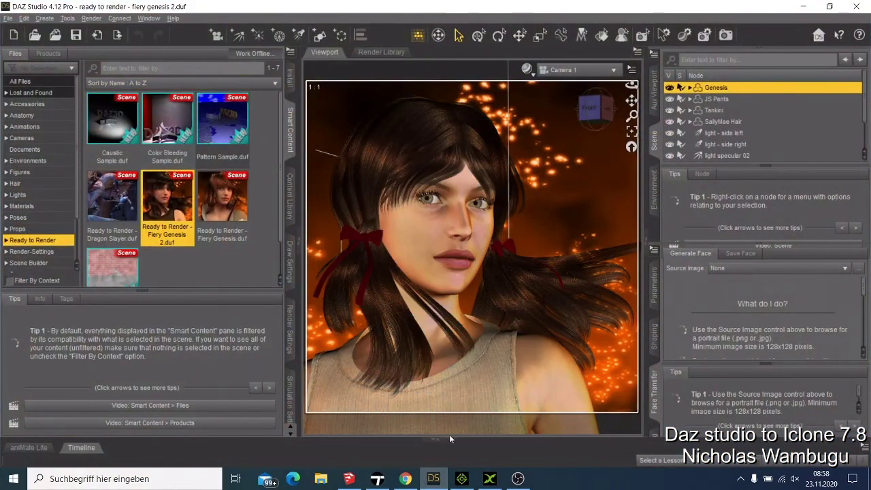
click(466, 482)
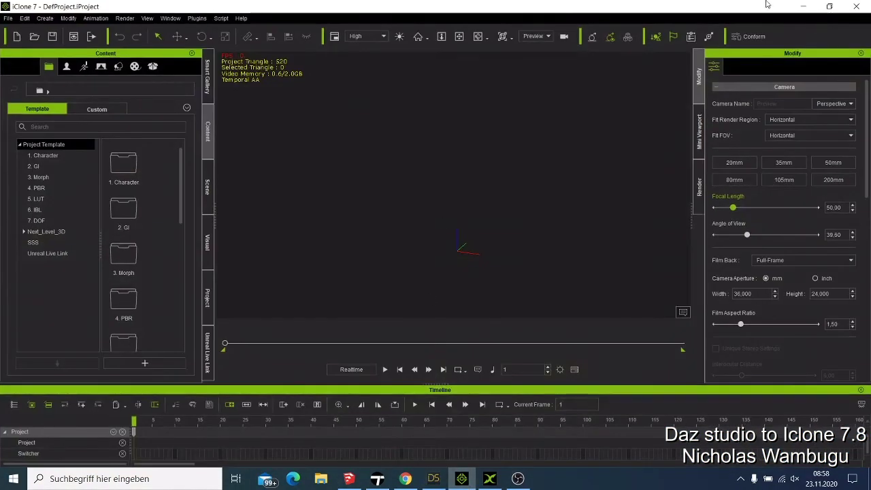
click(802, 6)
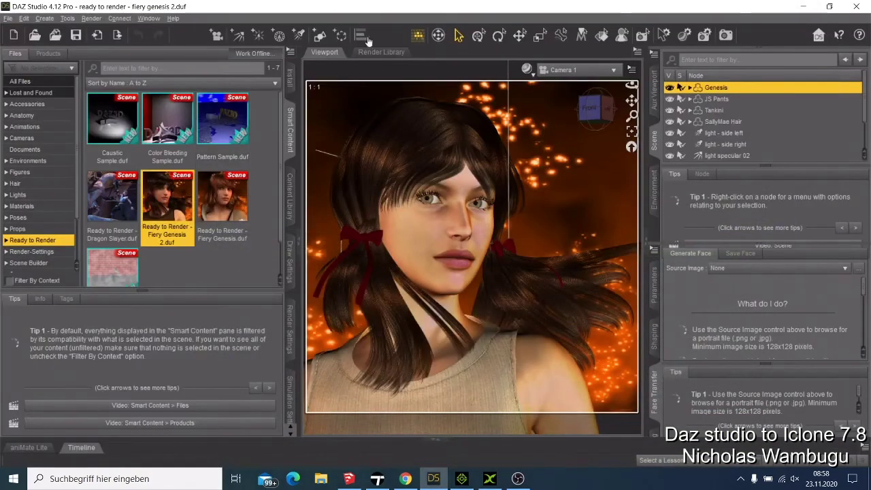
Start a new empty scene in DAZ Studio without saving changes to the current one.
click(7, 18)
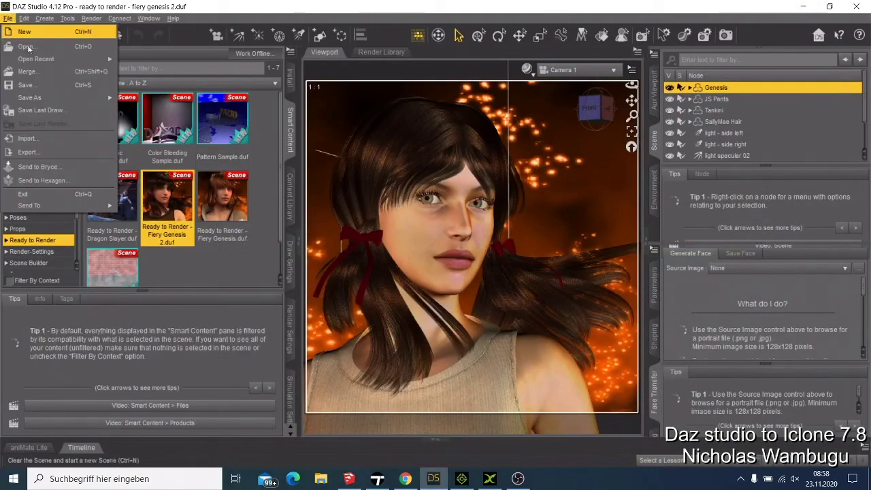
click(48, 32)
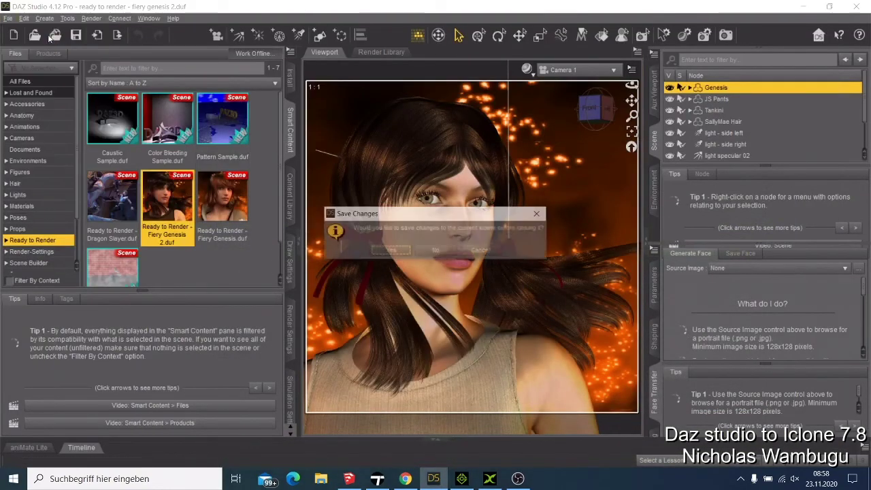
click(435, 250)
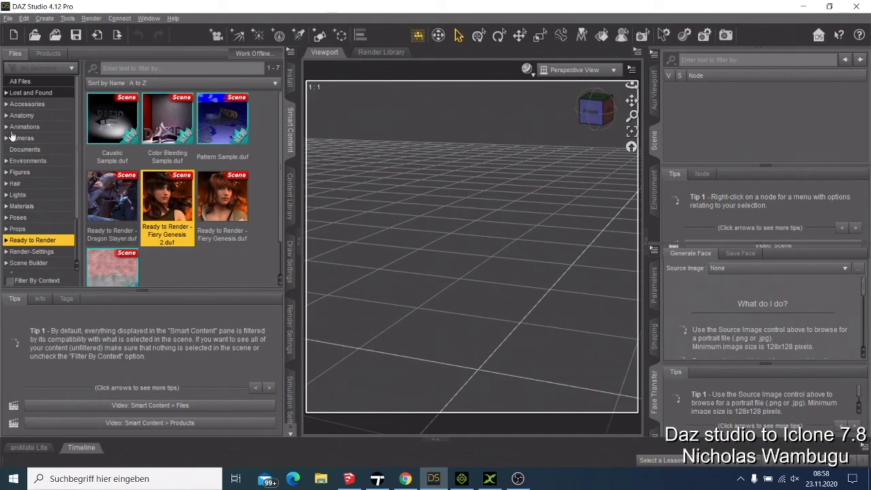
Look through the Figures content, then load the scene Ready to Render - Fiery Genesis 2.duf.
click(39, 172)
scroll(166, 143, down, 5)
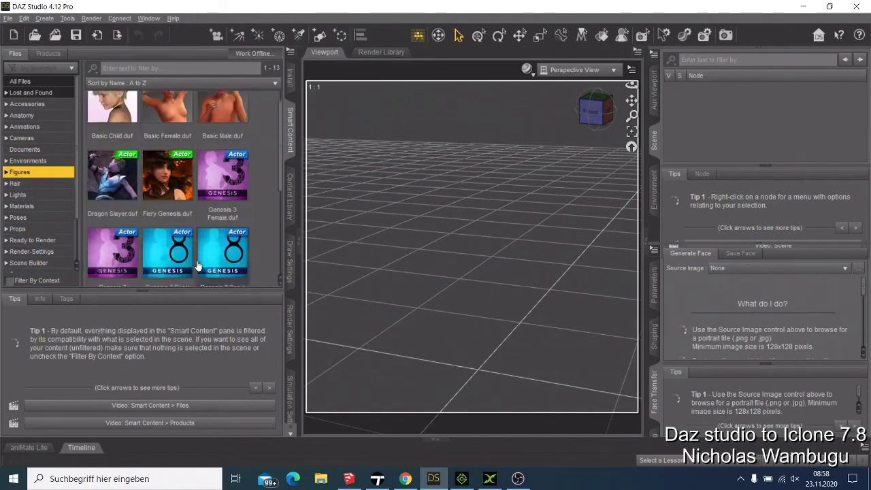
scroll(166, 141, up, 2)
scroll(166, 141, up, 2)
scroll(177, 204, down, 5)
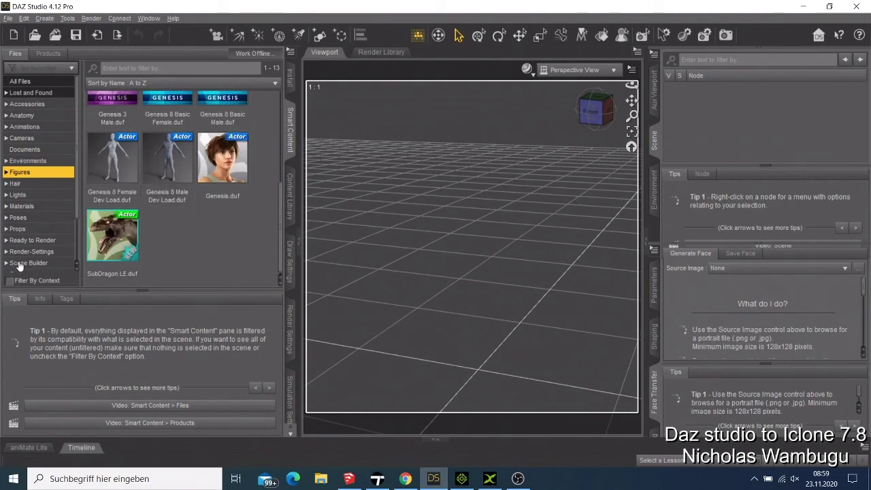
click(50, 242)
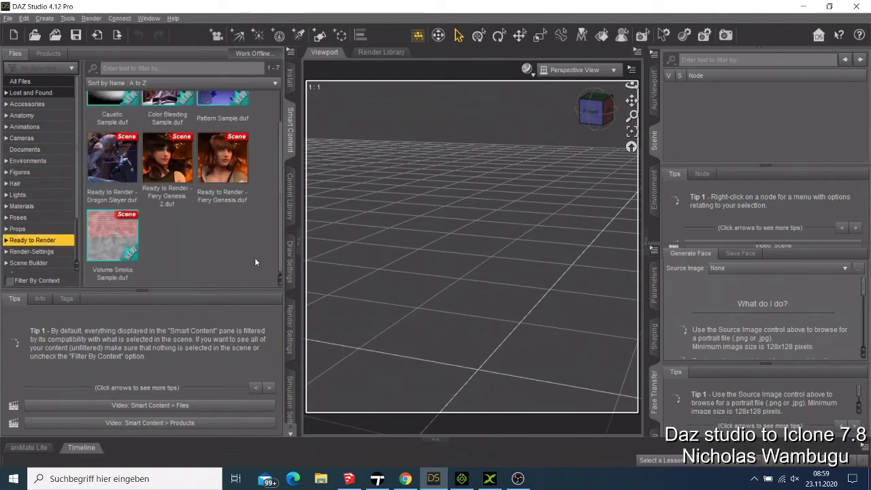
scroll(219, 238, up, 1)
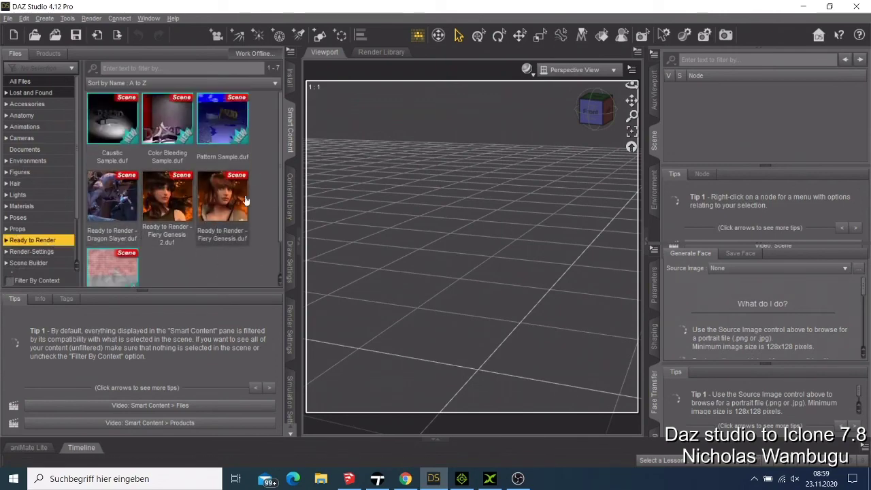
double_click(182, 211)
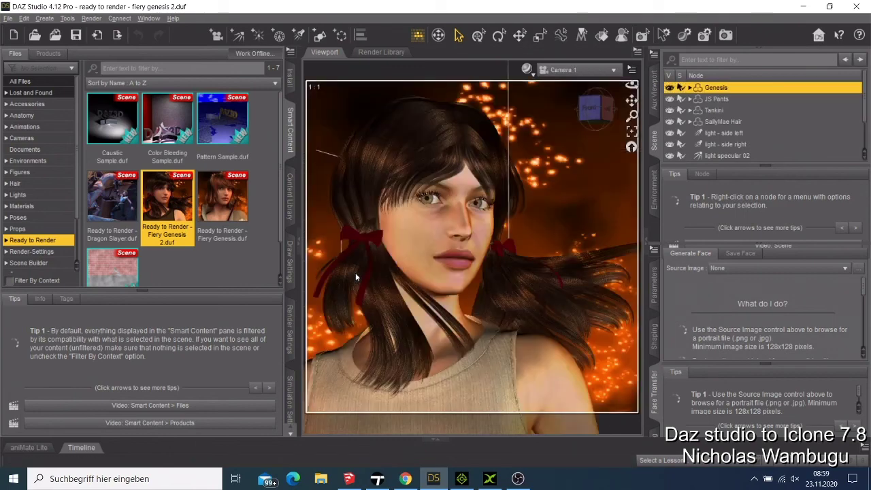
Examine the whole character in the viewport, from head to feet and from a slightly rotated angle.
scroll(447, 278, down, 10)
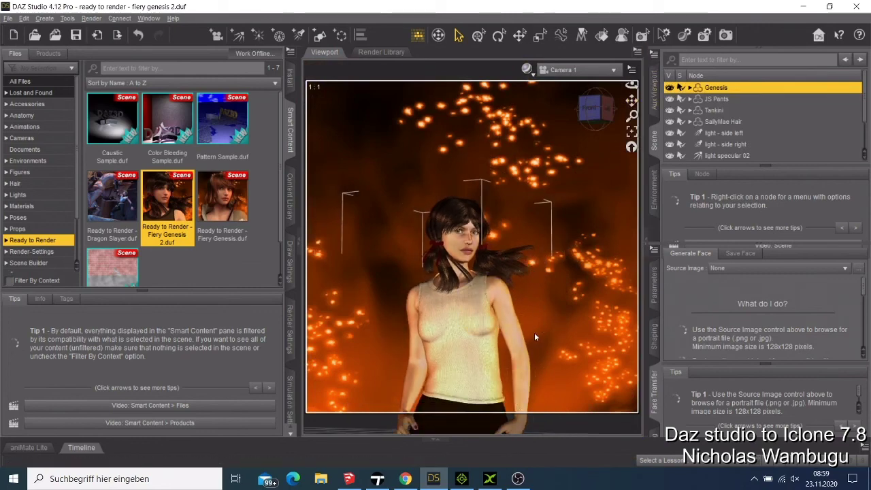
click(562, 246)
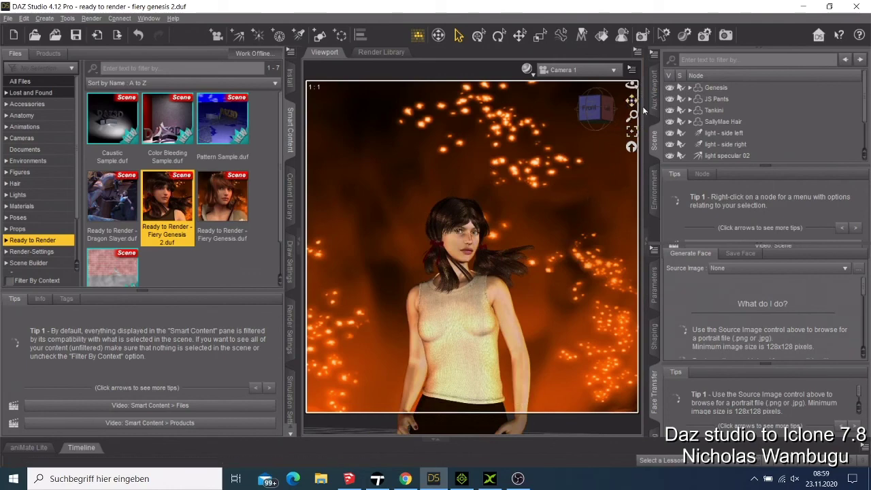
drag(632, 101, 632, 107)
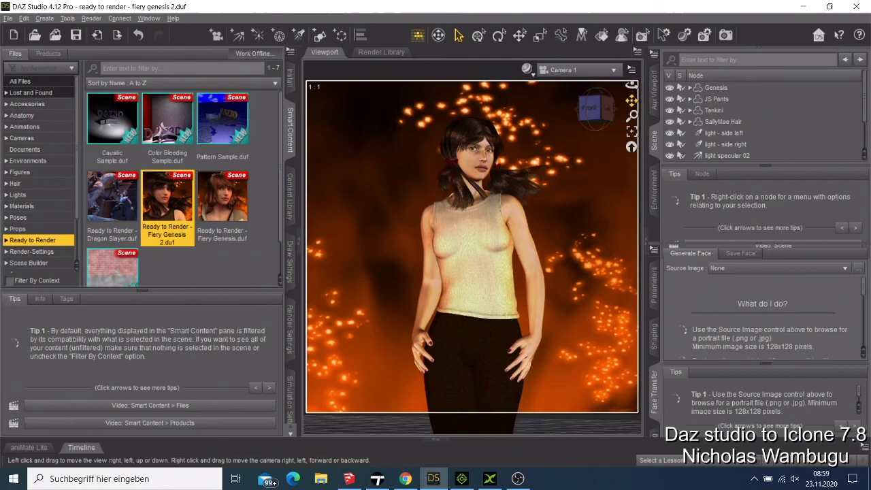
scroll(578, 198, down, 3)
scroll(572, 223, down, 4)
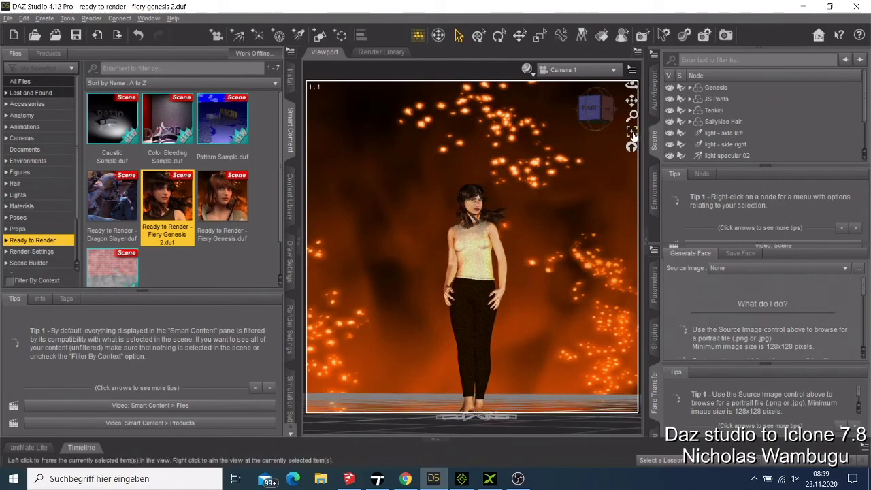
click(479, 265)
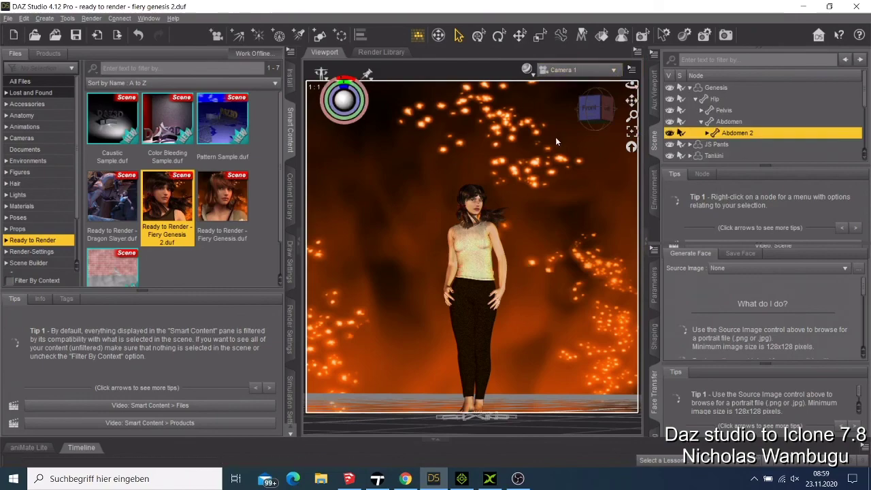
drag(592, 109, 574, 127)
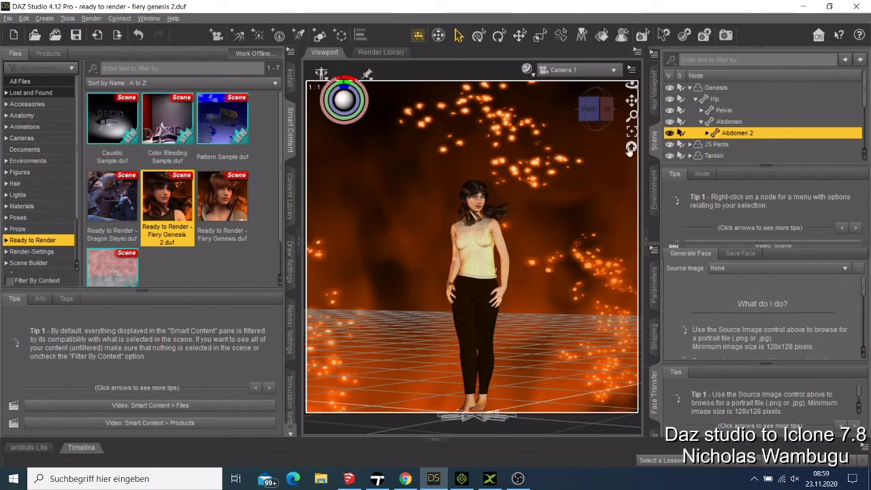
Start exporting the scene with Autodesk FBX (*.fbx) as the file type.
click(6, 18)
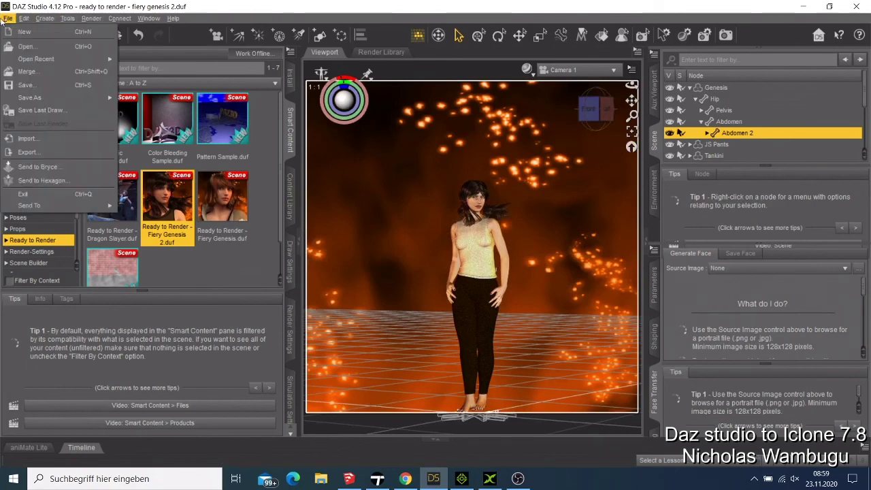
mouse_move(24, 18)
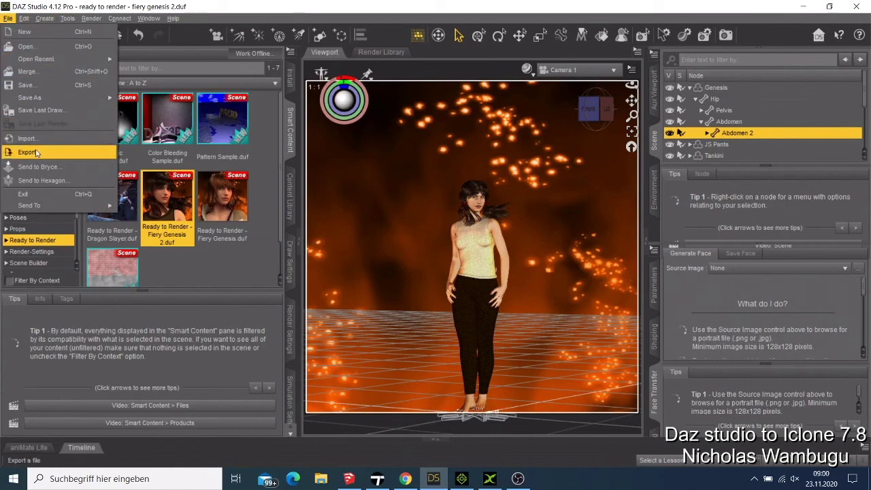
click(38, 152)
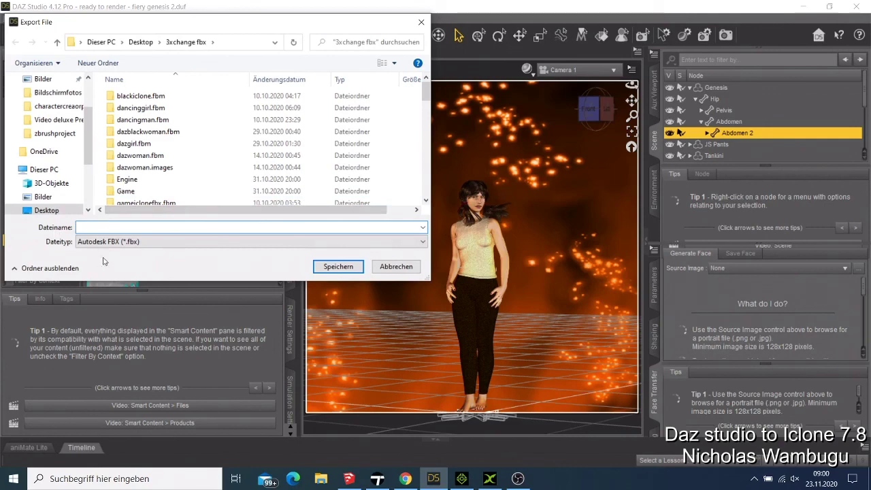
click(122, 245)
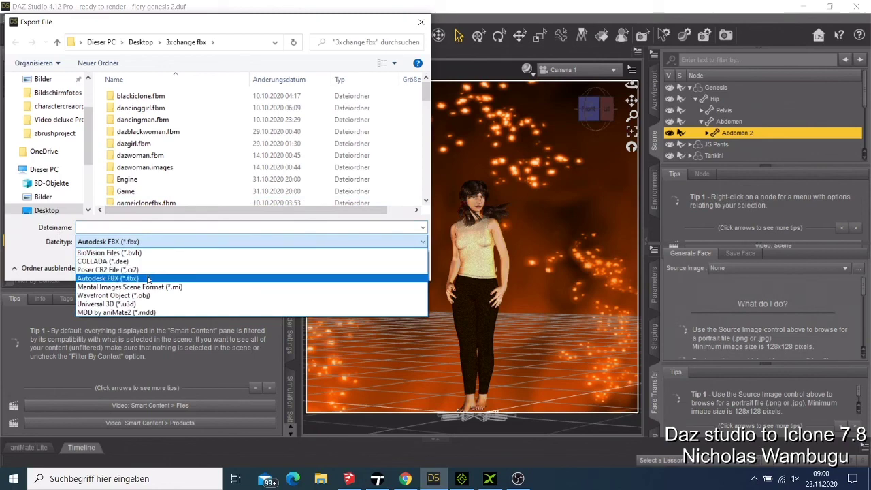
click(148, 279)
Name the export file daztest and save it in the 3xchange fbx folder on the desktop.
scroll(171, 184, down, 5)
scroll(172, 184, down, 4)
scroll(175, 187, up, 4)
scroll(183, 194, down, 4)
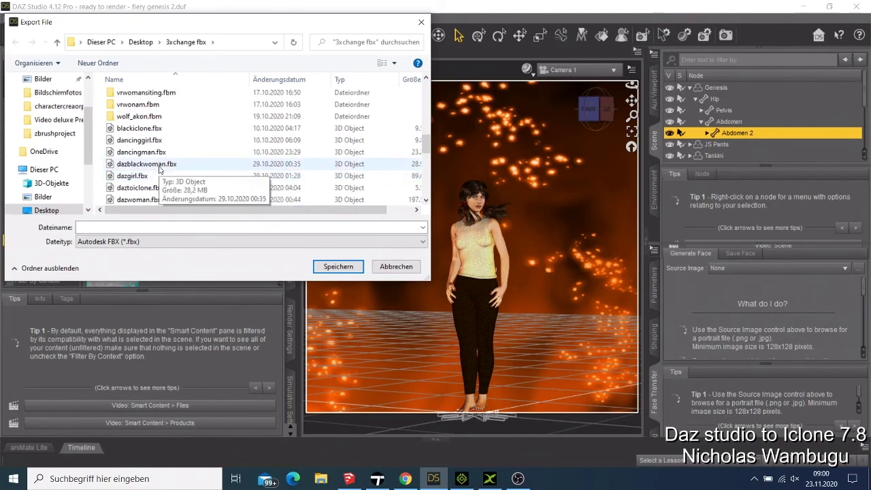
click(176, 227)
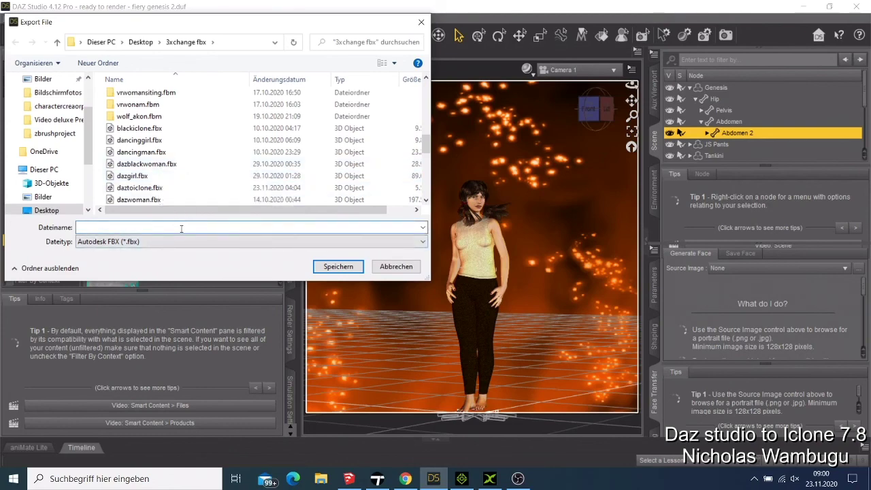
text(da)
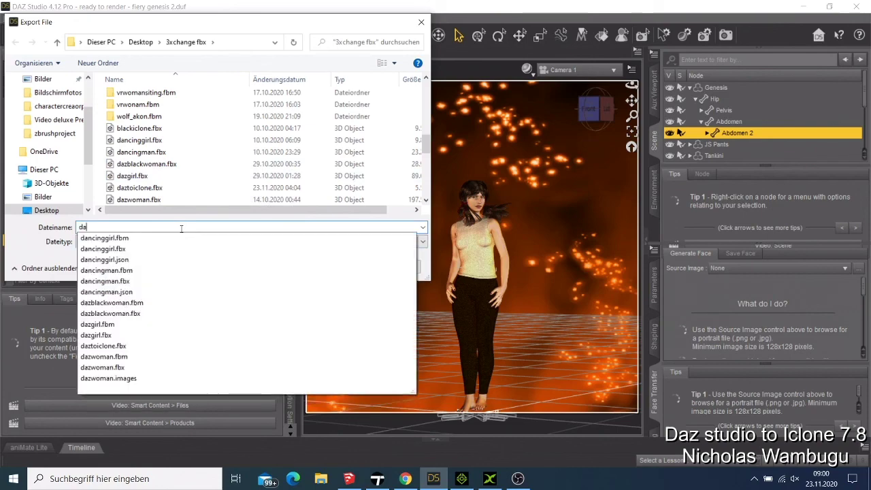
text(z)
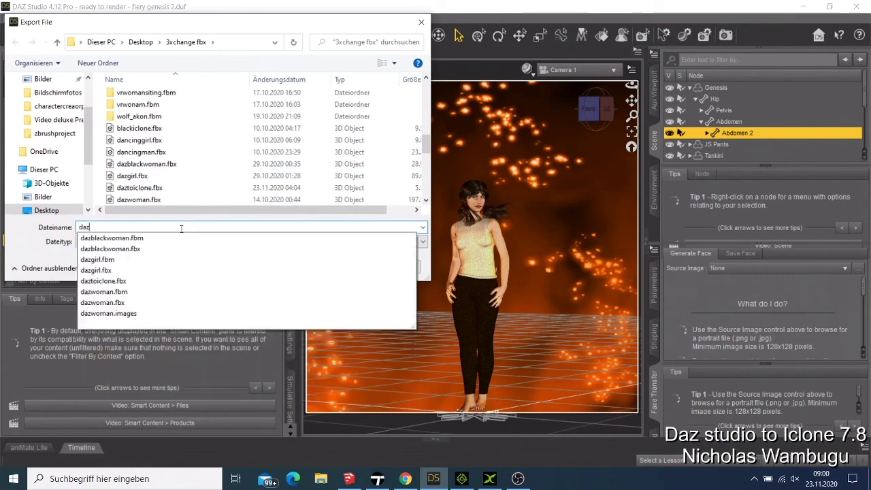
text(test)
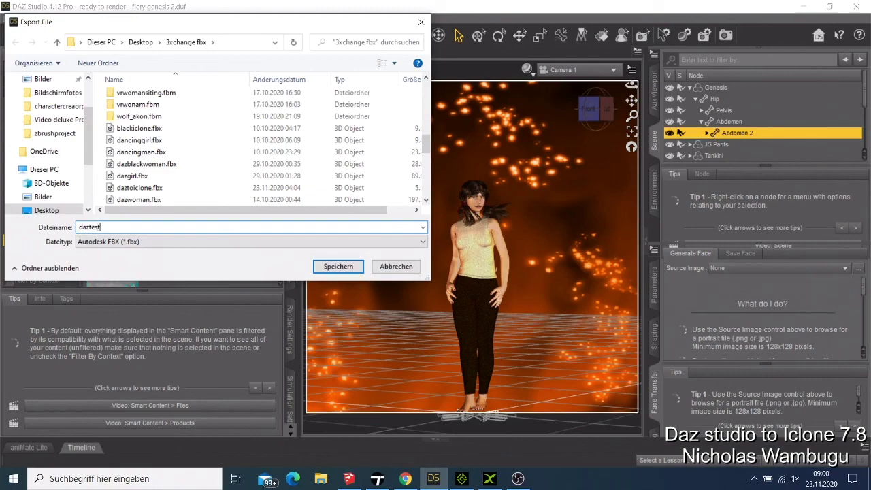
click(337, 267)
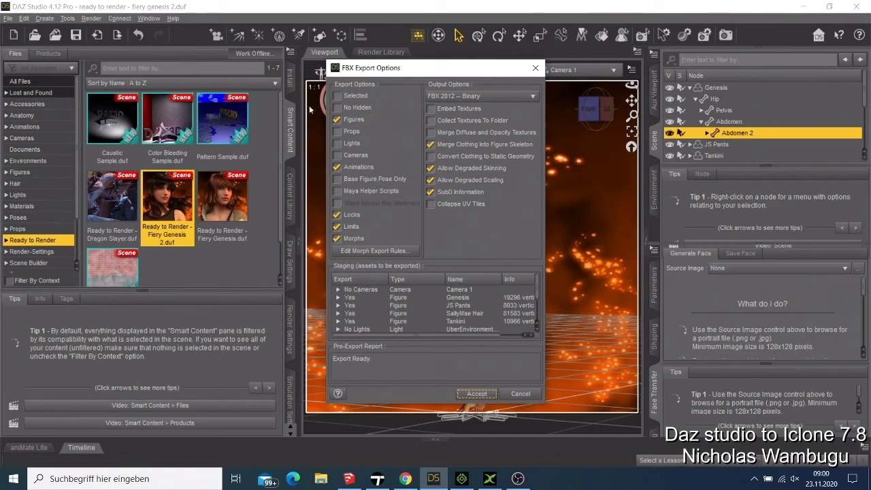
Keep FBX 2012 -- Binary as the output format and run the FBX export.
click(447, 96)
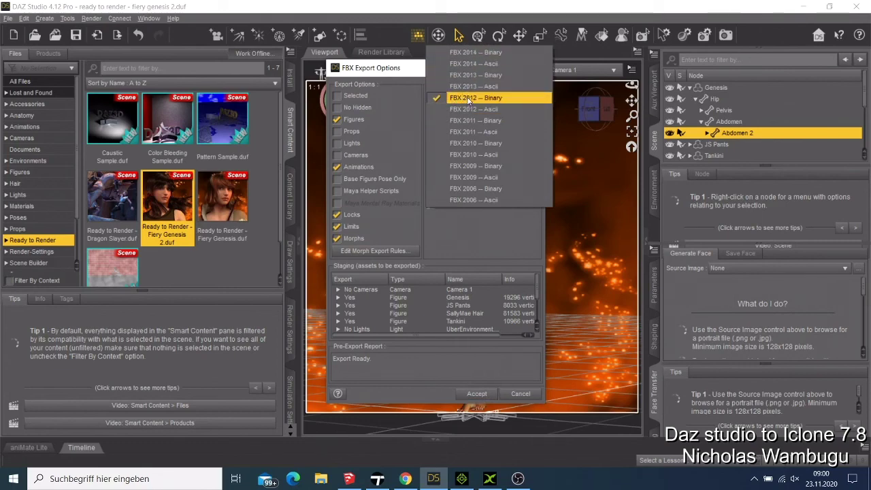
click(469, 99)
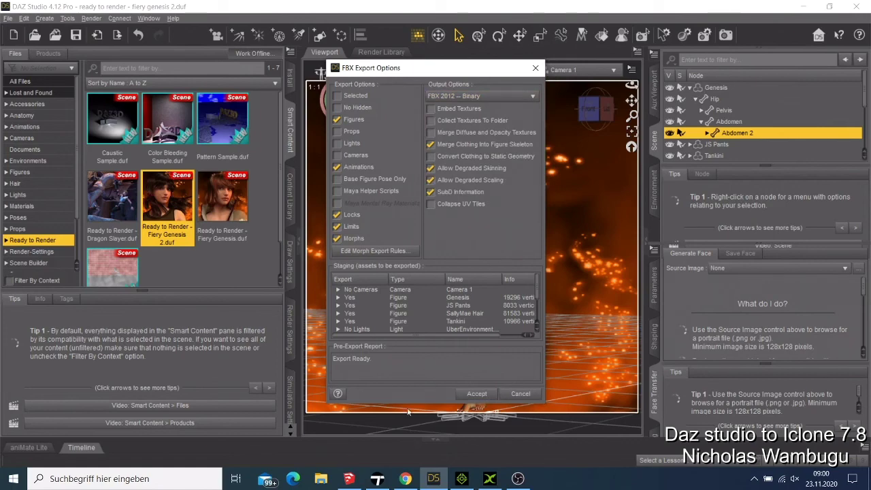
click(478, 394)
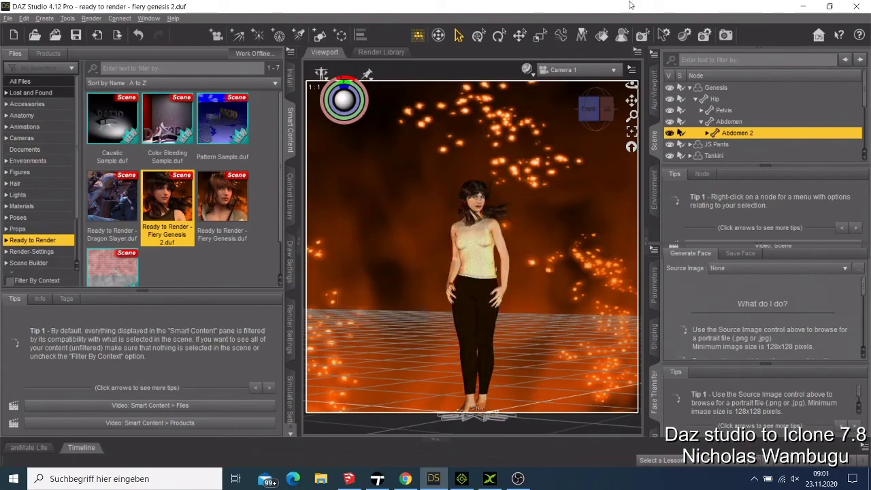
Switch to iClone 3DXchange 7 and bring in daztest.fbx from the desktop's 3xchange fbx folder.
click(804, 6)
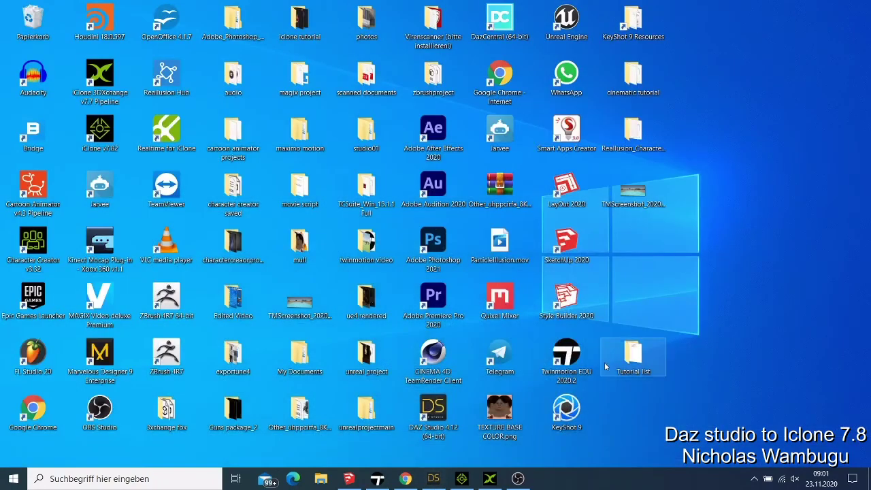
click(490, 479)
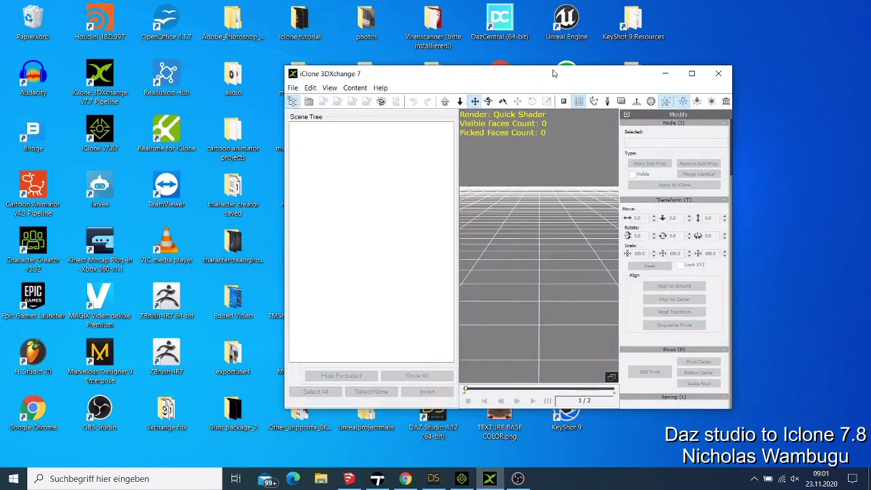
drag(553, 74, 653, 43)
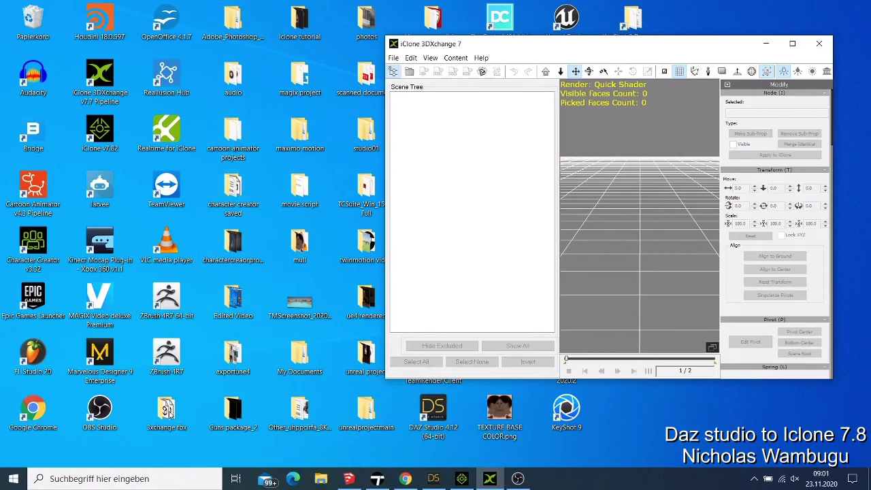
double_click(164, 414)
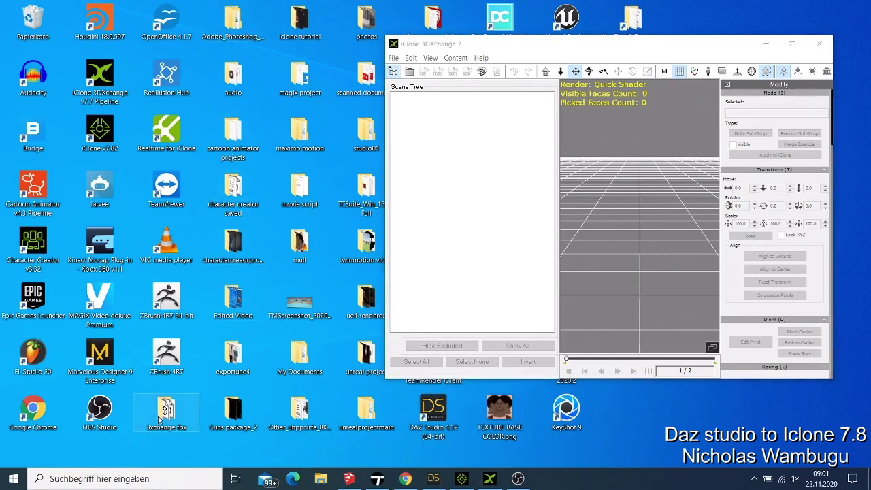
scroll(259, 290, down, 10)
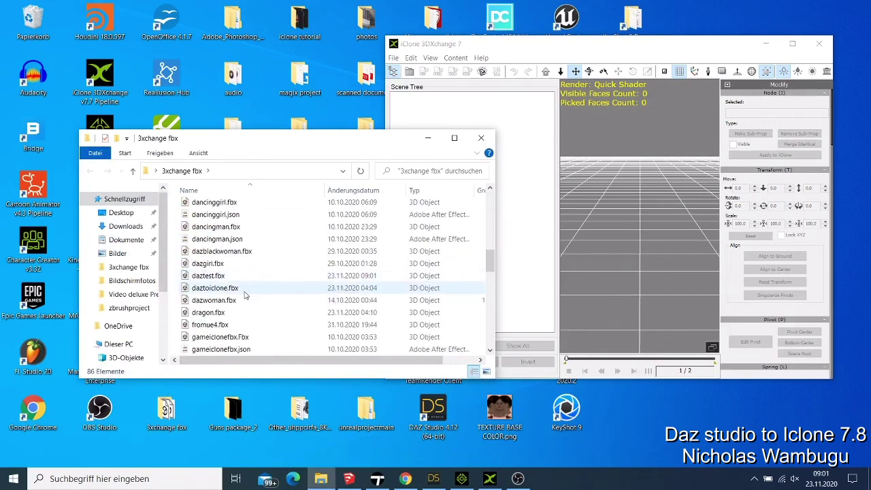
scroll(246, 294, up, 2)
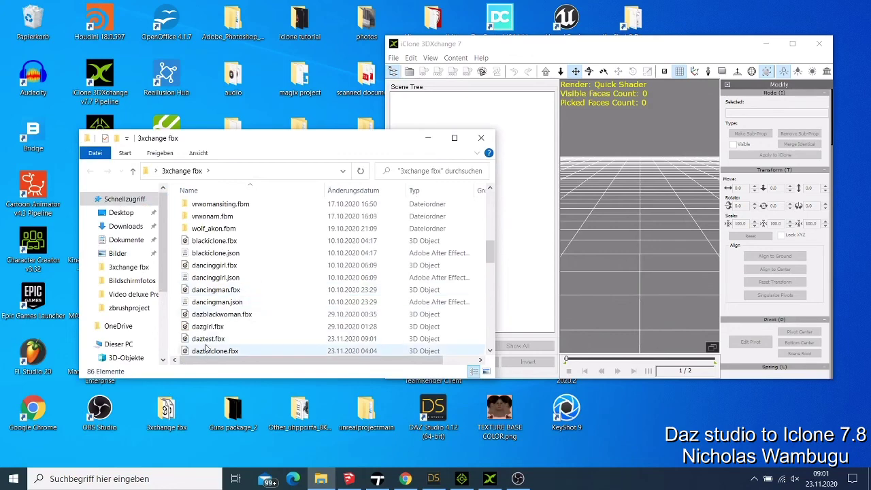
drag(207, 345, 623, 267)
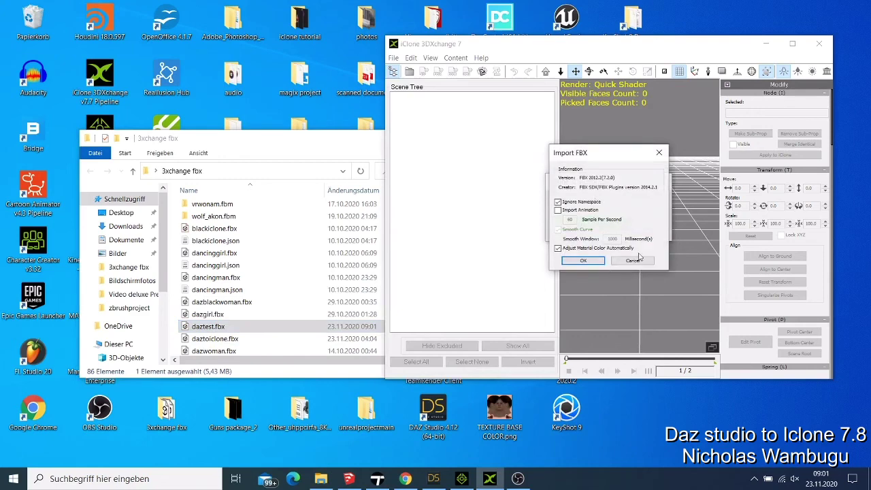
Import the FBX with the preset options, converting it to a non-standard character with the Daz4Genesis profile and iClone-optimized body materials.
click(592, 260)
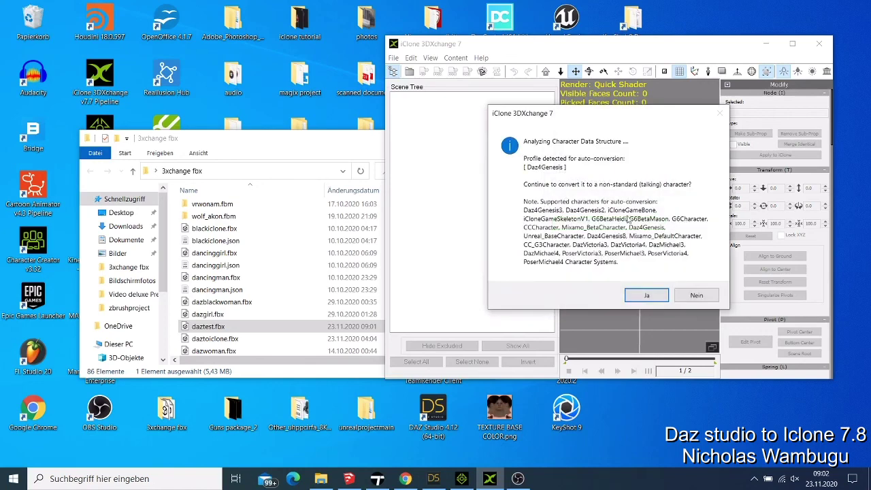
click(630, 297)
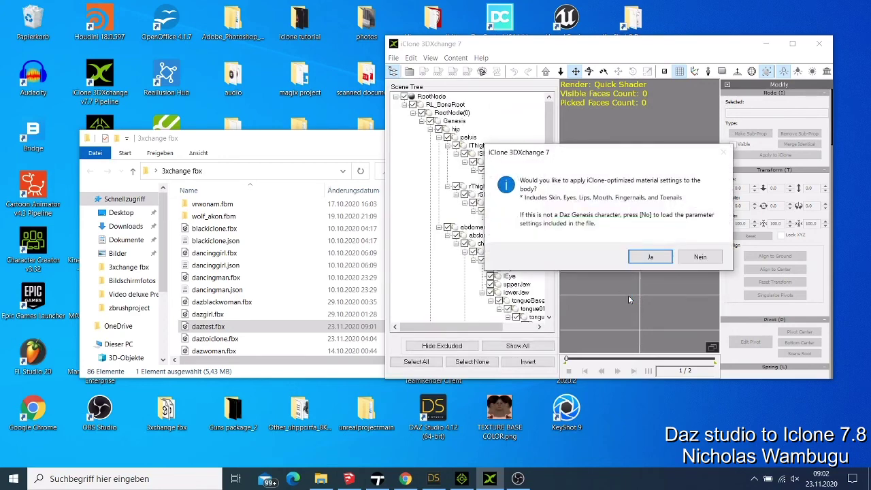
click(651, 258)
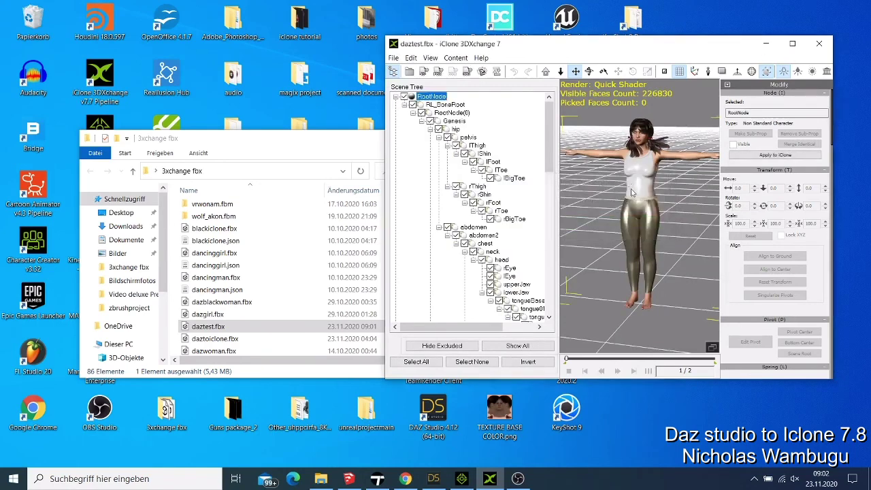
click(792, 43)
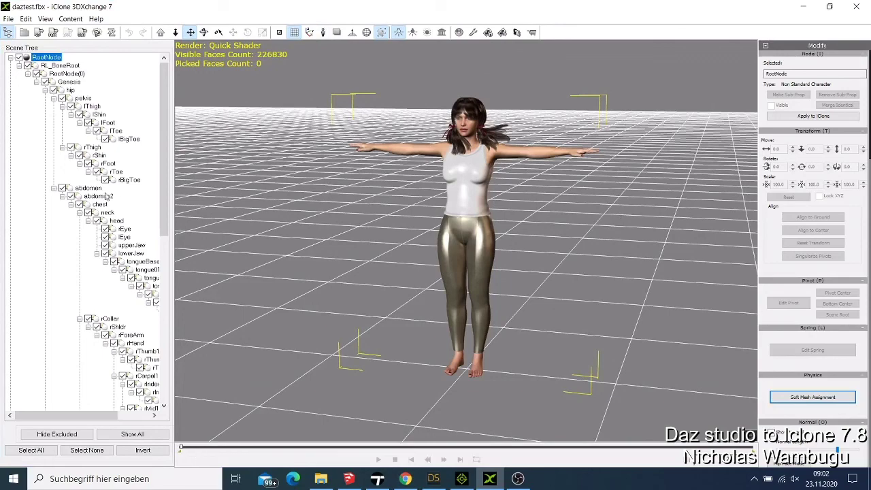
Switch to iClone 7 and place daztest.fbx directly from the 3xchange fbx folder into the empty scene.
click(804, 6)
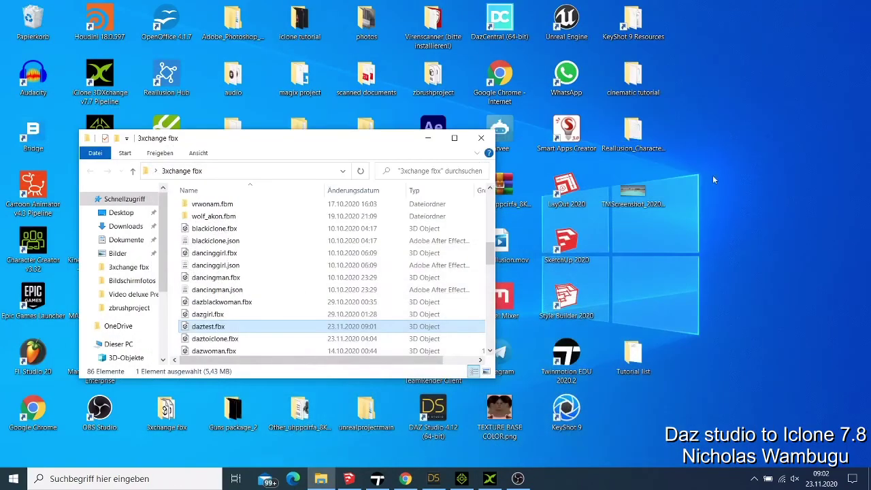
click(465, 479)
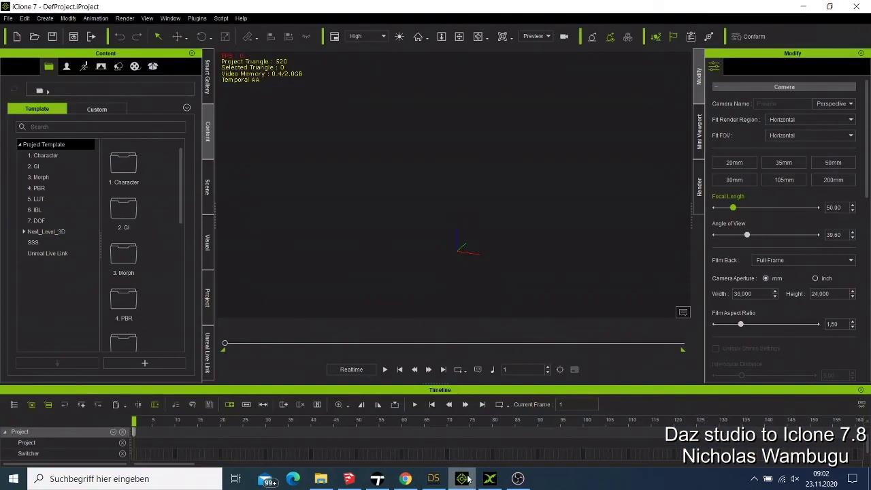
click(830, 6)
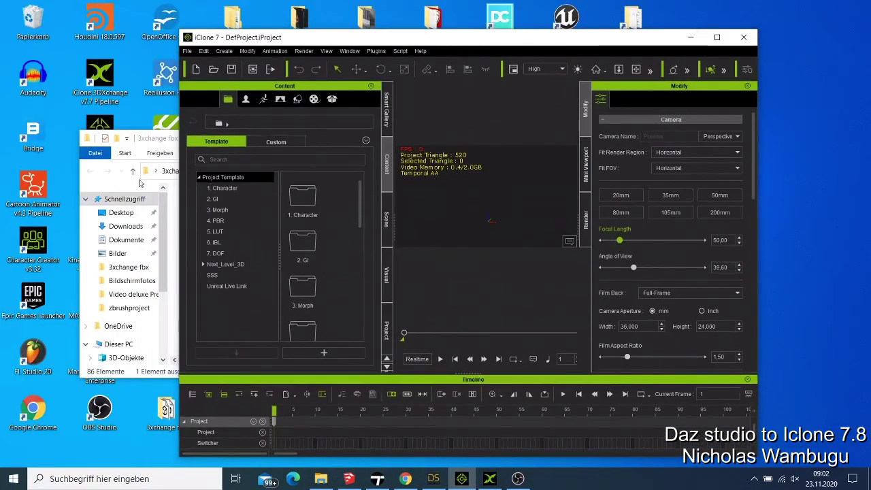
click(111, 180)
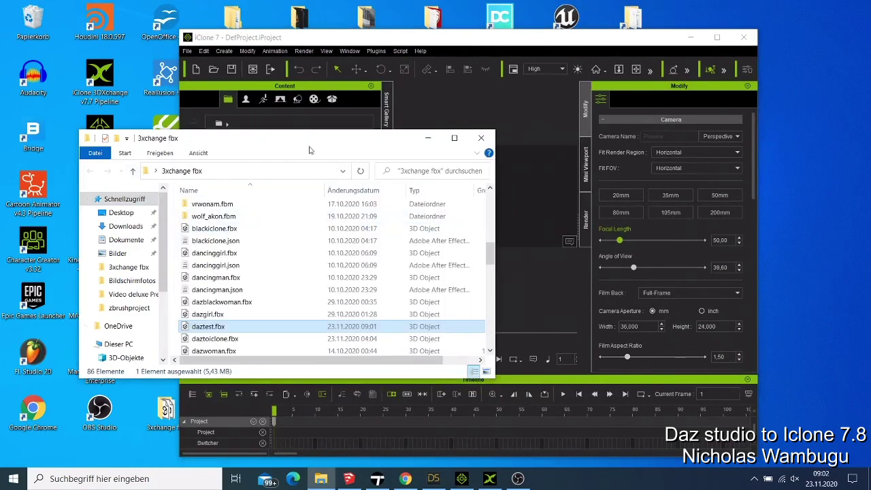
drag(272, 149, 149, 96)
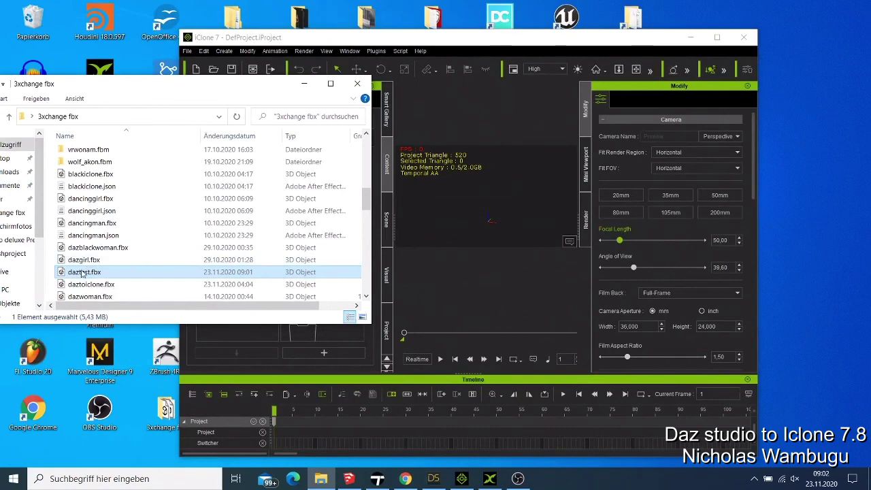
drag(84, 275, 469, 224)
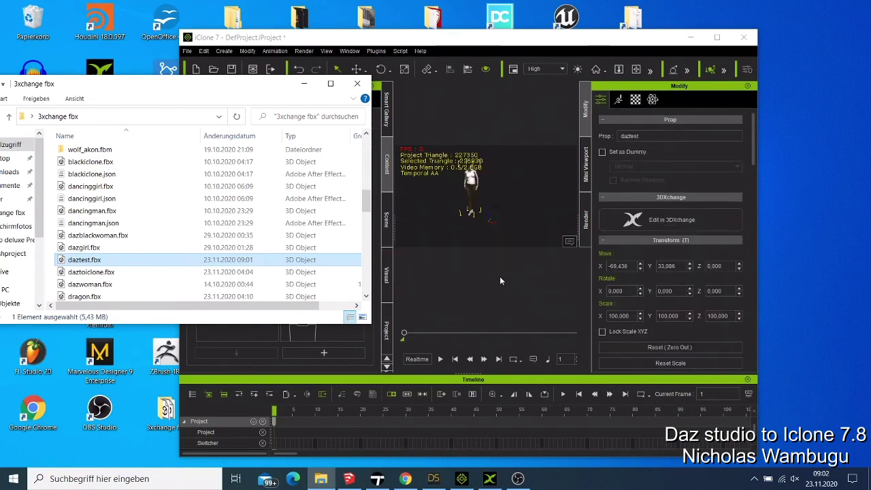
click(717, 37)
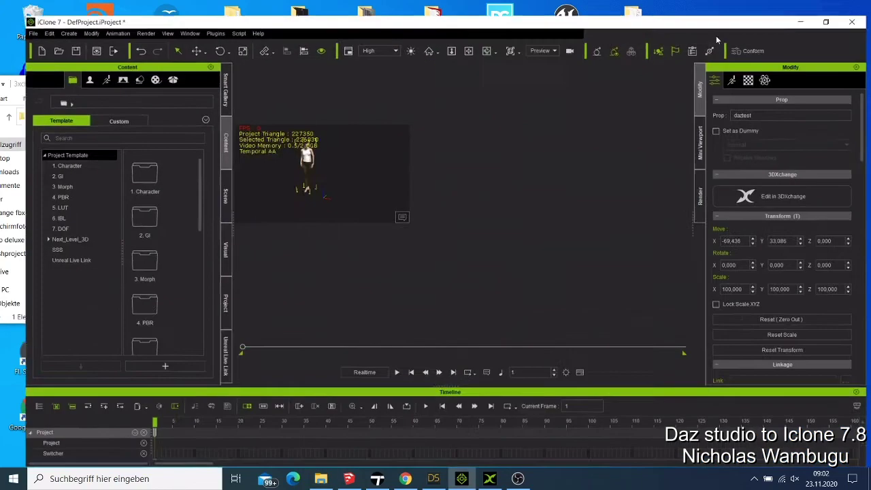
scroll(488, 150, up, 5)
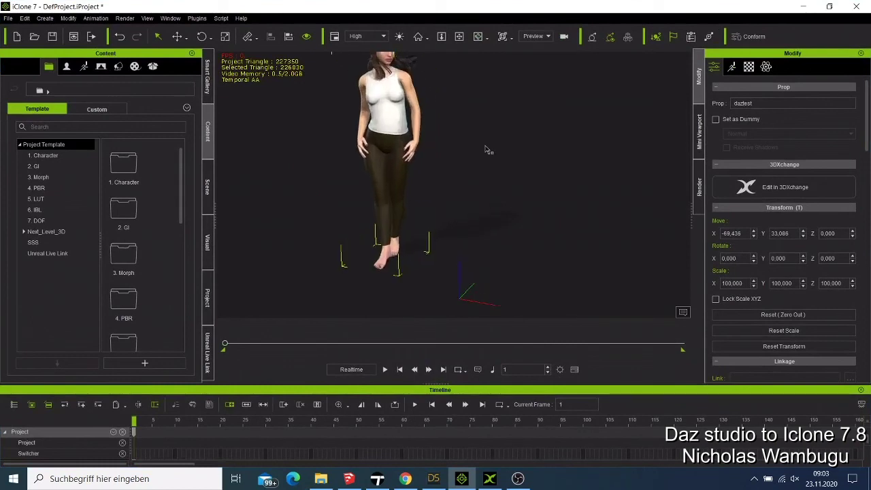
scroll(488, 149, down, 2)
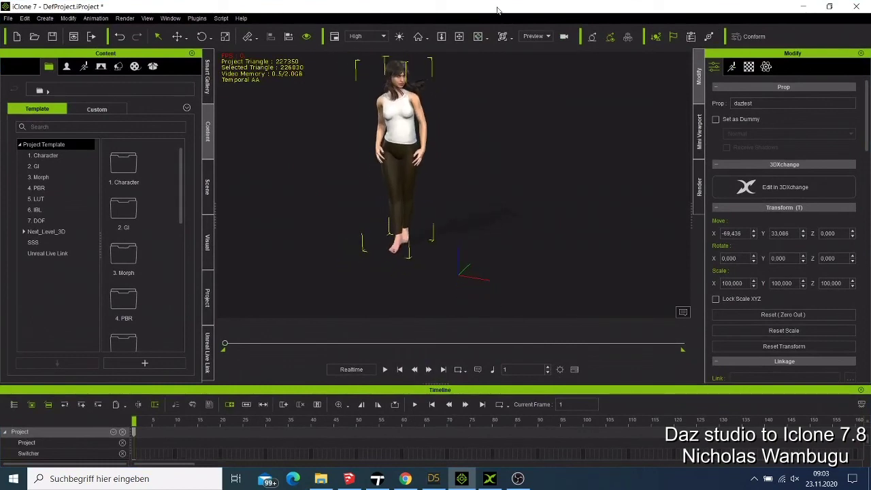
click(459, 36)
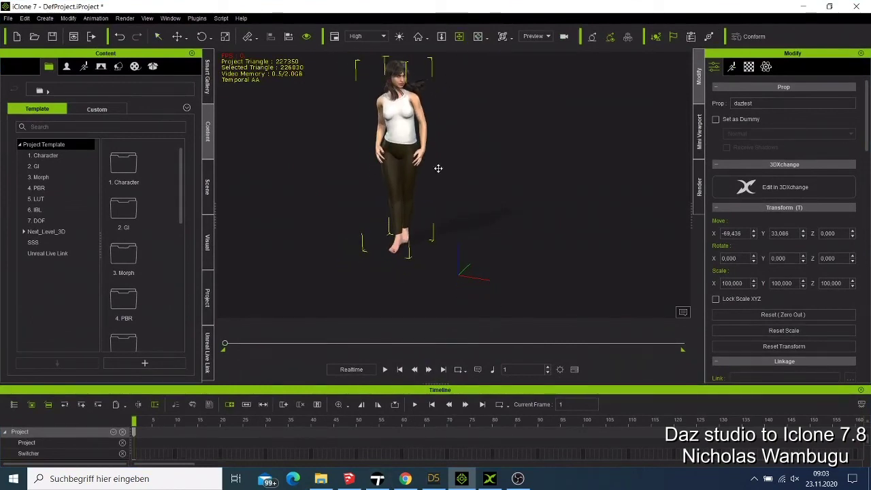
drag(413, 148, 479, 188)
scroll(479, 188, up, 2)
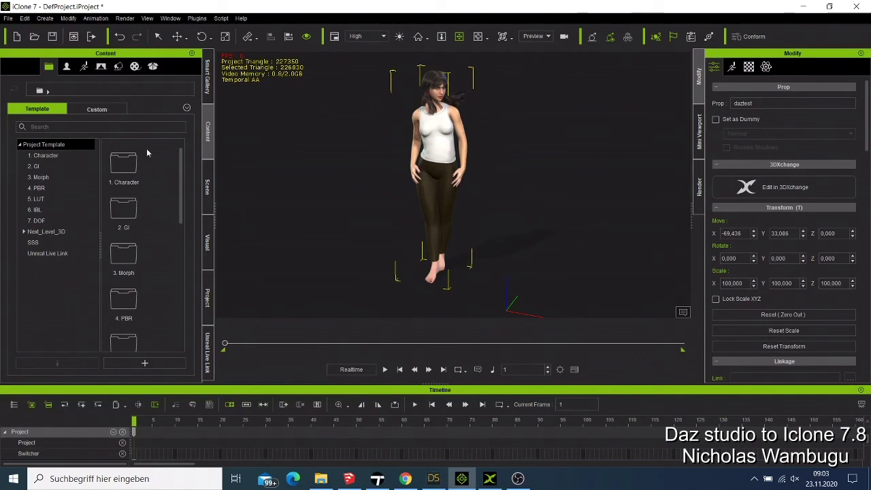
Open the Female MotionPlus folder in the animation templates.
click(83, 68)
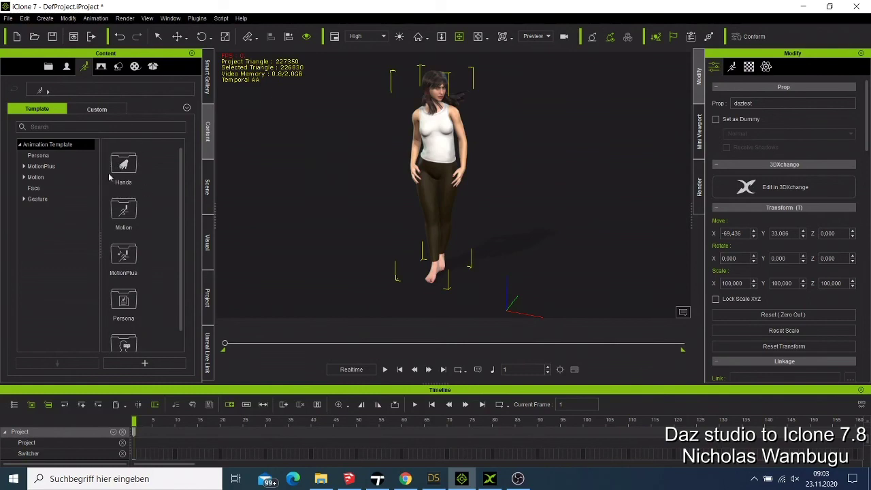
click(49, 156)
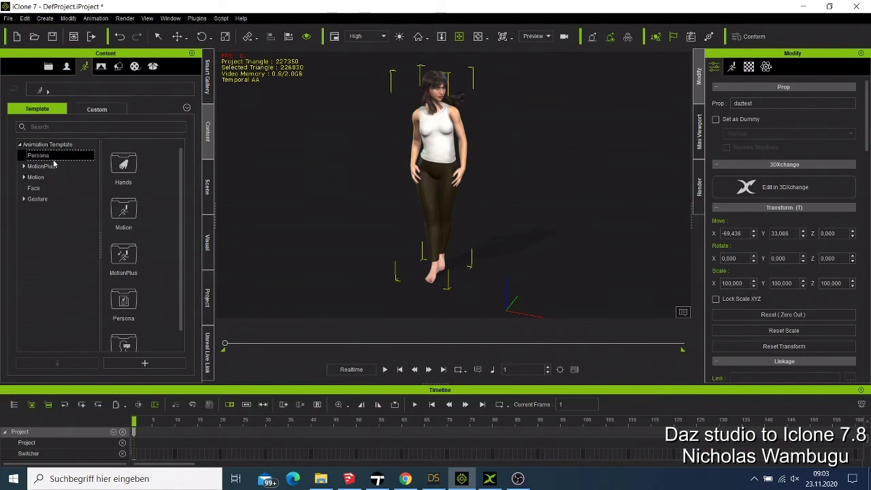
click(42, 167)
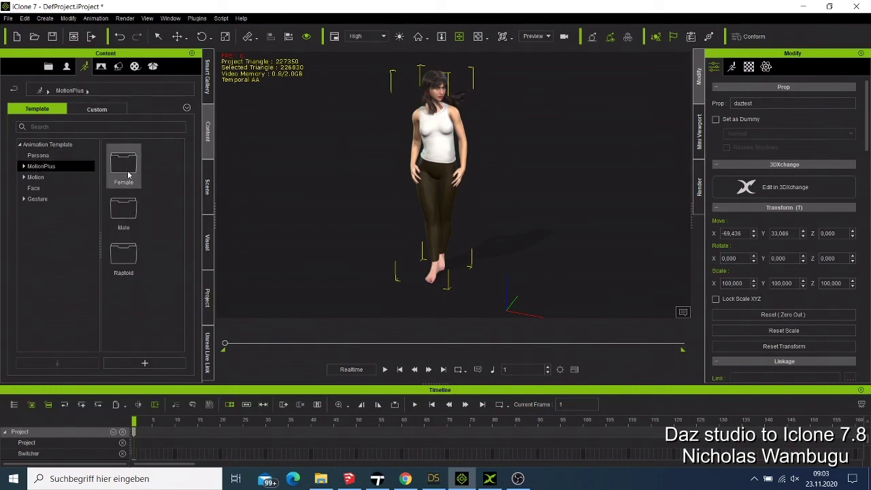
double_click(125, 169)
Try to apply the Heidi_Talk 1 motion to the directly imported daztest prop, and delete the prop from the scene.
drag(124, 164, 446, 158)
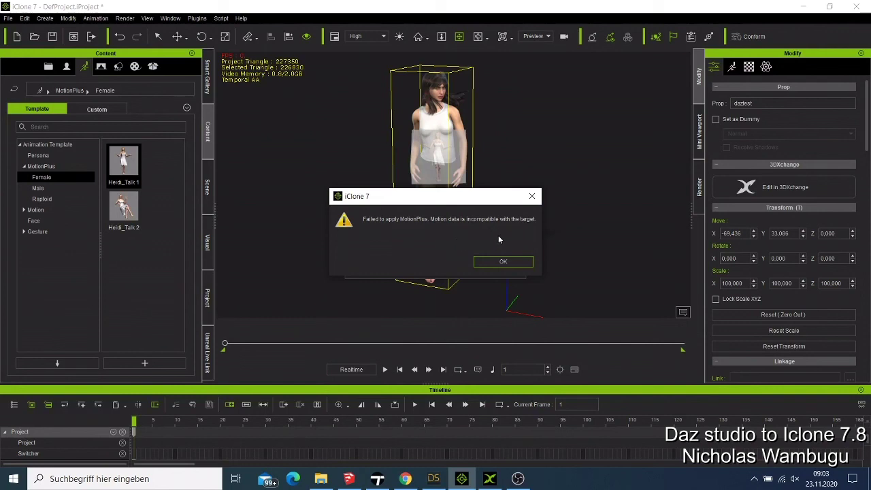
click(497, 261)
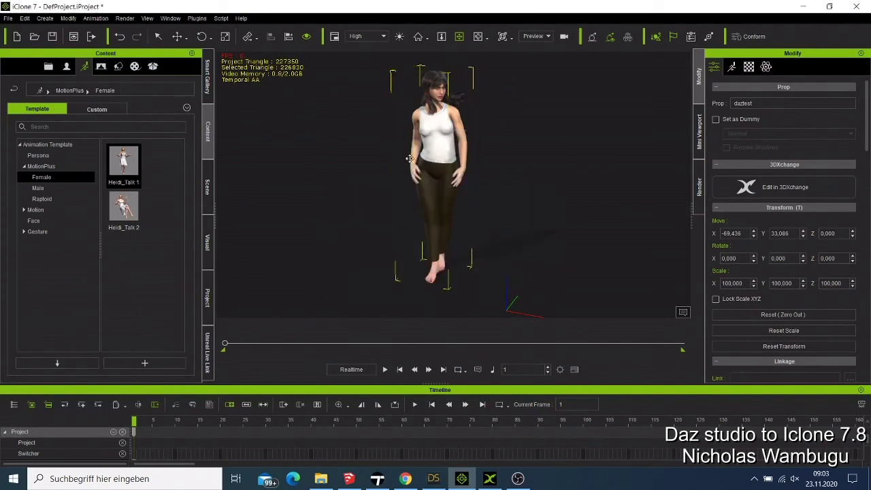
drag(130, 174, 439, 155)
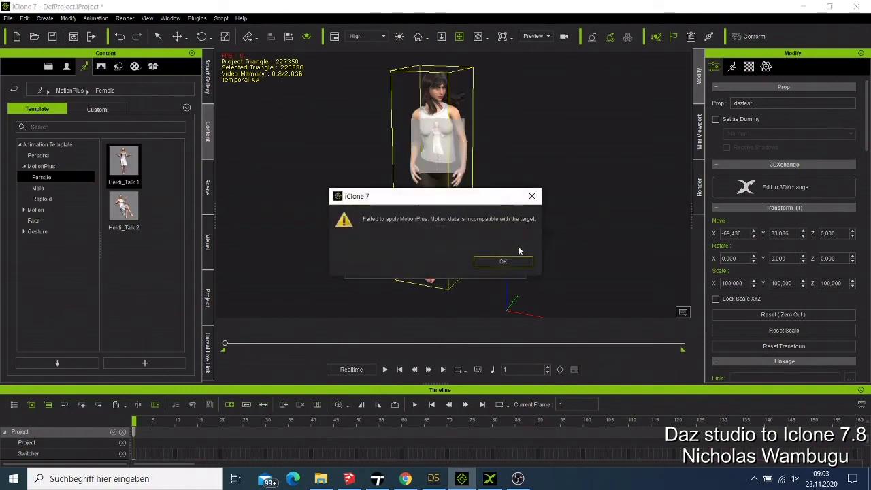
click(532, 196)
right_click(429, 121)
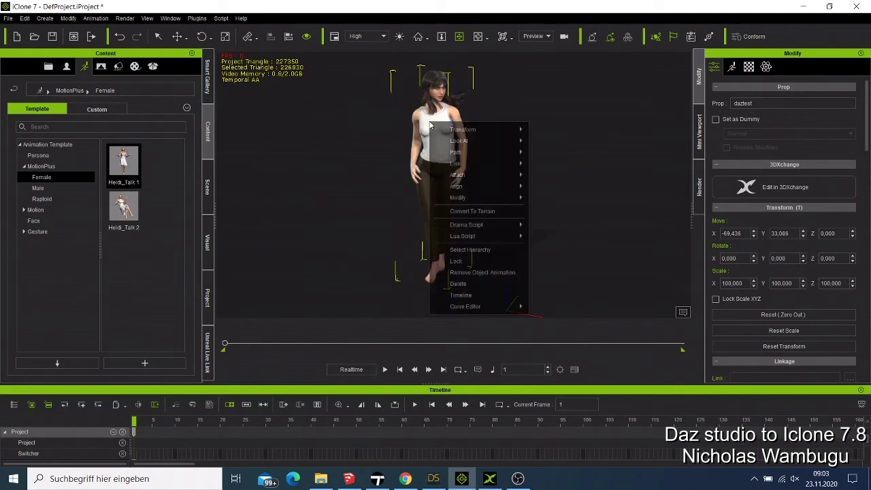
click(493, 284)
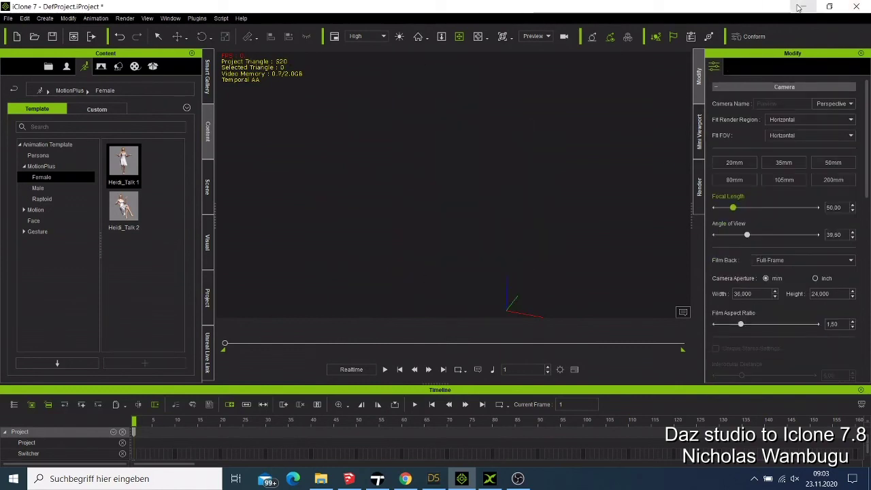
Switch back to iClone 3DXchange 7 and send the converted daztest character to iClone.
click(800, 8)
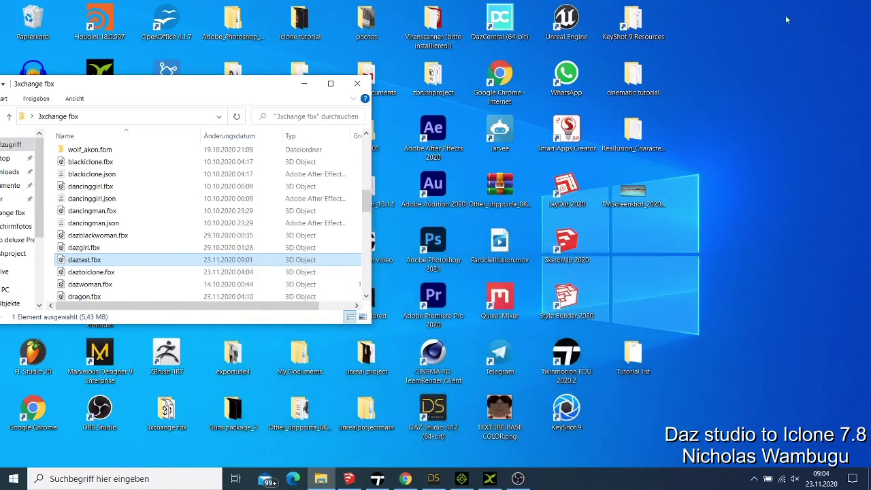
click(490, 479)
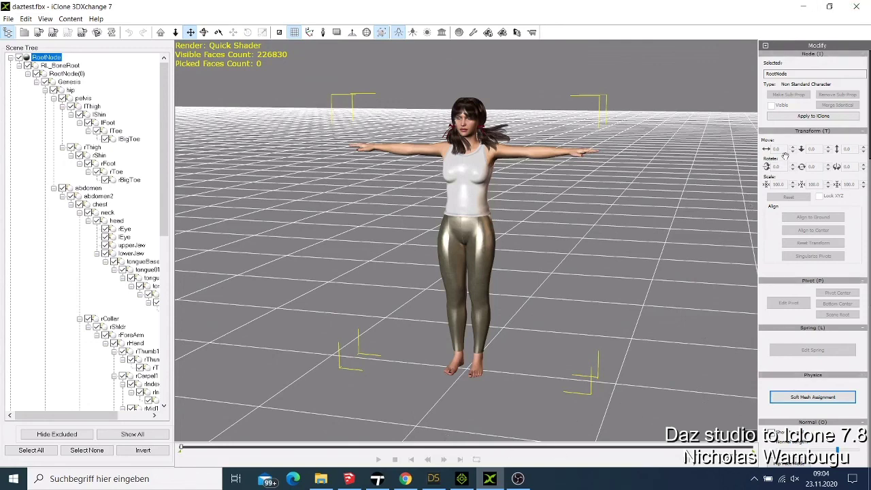
click(801, 119)
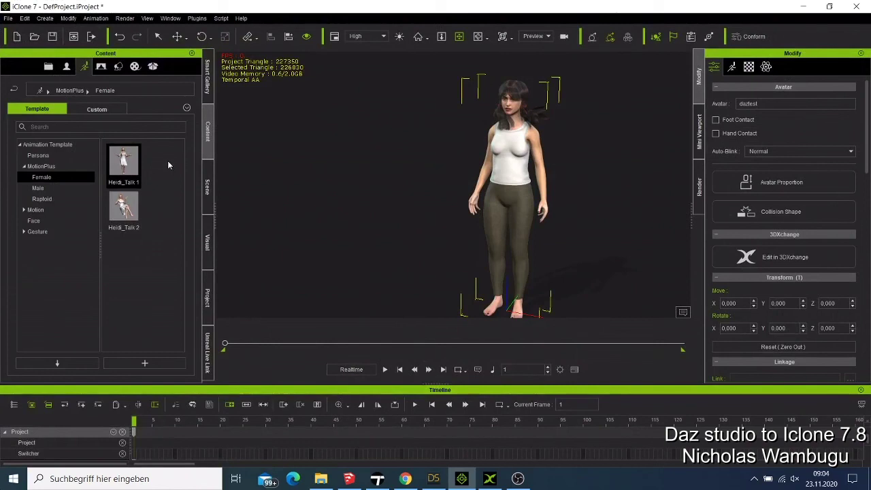
Apply the Heidi_Talk 1 motion to the daztest avatar and play the animation.
drag(128, 167, 506, 183)
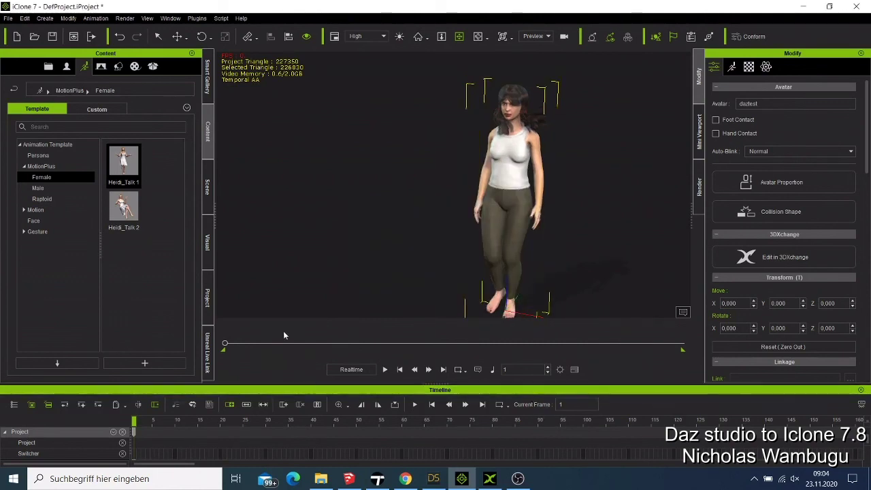
click(384, 369)
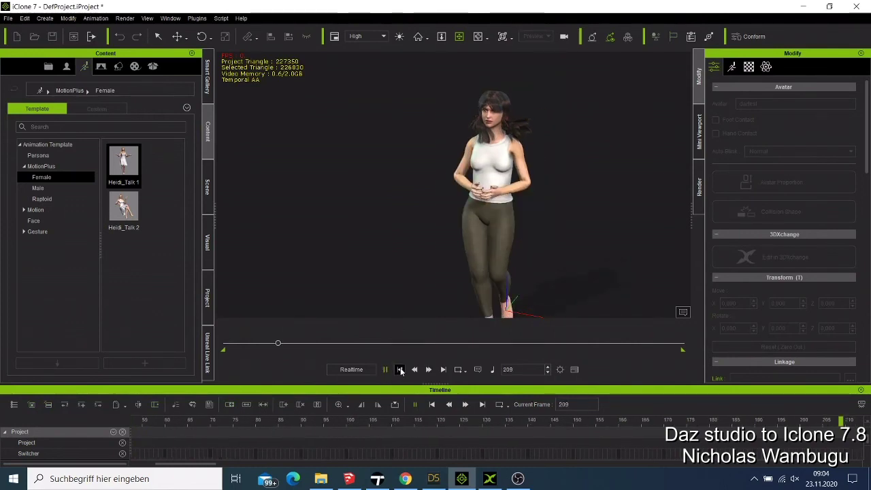
Replay the daztest avatar's talking animation from the first frame and pause it.
click(398, 371)
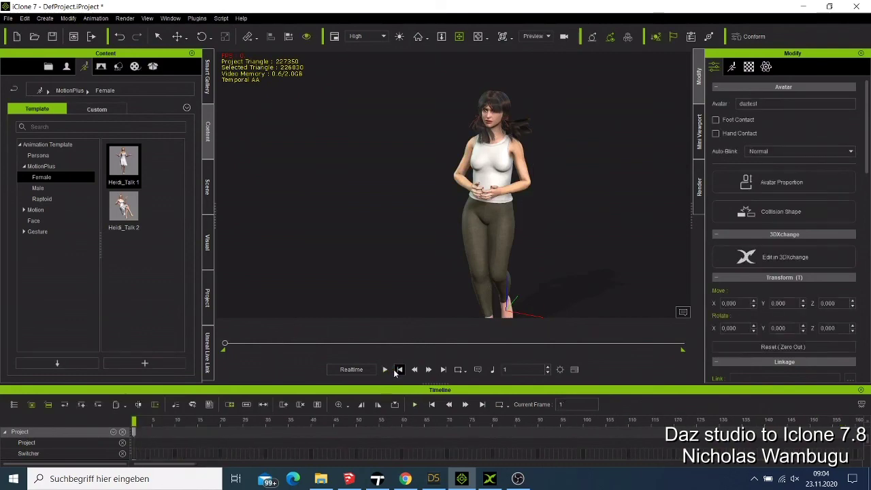
click(384, 370)
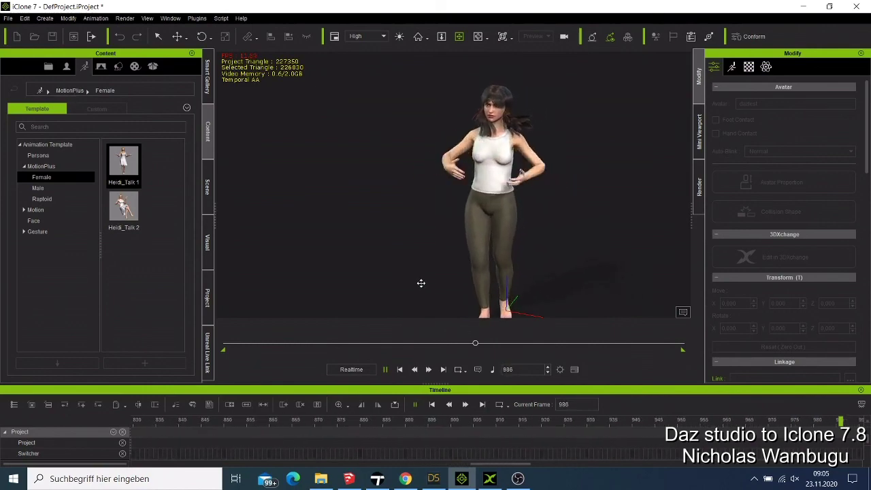
click(386, 369)
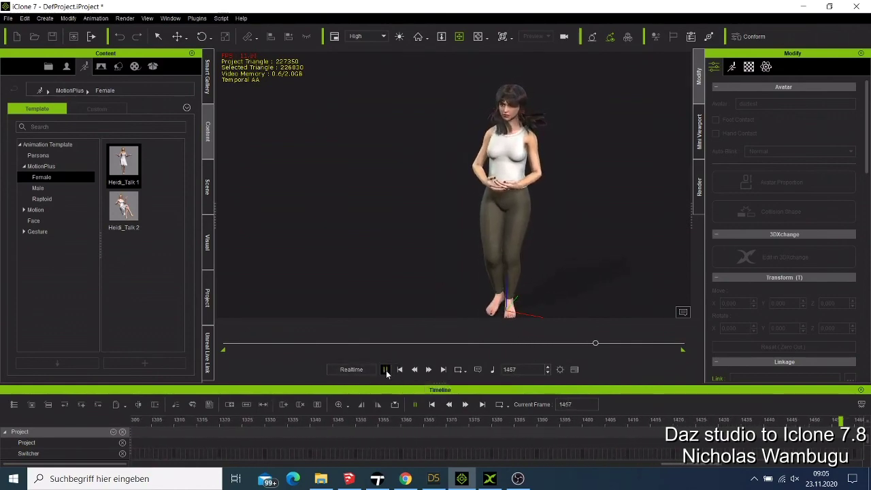
Switch to DAZ Studio and start a new empty scene without saving the changes to the current one.
click(433, 479)
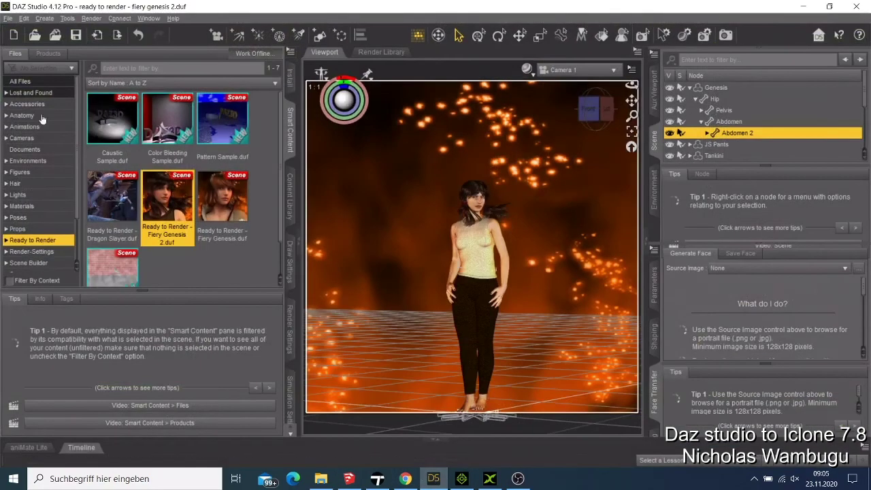
click(7, 18)
mouse_move(14, 59)
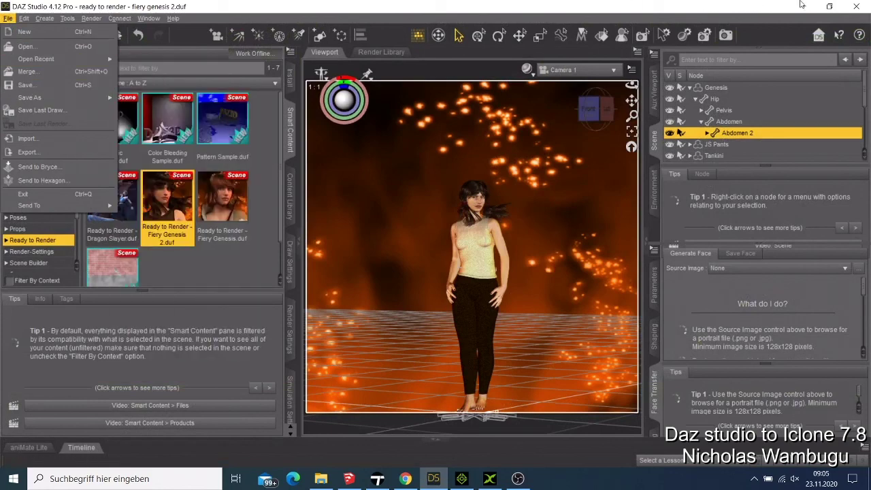
mouse_move(45, 18)
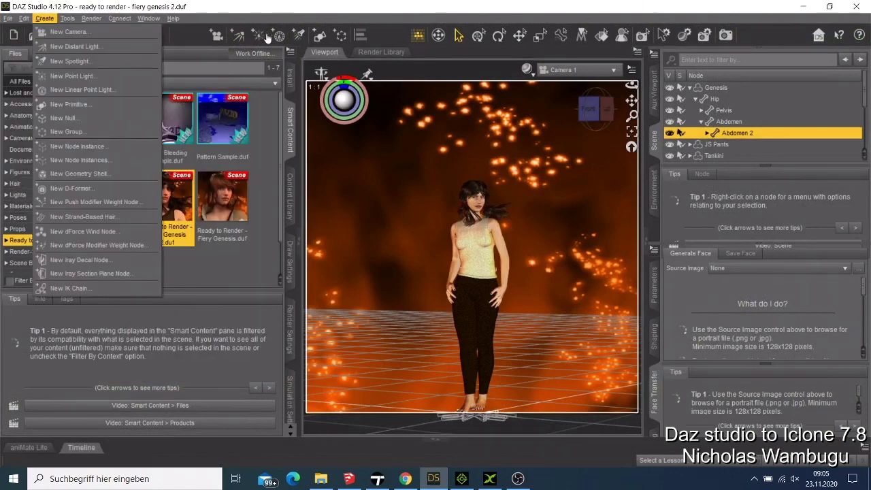
mouse_move(10, 18)
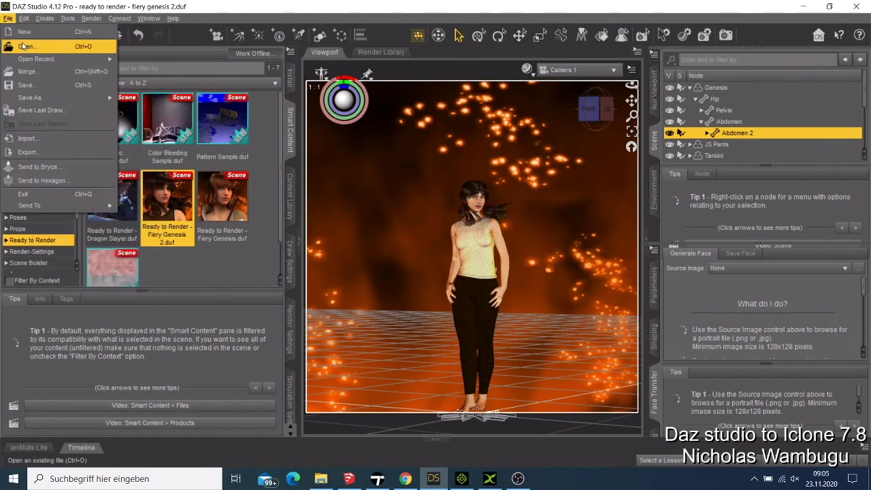
click(24, 46)
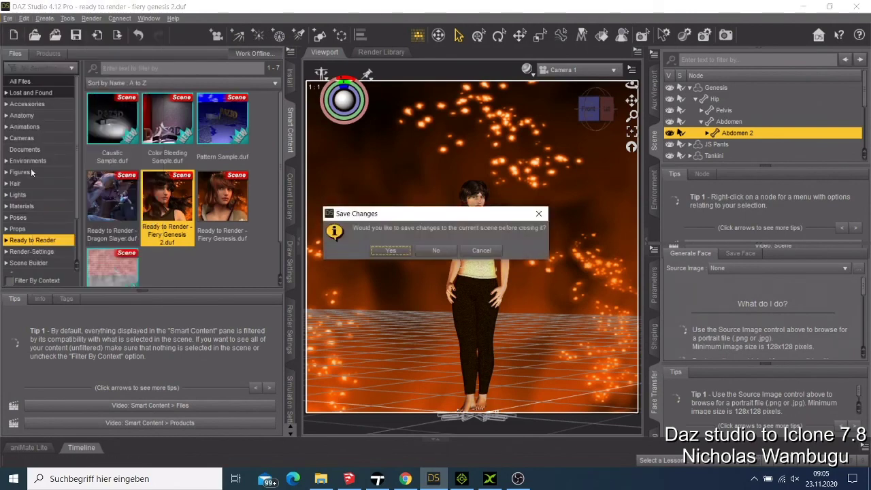
click(437, 252)
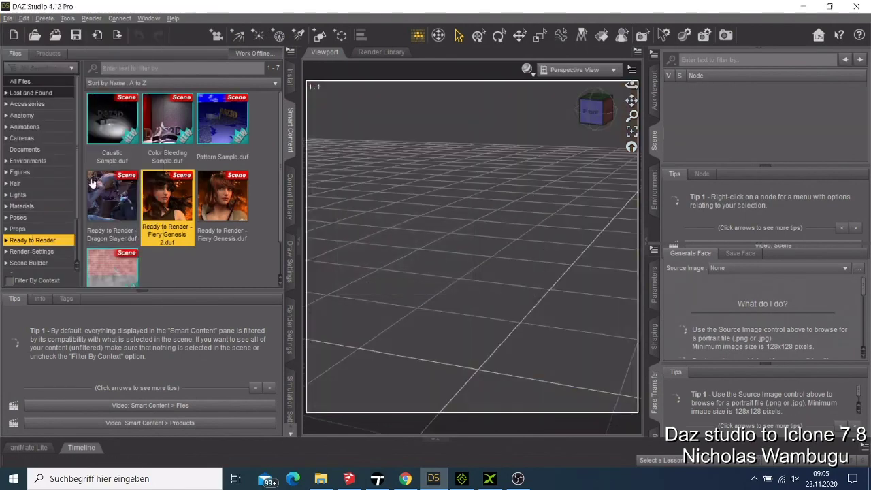
Load the Genesis 8 Female Dev Load figure into the empty scene.
click(24, 175)
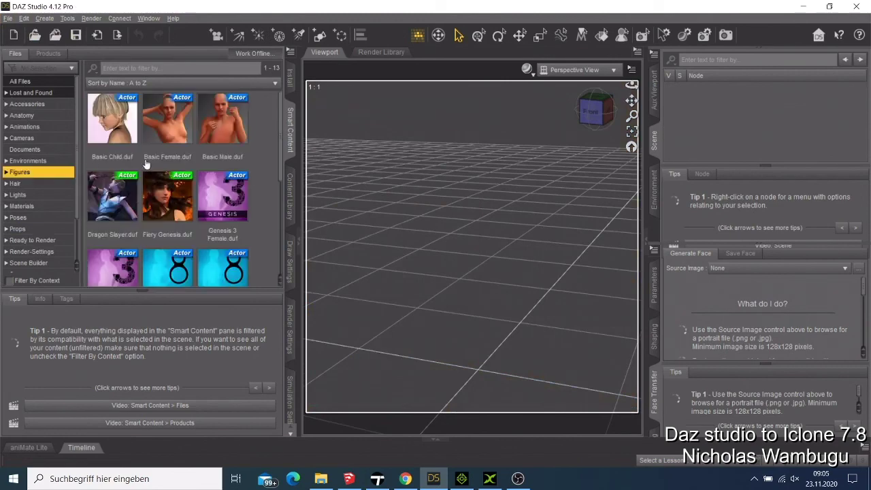
scroll(162, 230, down, 3)
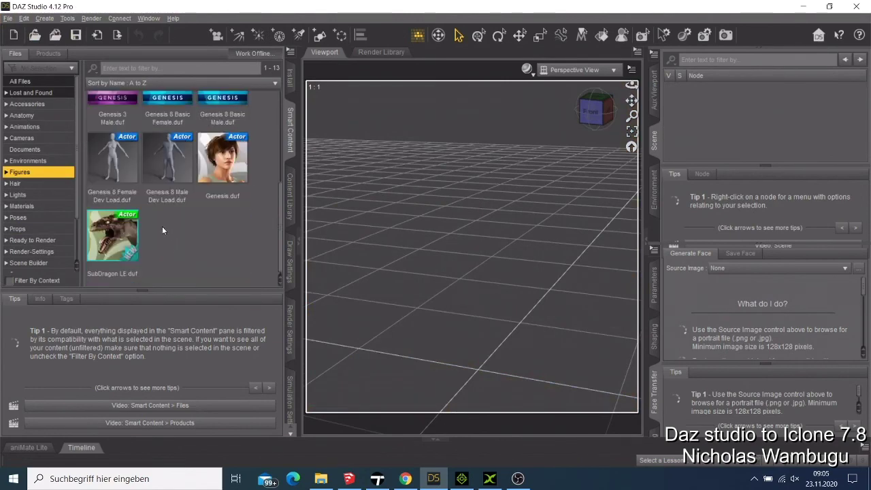
double_click(112, 170)
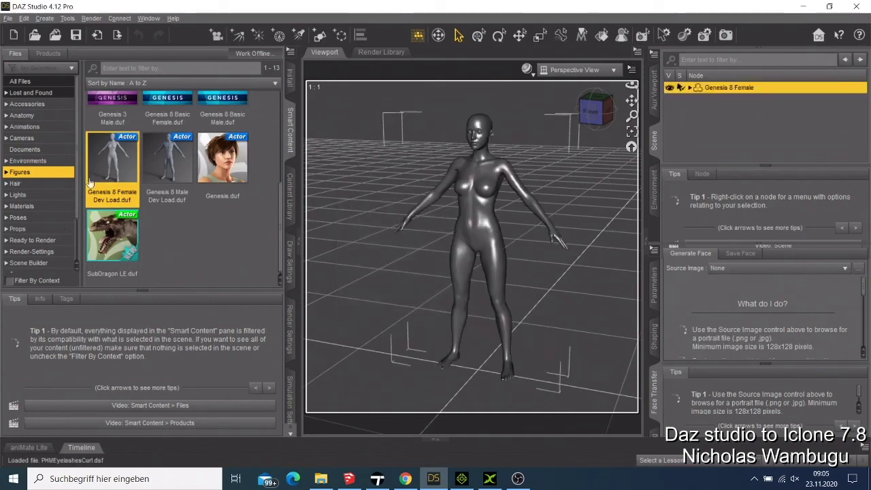
Add the Aldora Hair to the Genesis 8 Female figure.
click(14, 183)
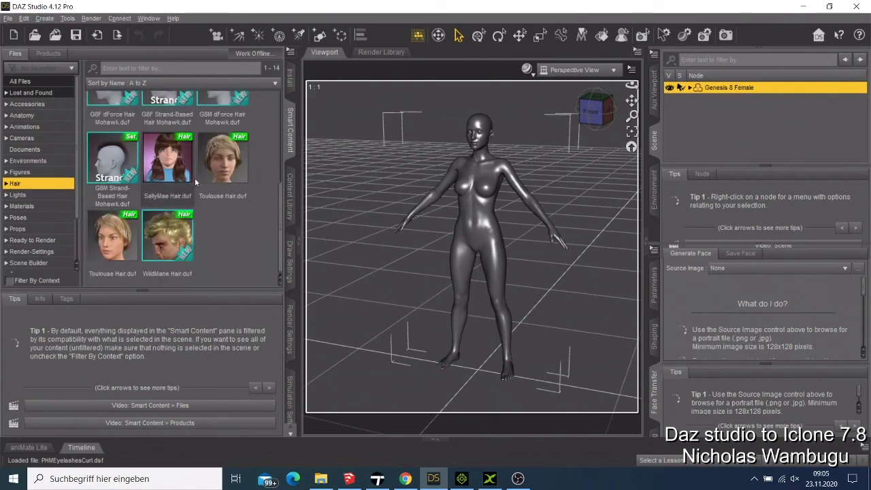
scroll(206, 206, up, 3)
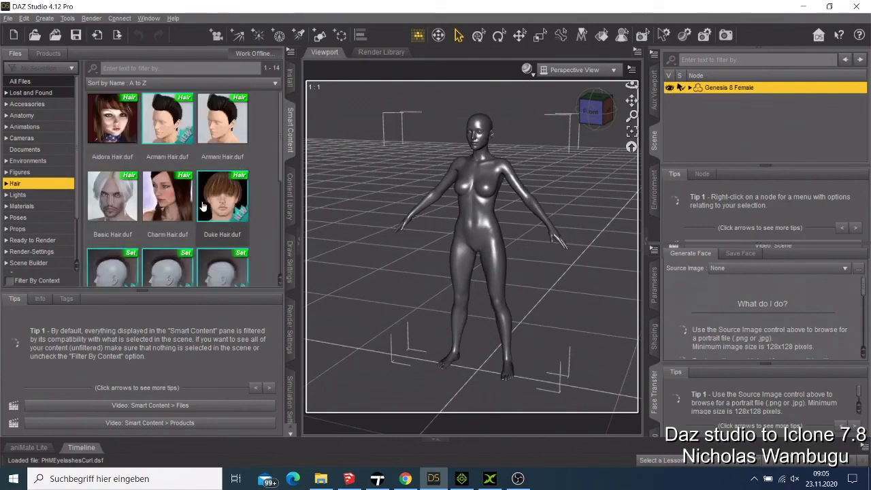
double_click(115, 139)
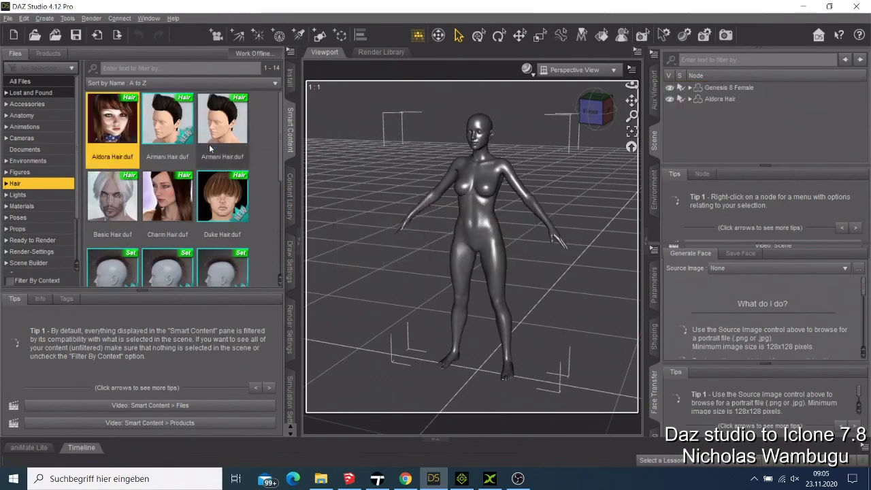
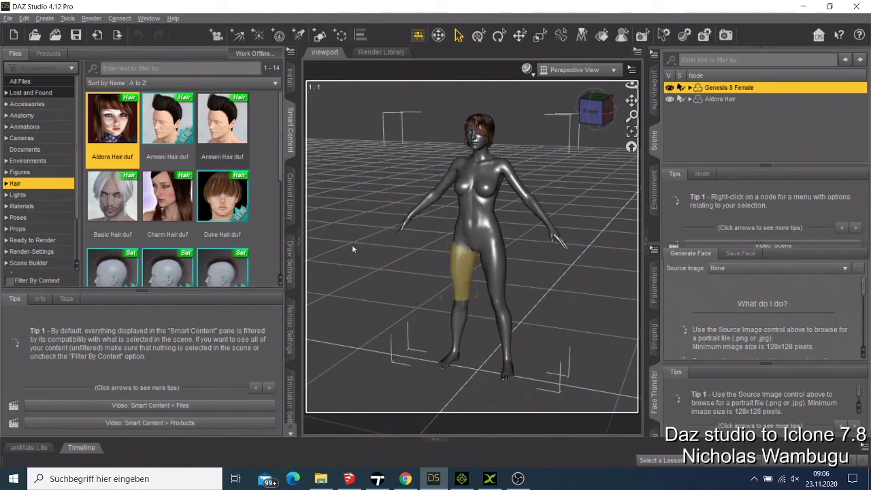
click(27, 173)
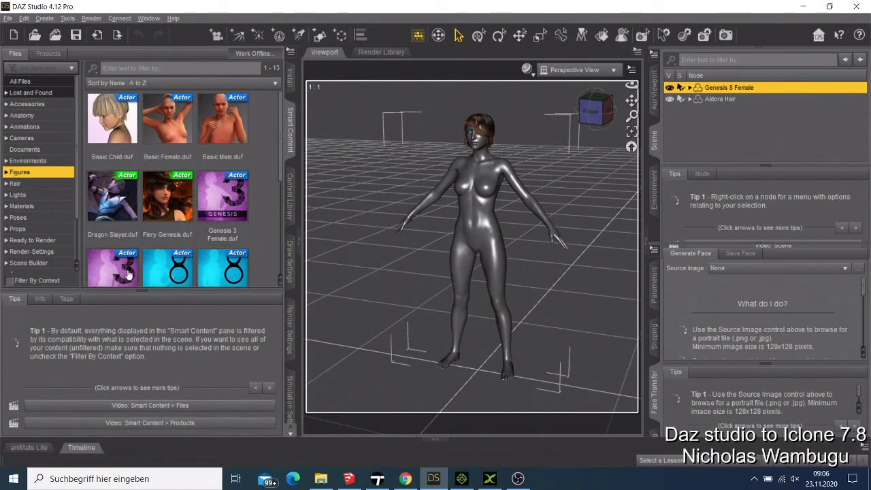
mouse_move(128, 273)
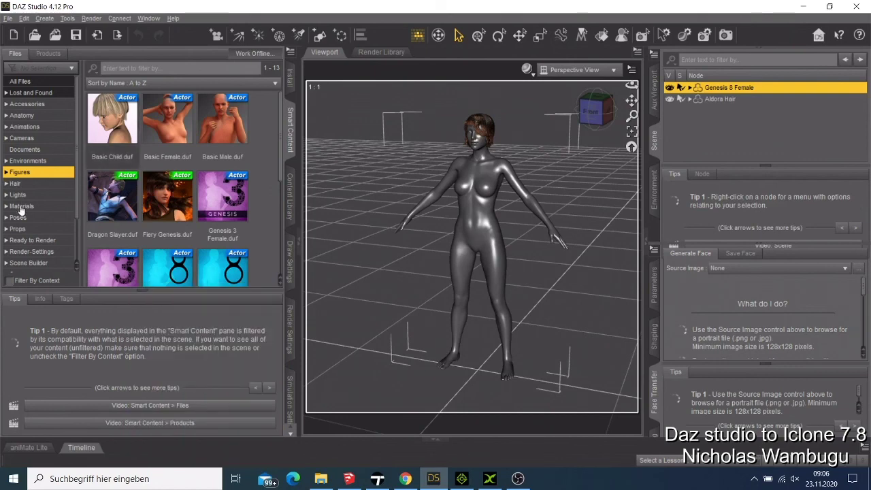
scroll(17, 231, down, 2)
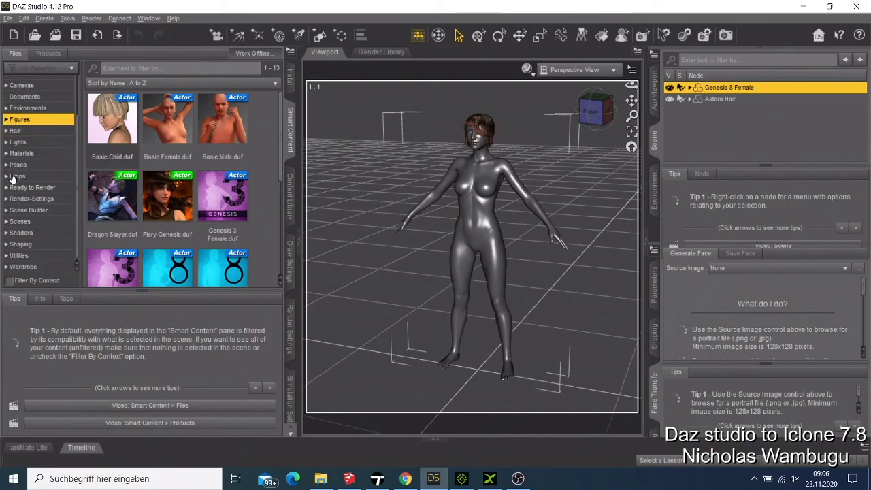
scroll(24, 170, up, 2)
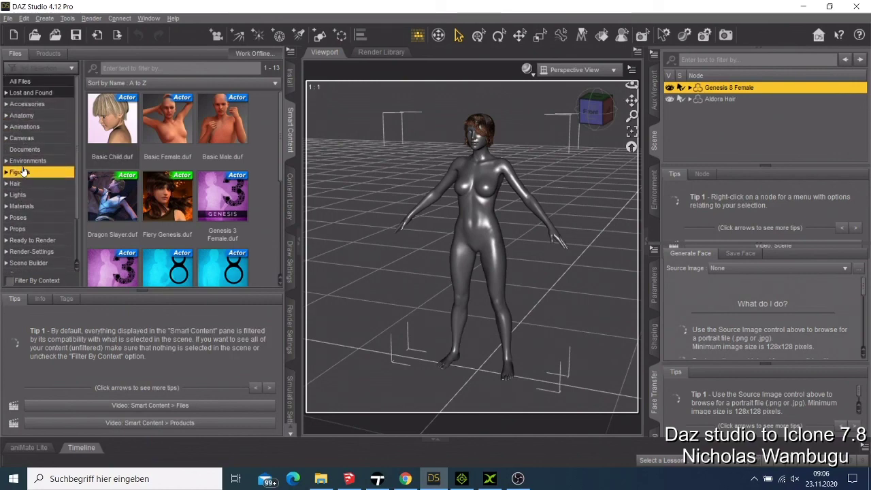
Try to apply the 02 Hair Coffee material to the character.
click(21, 206)
scroll(214, 201, down, 2)
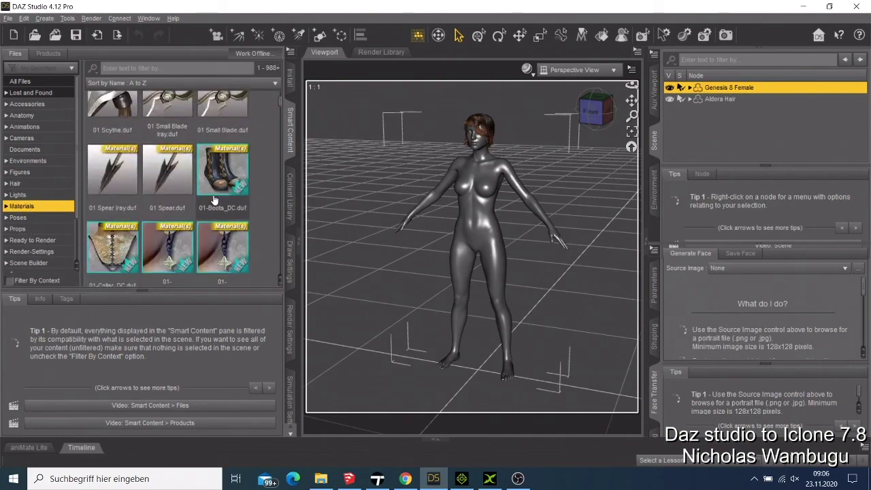
scroll(214, 200, down, 10)
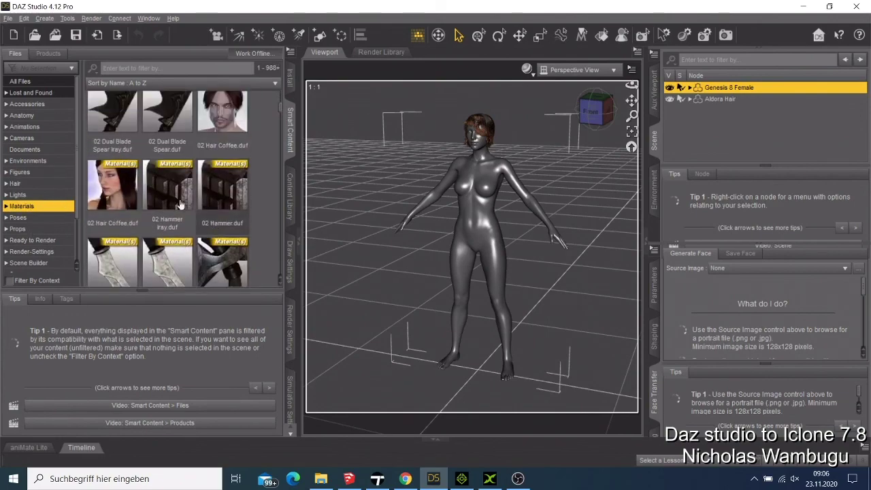
double_click(108, 196)
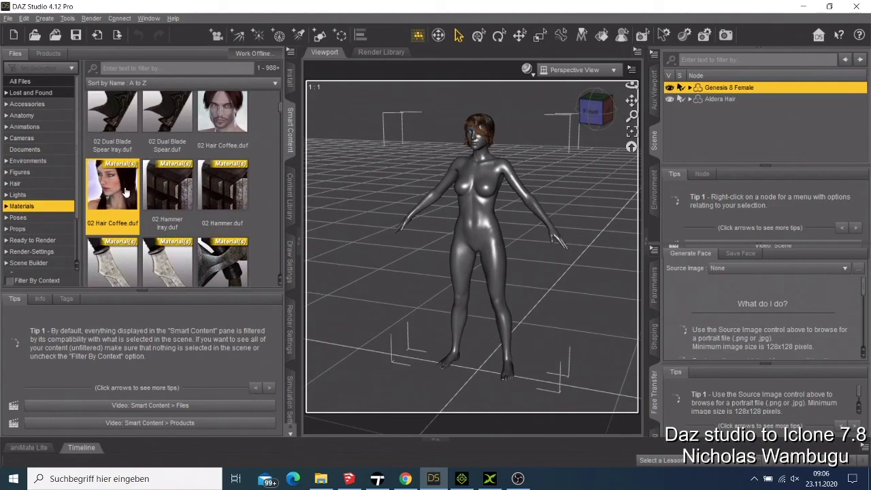
mouse_move(127, 193)
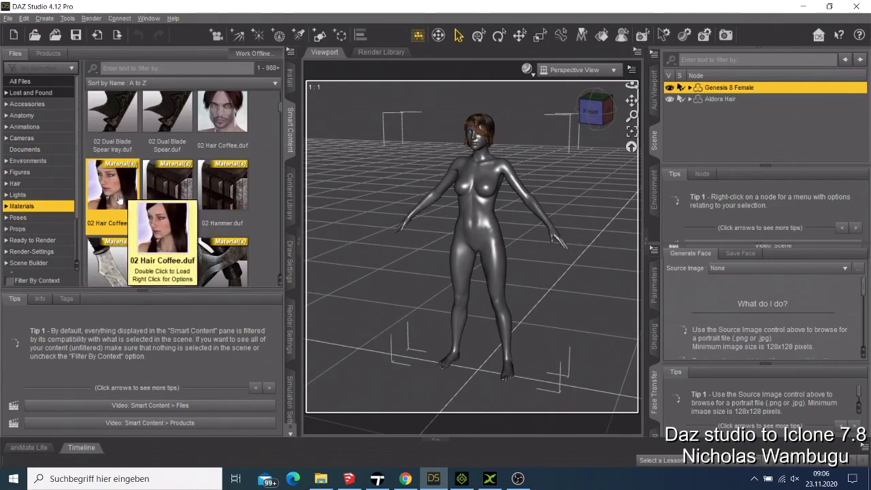
scroll(130, 197, up, 8)
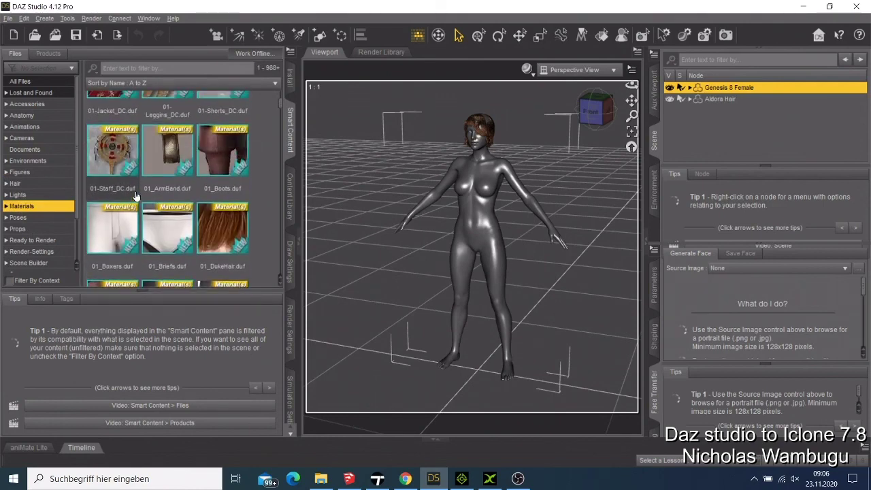
scroll(136, 197, up, 5)
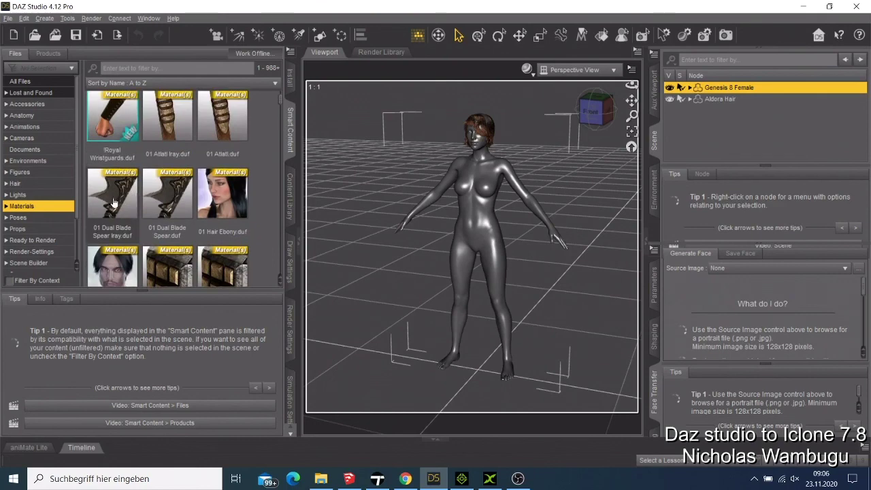
Look through the poses, props and wardrobe content for items that could go on the figure.
click(23, 220)
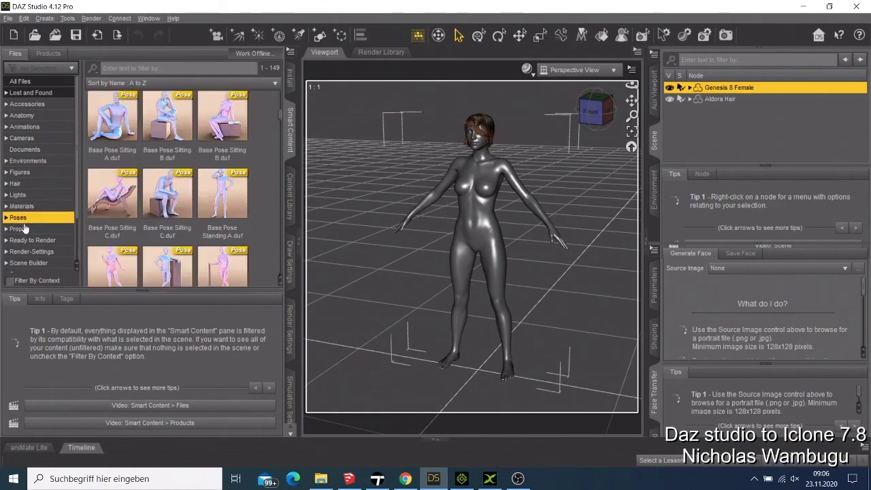
click(24, 230)
scroll(23, 232, down, 3)
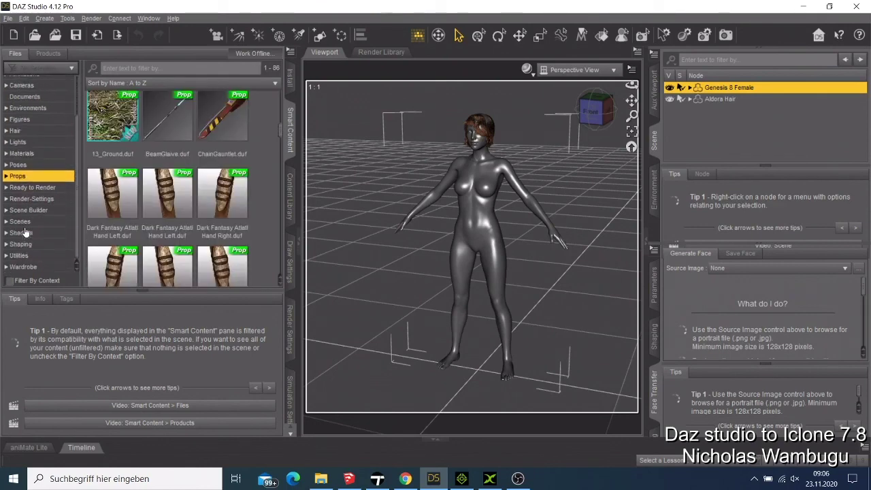
scroll(30, 170, up, 1)
scroll(30, 177, up, 1)
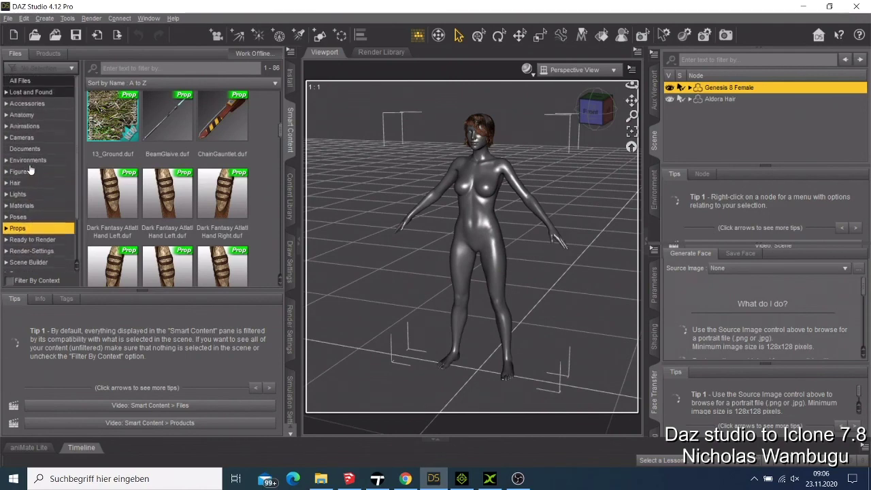
scroll(32, 191, down, 2)
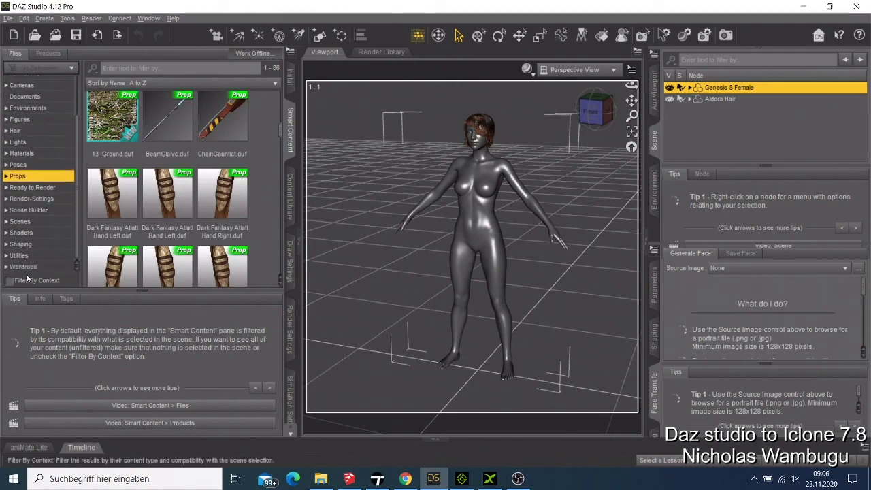
click(27, 267)
scroll(242, 202, down, 5)
scroll(242, 202, down, 5)
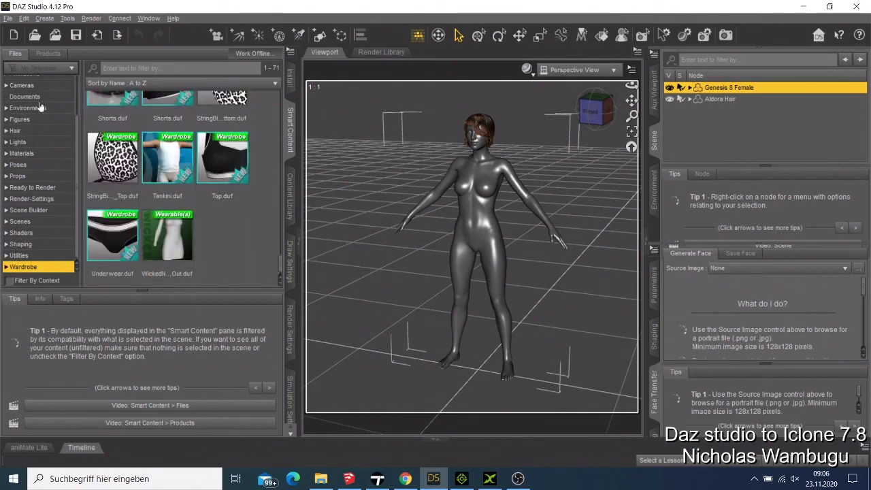
Open the Shadow Thief Outfit for Genesis 8 Female(s) among the wardrobe products and bring up its documentation page.
click(41, 58)
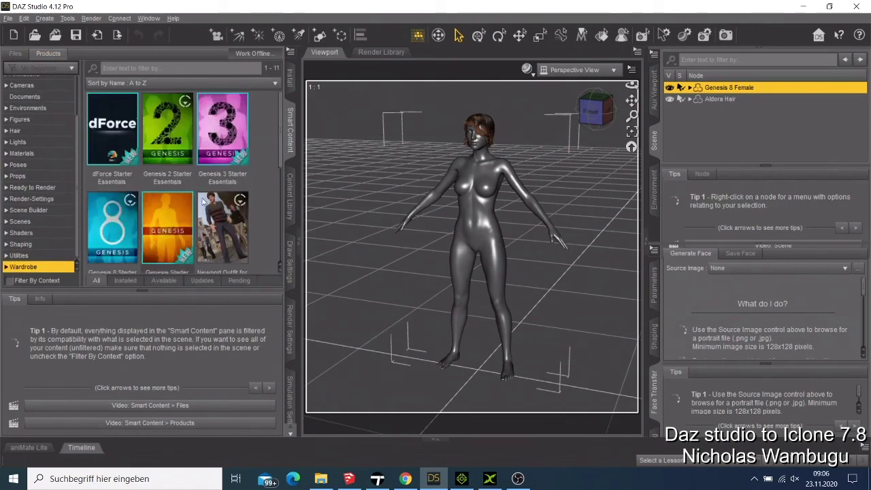
scroll(204, 207, down, 3)
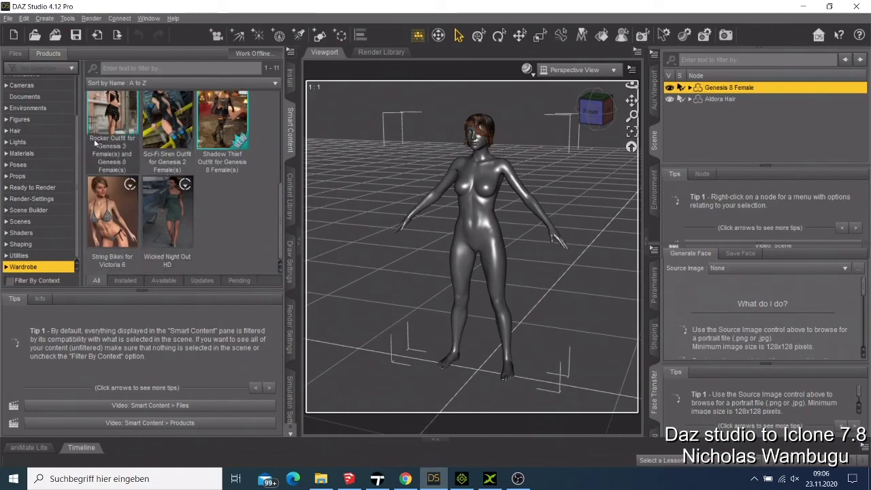
double_click(208, 123)
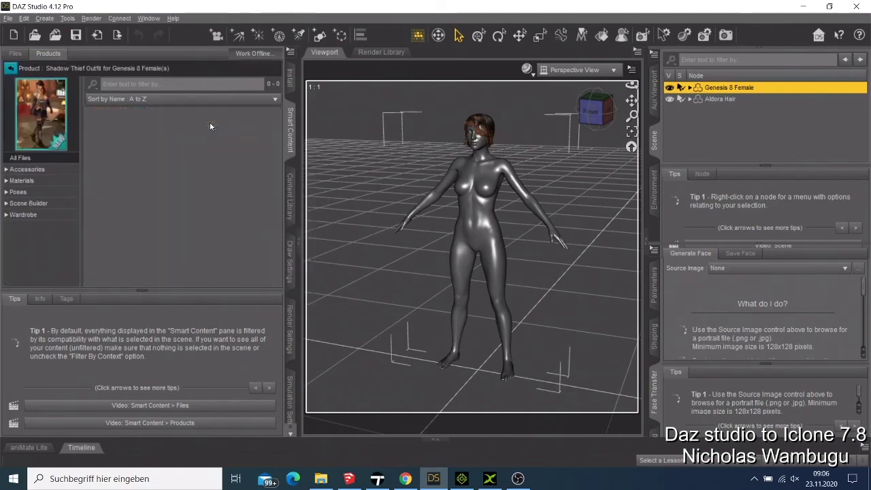
click(38, 132)
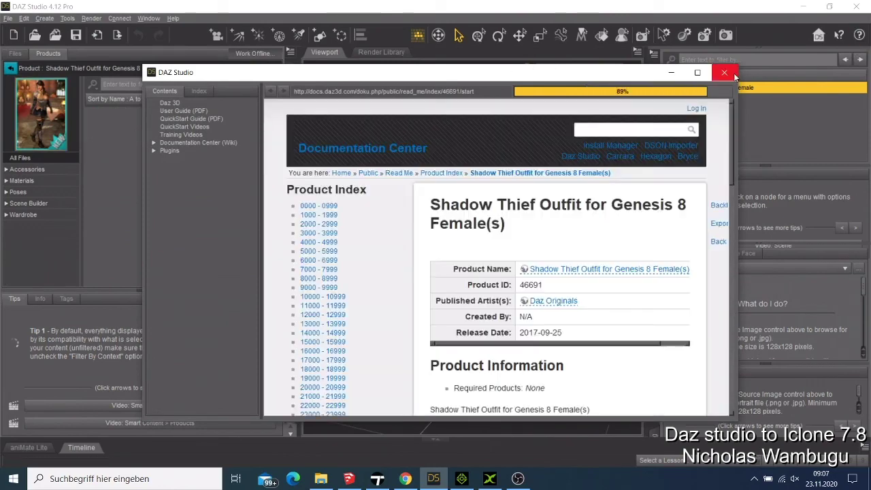
Close the documentation window and add the Shadow Thief boots and the full Shadow Thief outfit to the Genesis 8 Female figure.
click(724, 73)
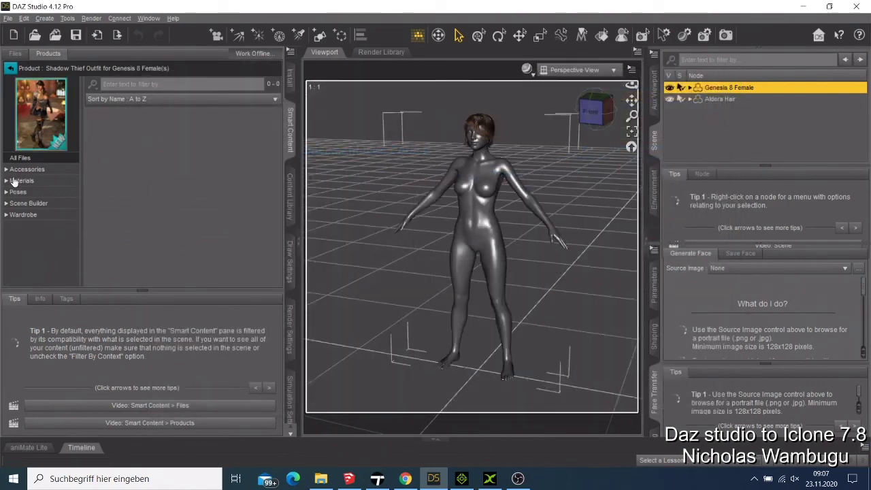
click(27, 214)
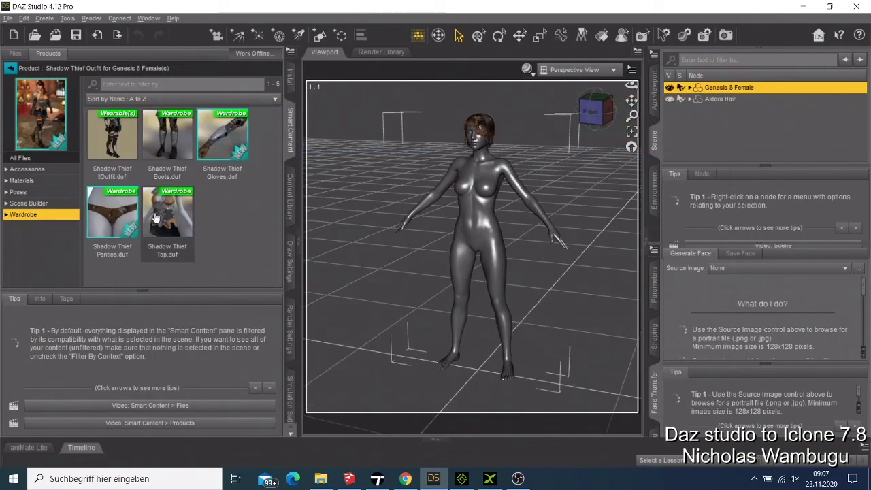
double_click(166, 151)
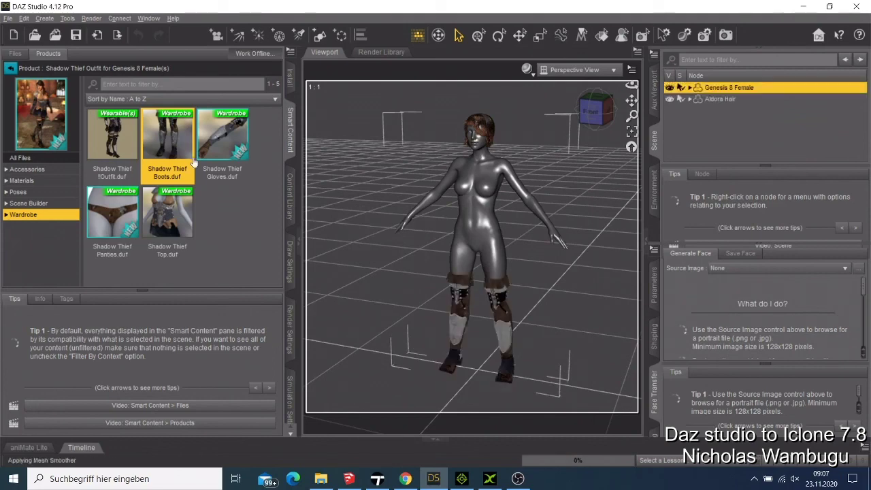
double_click(111, 149)
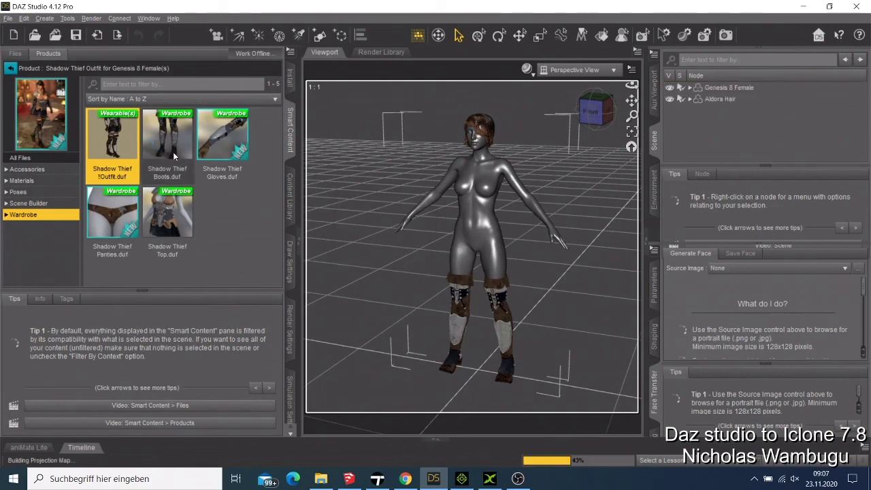
mouse_move(175, 157)
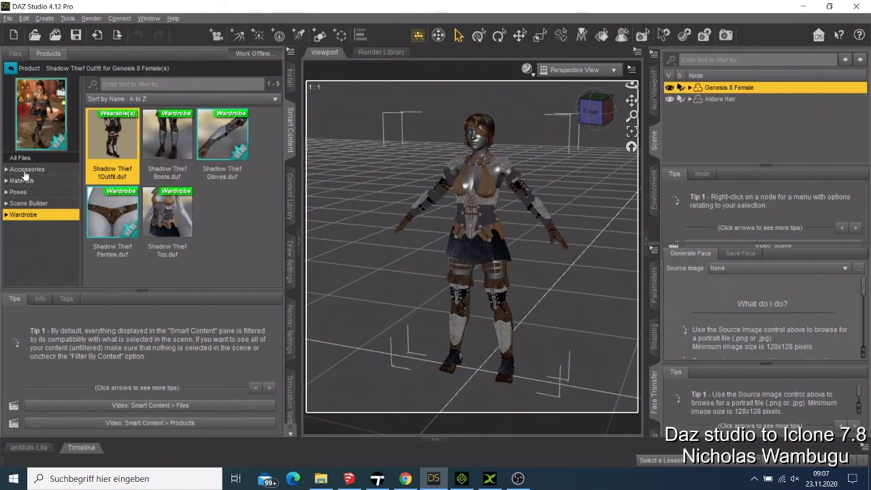
Look through the materials for all content and try to apply the 04 Hair Cognac material to the dressed figure.
click(11, 68)
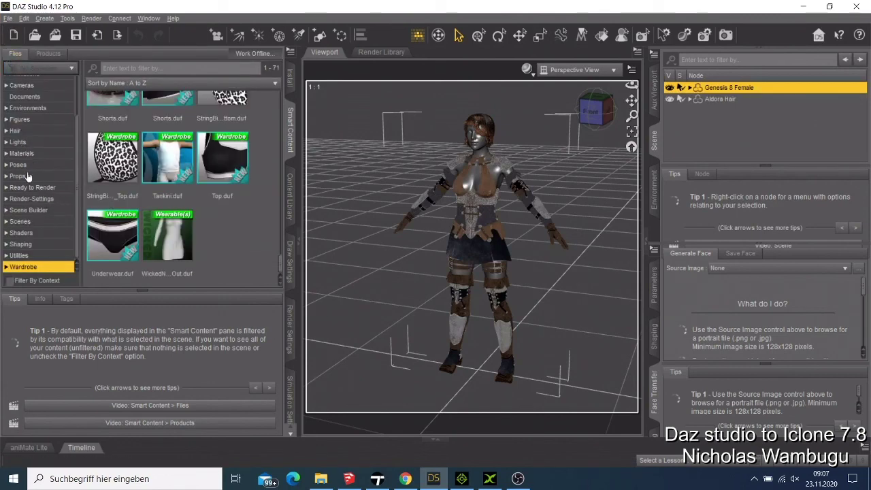
click(29, 154)
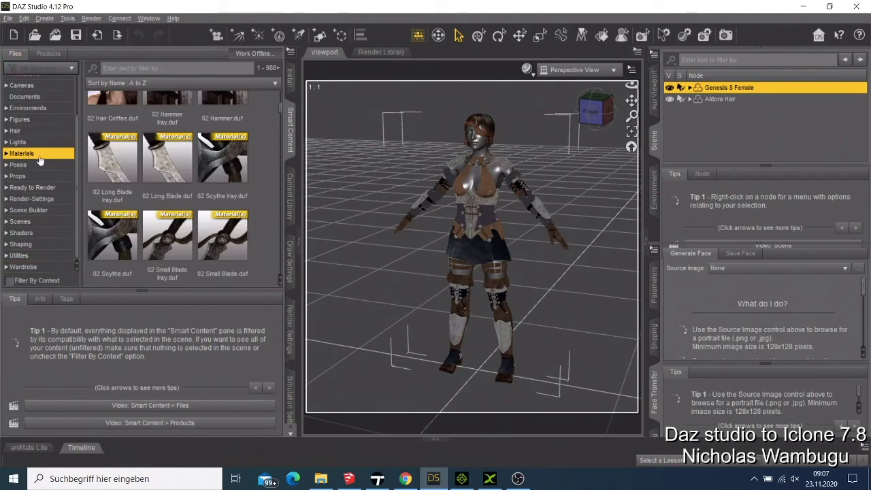
scroll(40, 158, up, 3)
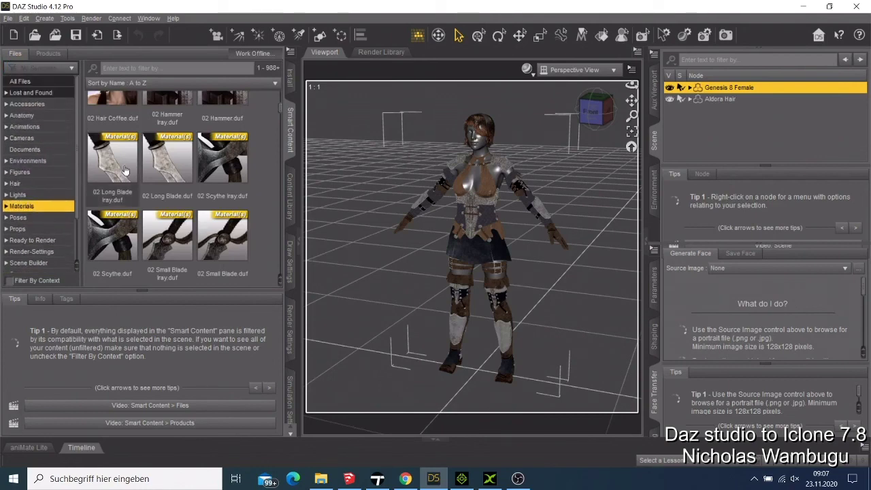
scroll(126, 171, down, 5)
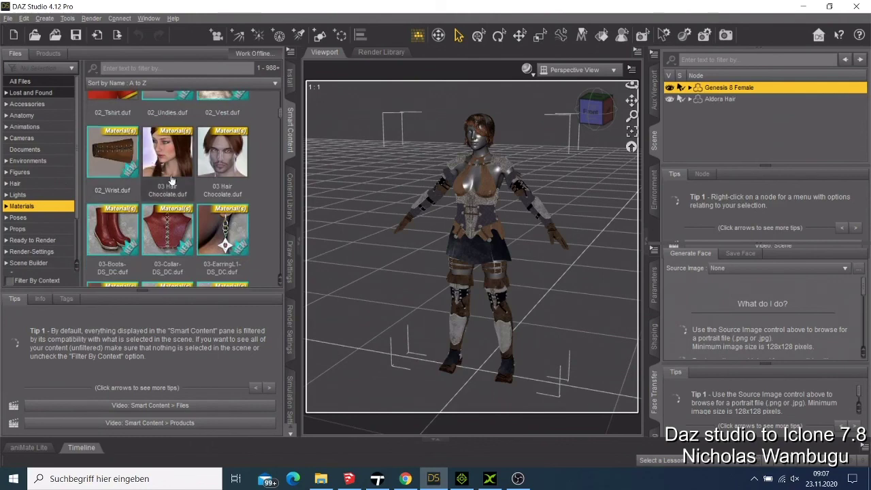
scroll(176, 197, down, 10)
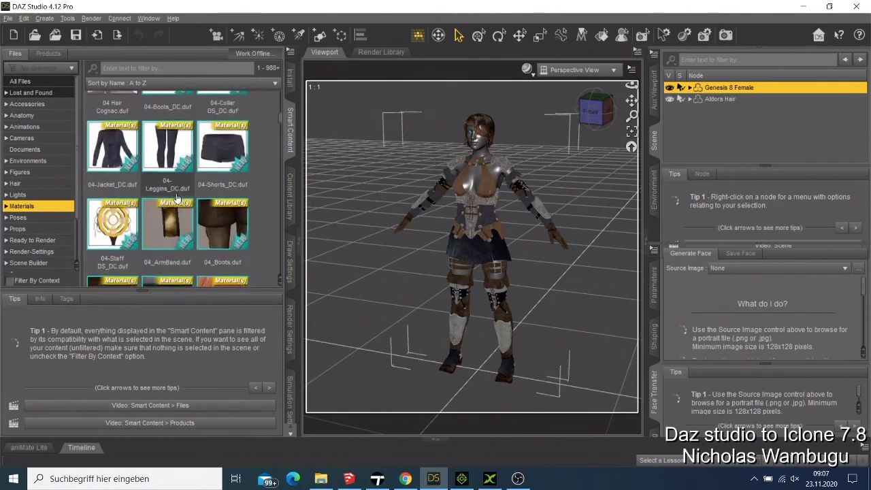
double_click(231, 201)
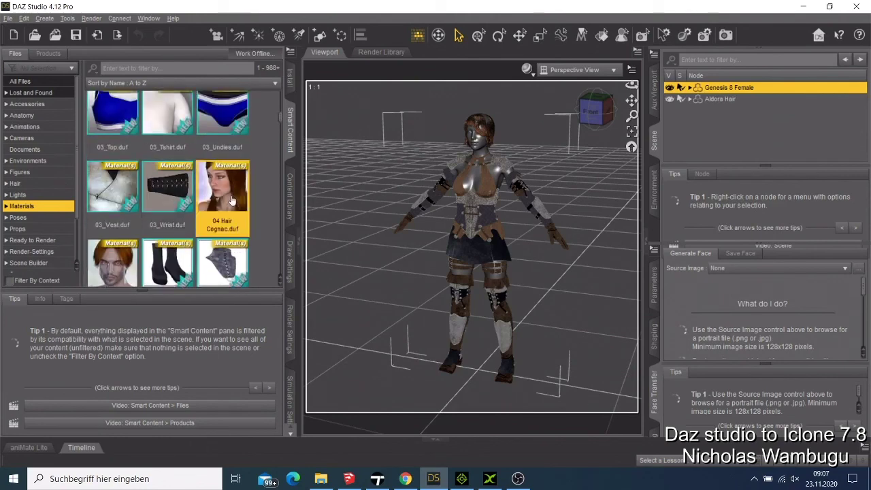
scroll(228, 202, down, 3)
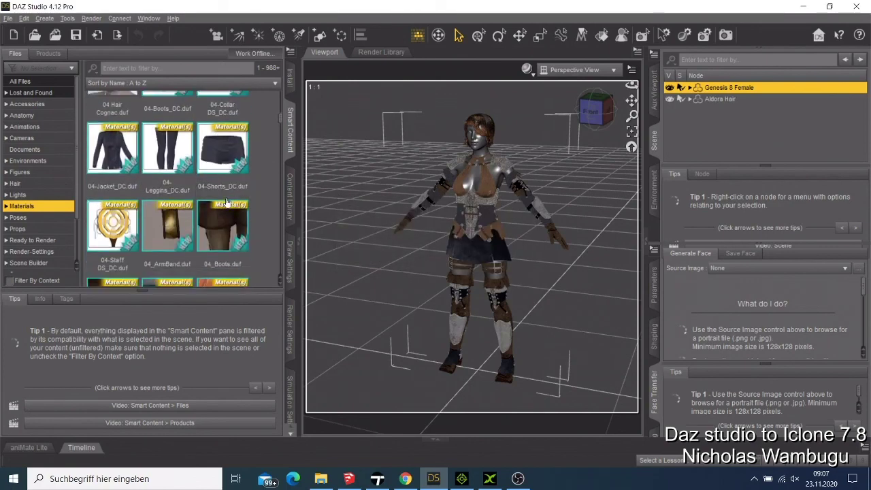
Try adding the Basic Female figure to the scene, and start a new scene without saving.
click(19, 173)
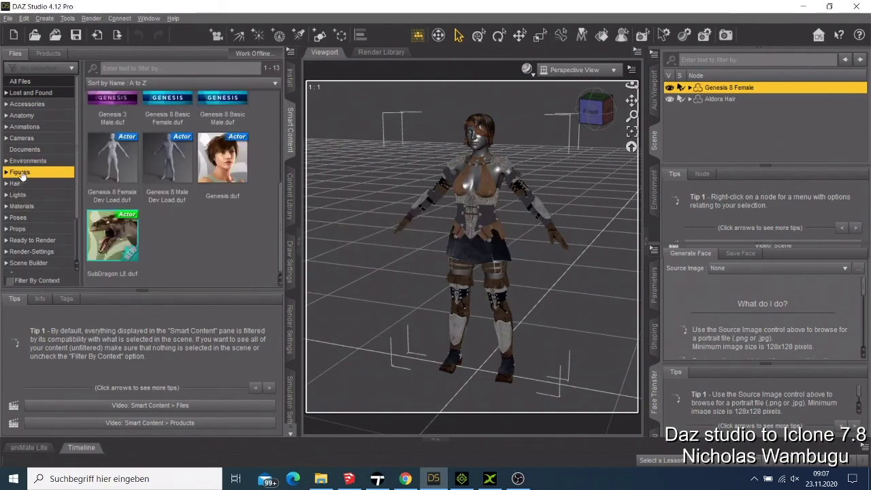
double_click(178, 133)
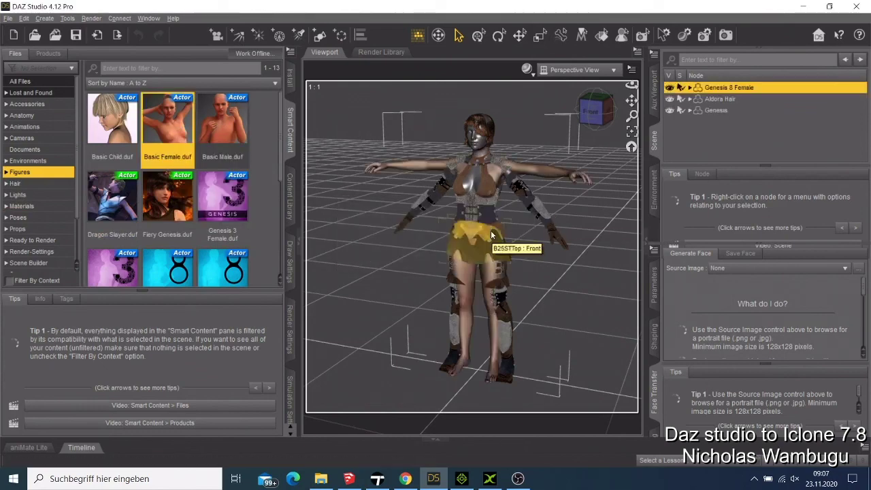
click(8, 18)
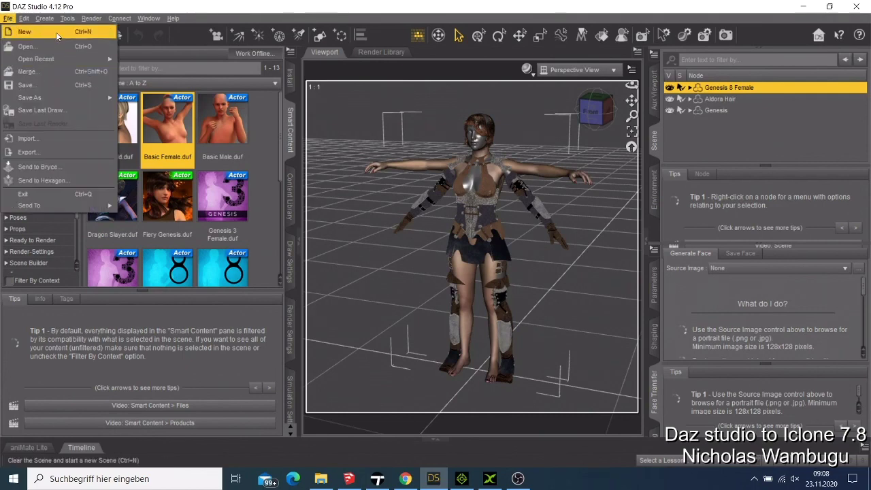
click(25, 31)
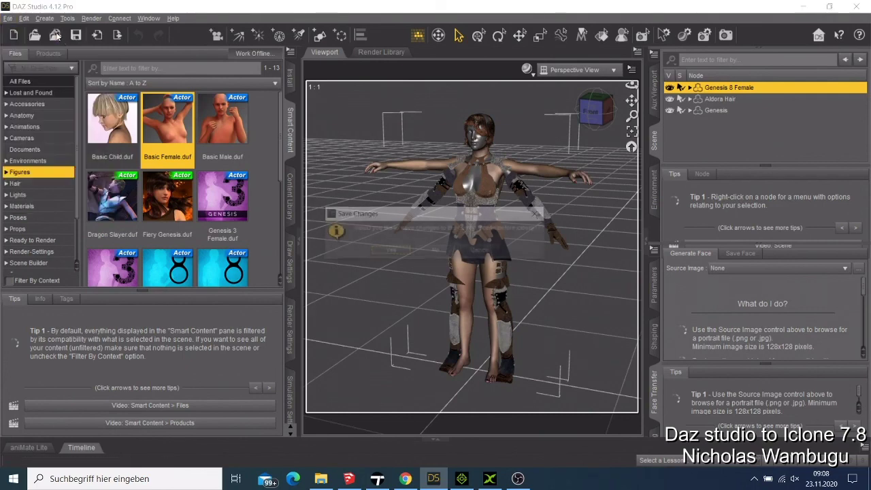
click(436, 250)
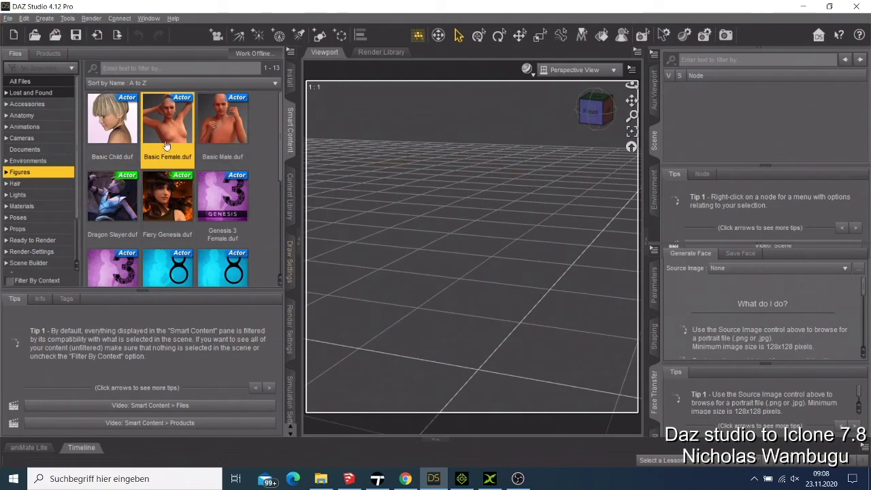
Load the Basic Female figure into the empty scene and add the Aldora Hair to it.
double_click(167, 138)
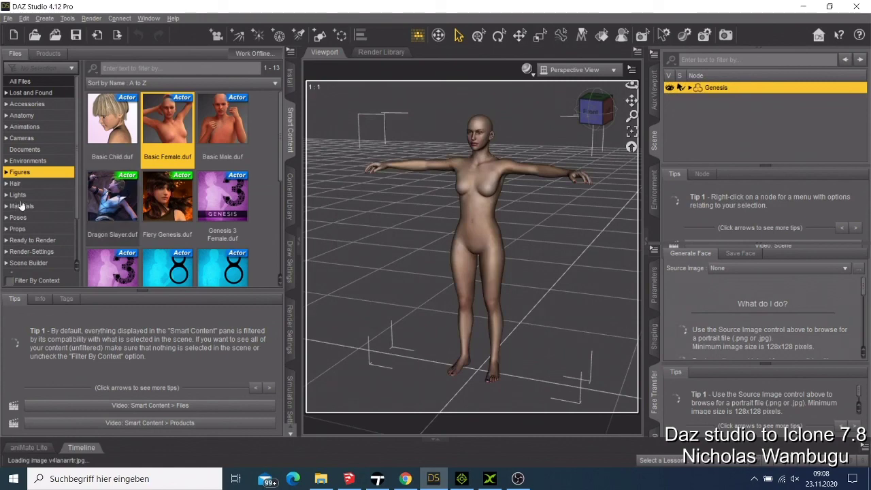
click(32, 184)
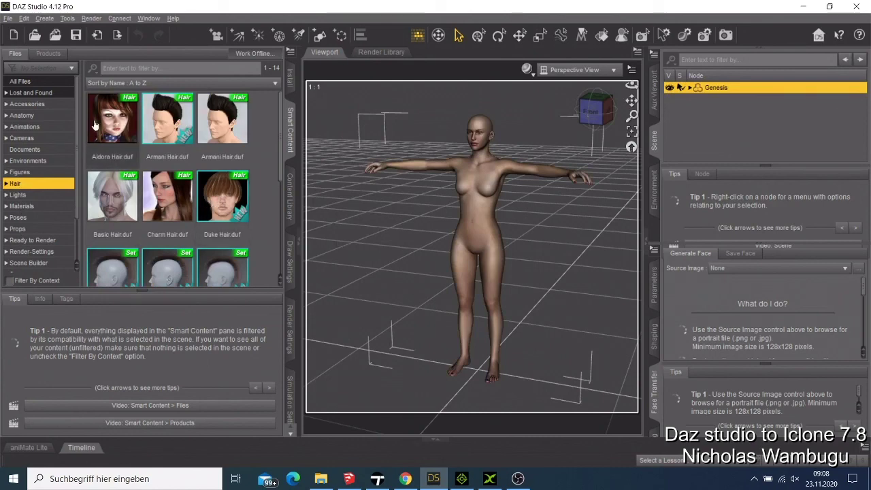
click(96, 127)
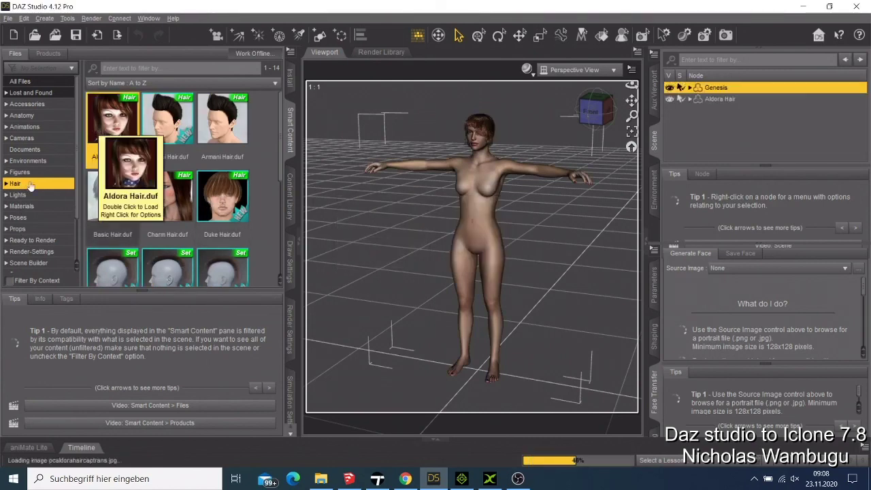
Try to put the full Shadow Thief outfit on the Basic Female figure, dismissing the Auto-Fit requests for its boots, gloves and panties.
scroll(36, 192, down, 2)
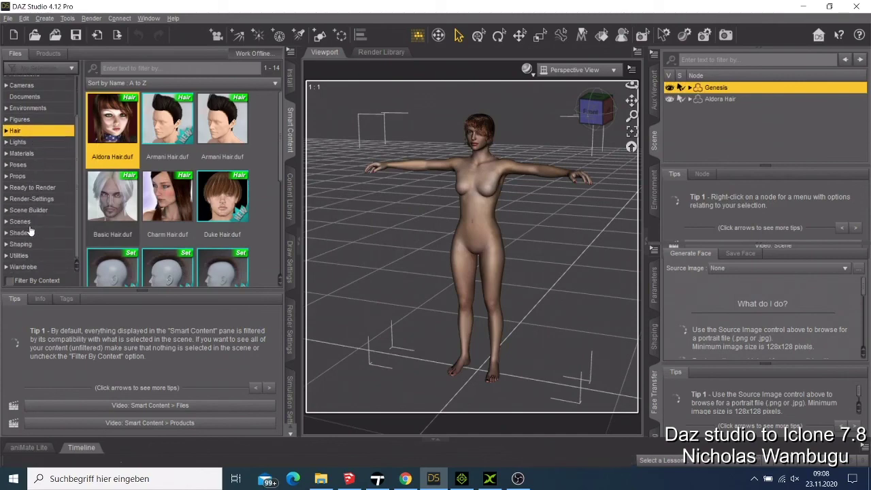
click(47, 55)
double_click(126, 137)
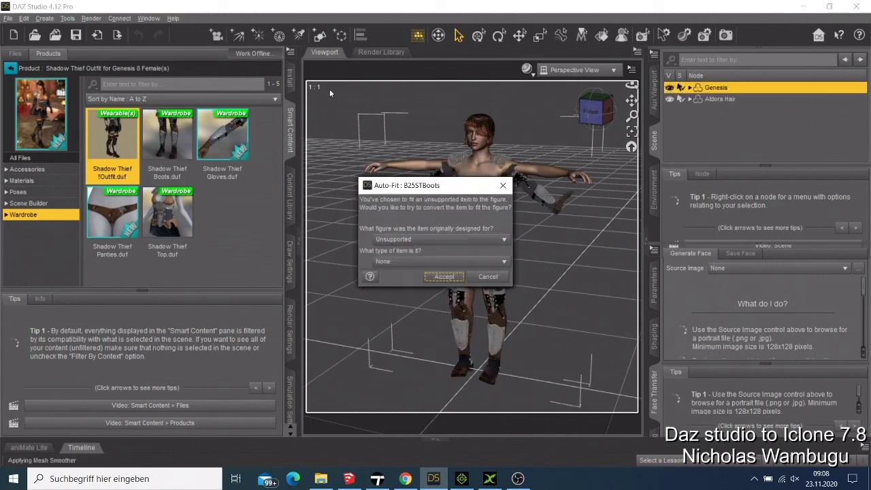
click(504, 186)
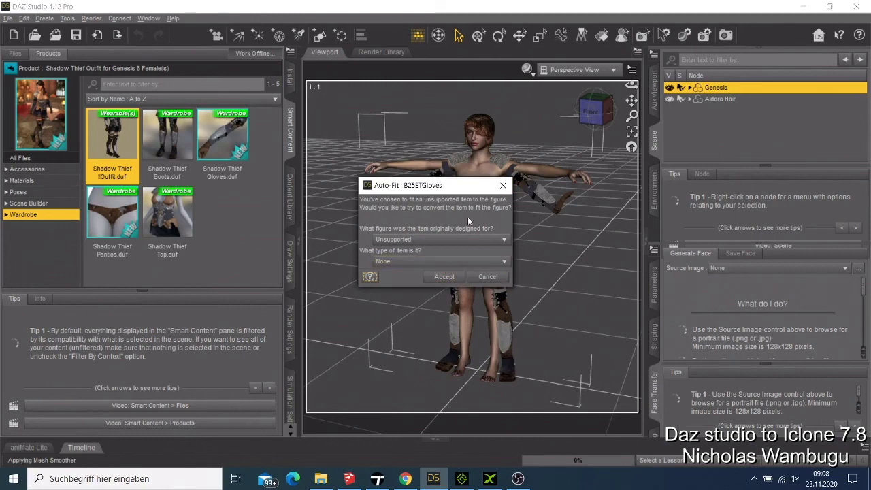
click(503, 187)
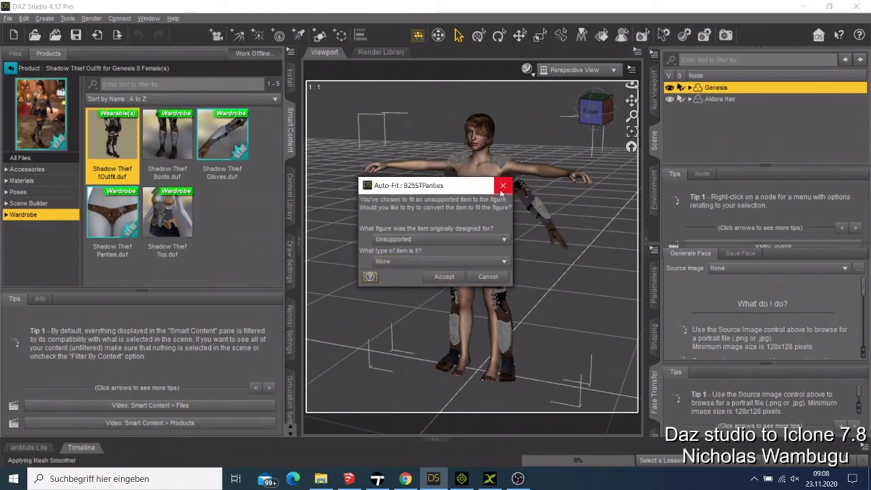
click(502, 187)
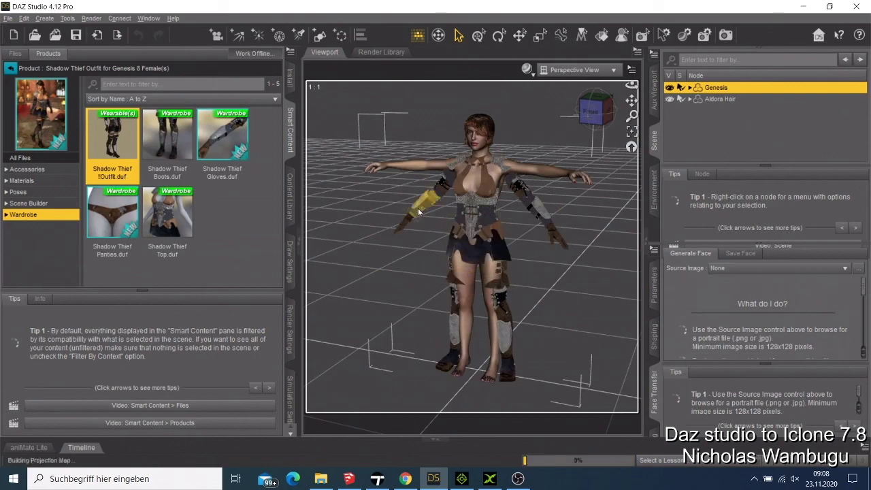
Start a new empty scene, discarding the Basic Female figure and its outfit without saving.
click(8, 18)
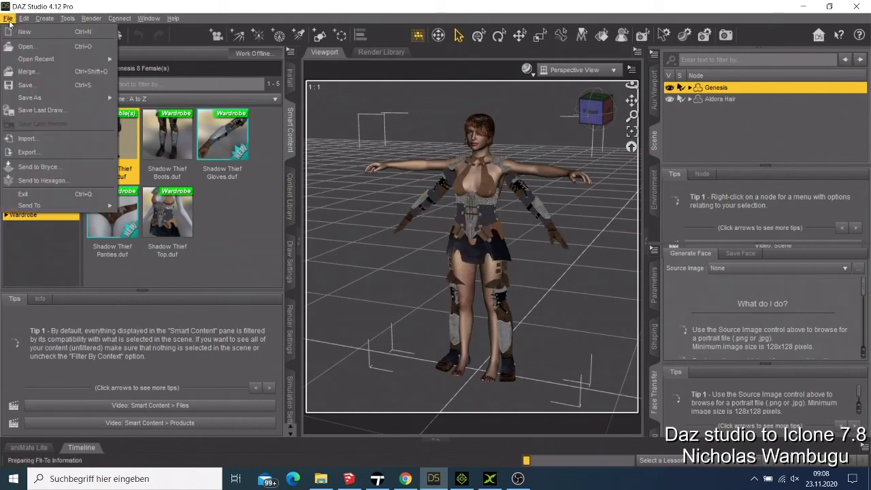
click(44, 36)
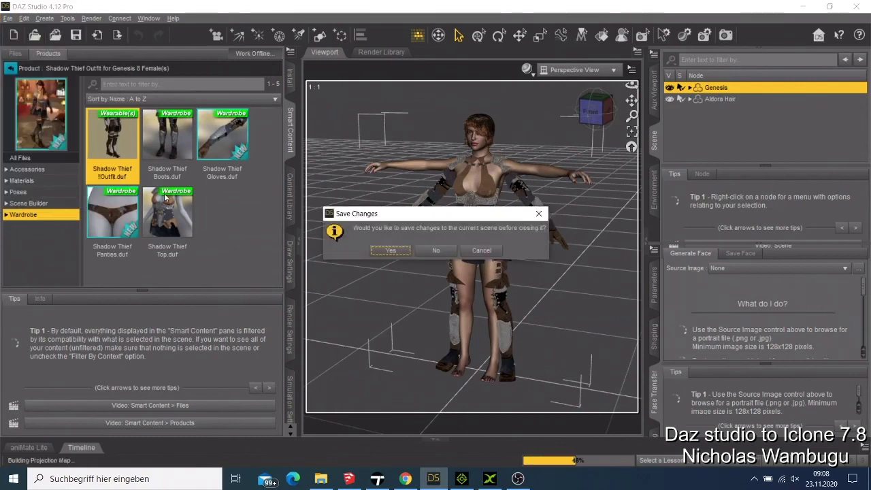
click(426, 252)
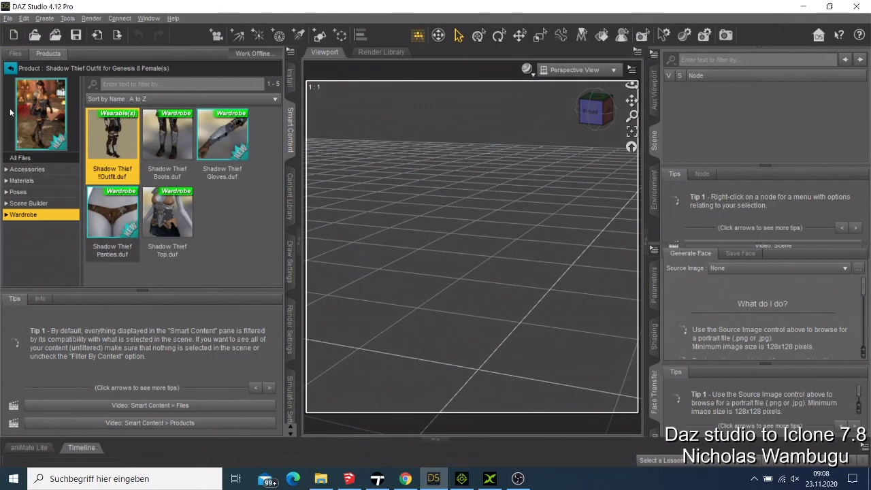
Load the Genesis 8 Female Dev Load figure from the figures content into the empty scene.
click(16, 53)
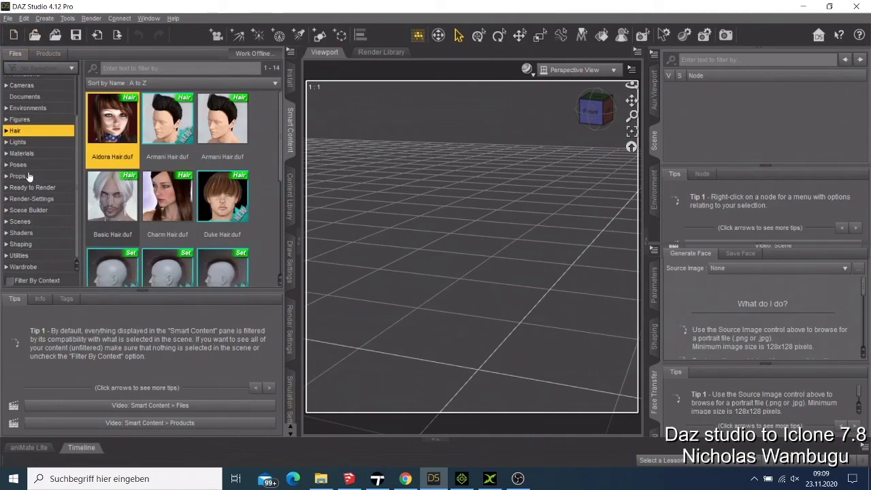
click(27, 120)
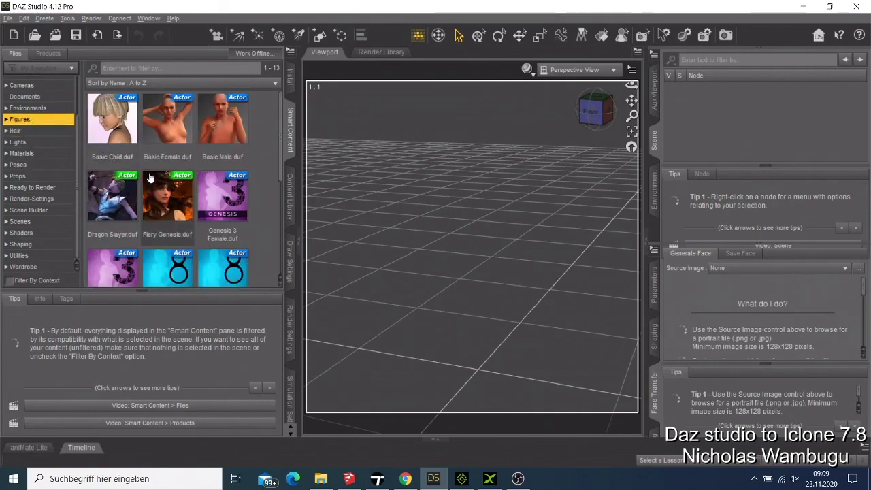
scroll(156, 184, down, 3)
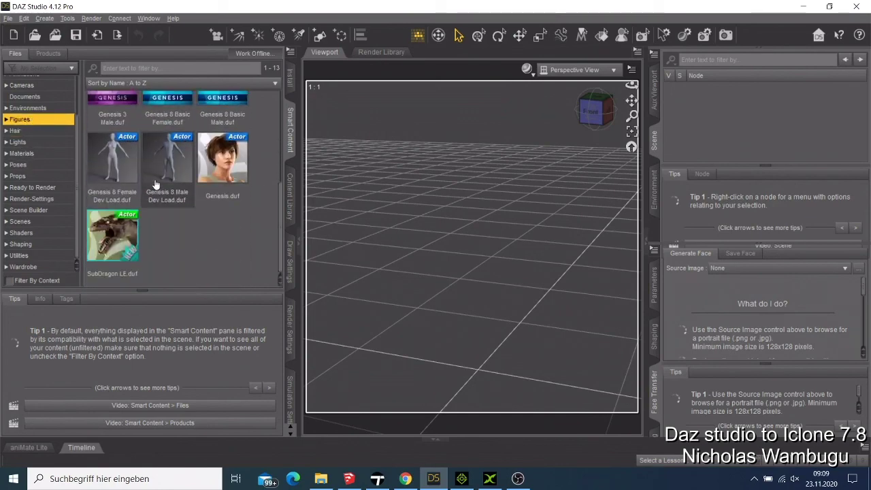
click(106, 160)
double_click(106, 159)
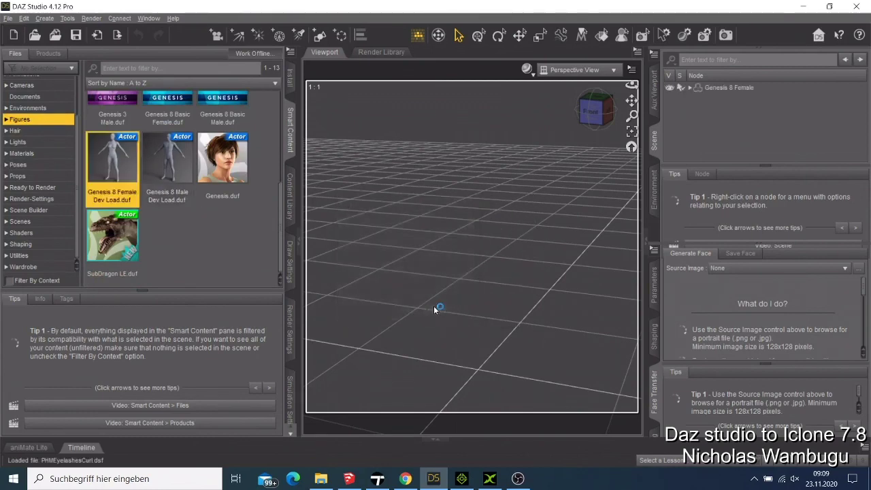
Put the full Shadow Thief outfit from the wardrobe content on the Genesis 8 Female figure.
click(22, 267)
scroll(122, 231, down, 10)
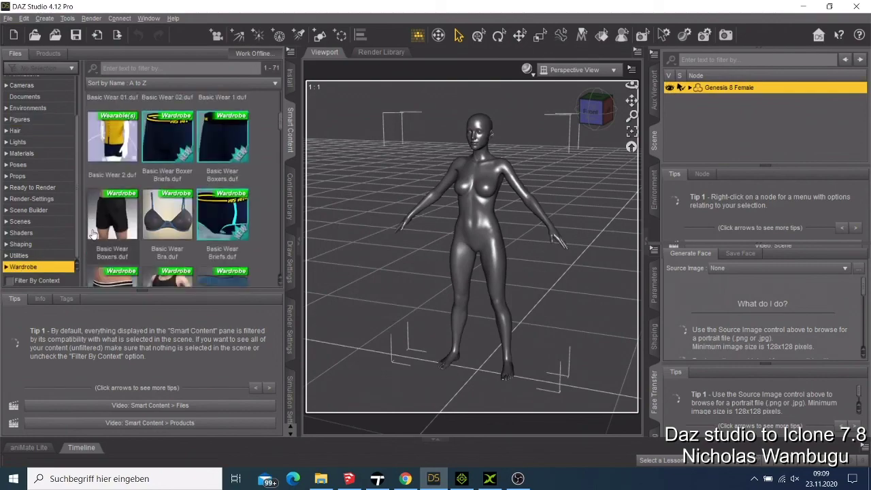
scroll(150, 218, up, 10)
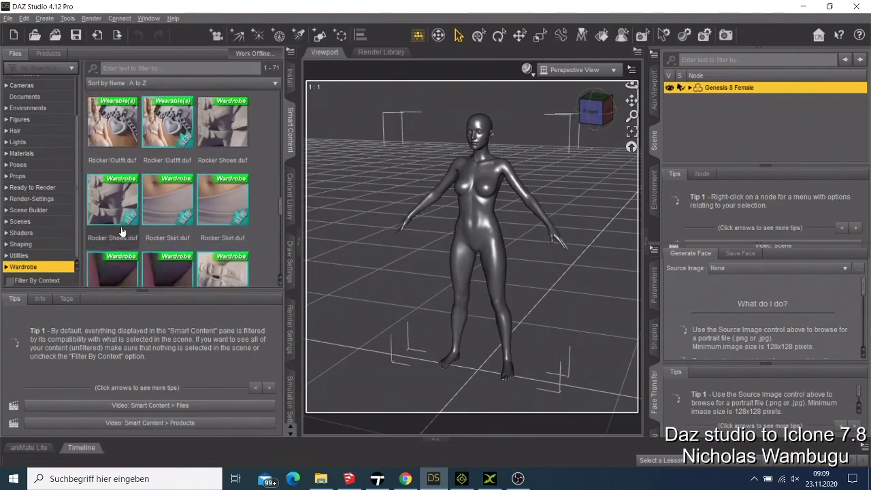
click(41, 61)
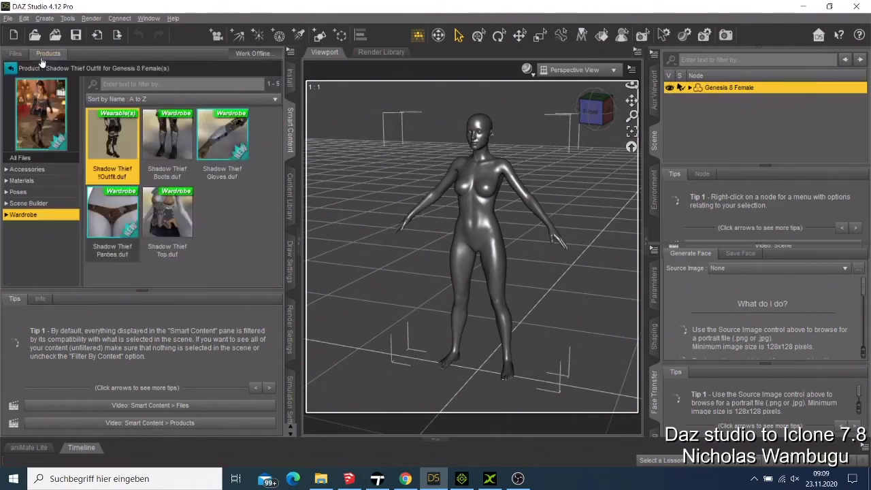
double_click(124, 140)
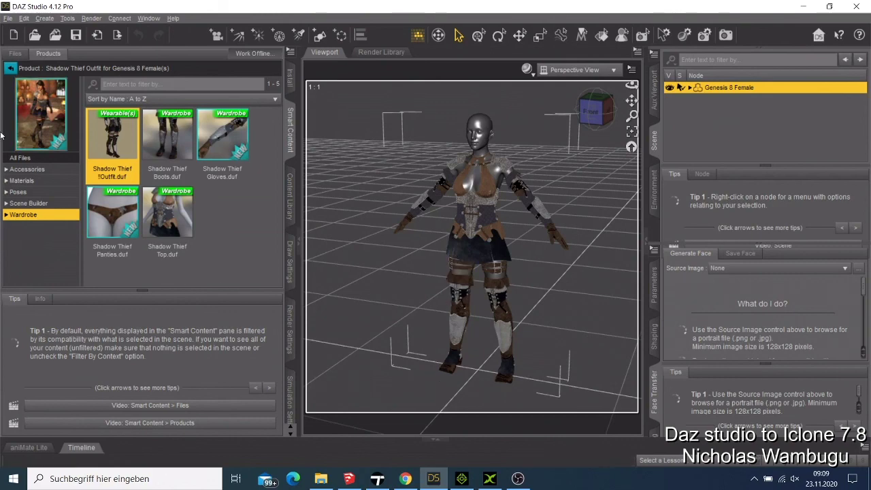
Add the Aldora Hair to the Genesis 8 Female figure and accept the Auto-Fit conversion with its default settings.
click(15, 53)
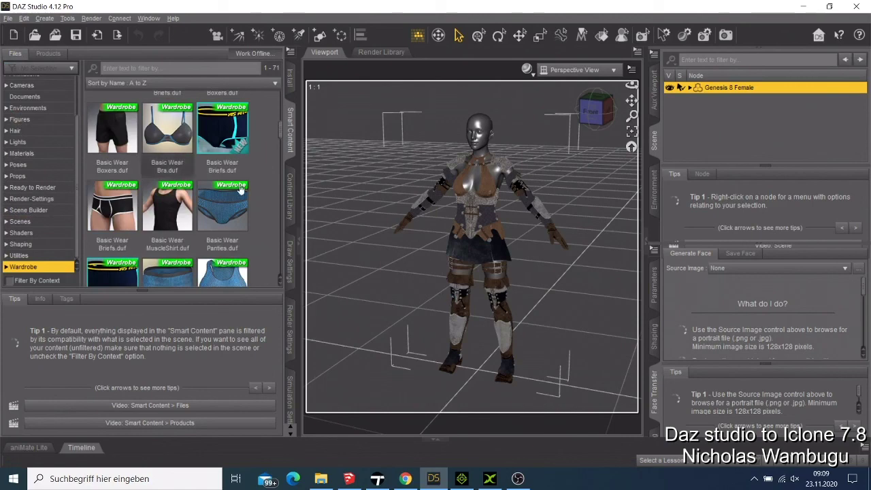
click(12, 132)
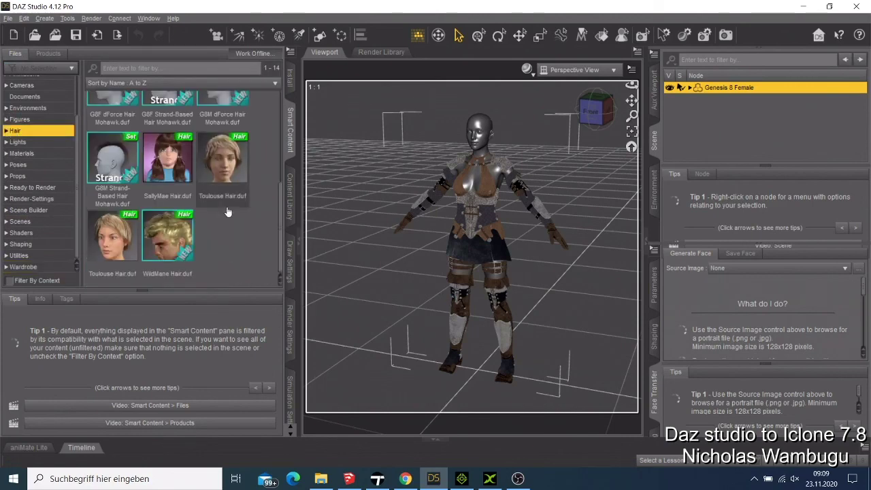
double_click(101, 129)
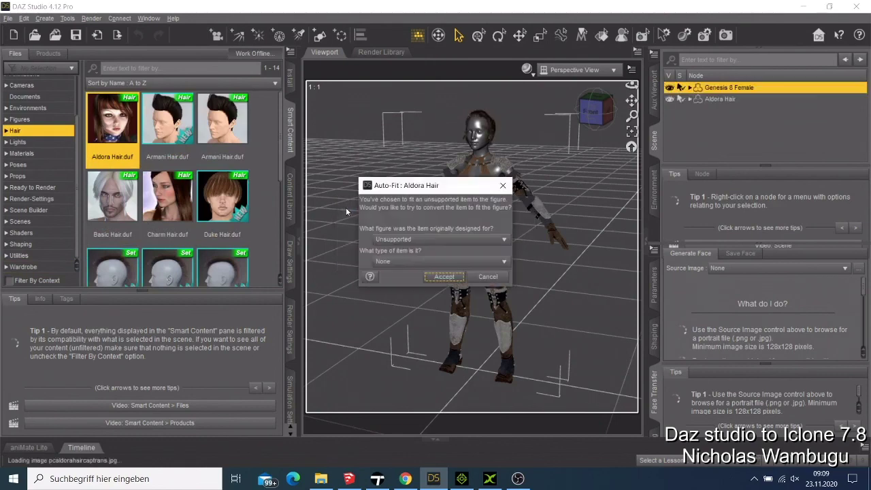
click(431, 279)
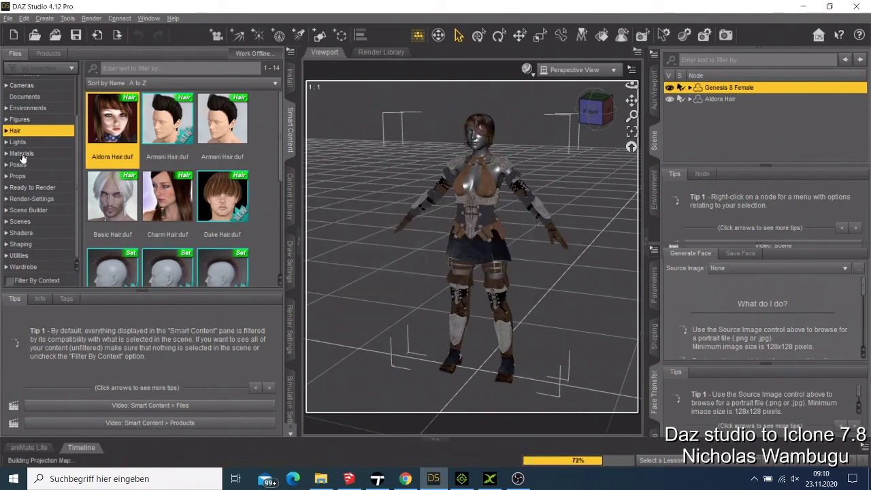
Look through the accessories, anatomy, animations, cameras, environments, figures, hair and lights content for a skin for the figure.
scroll(6, 113, up, 3)
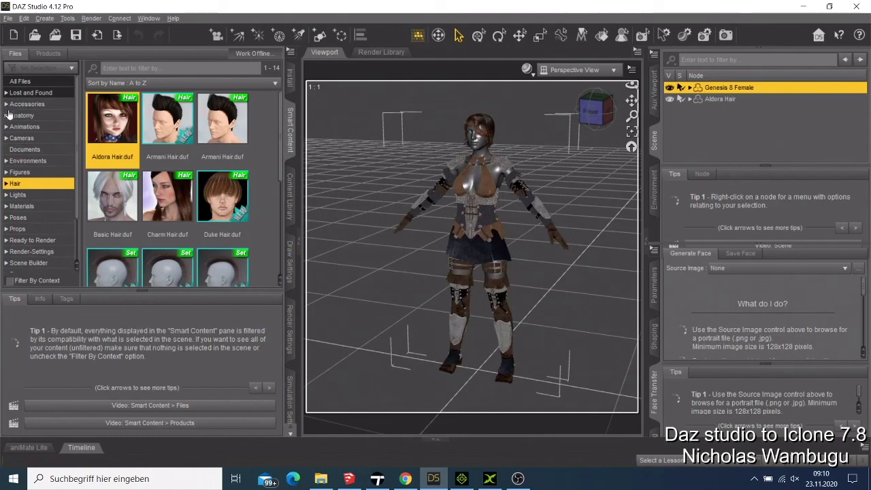
click(30, 104)
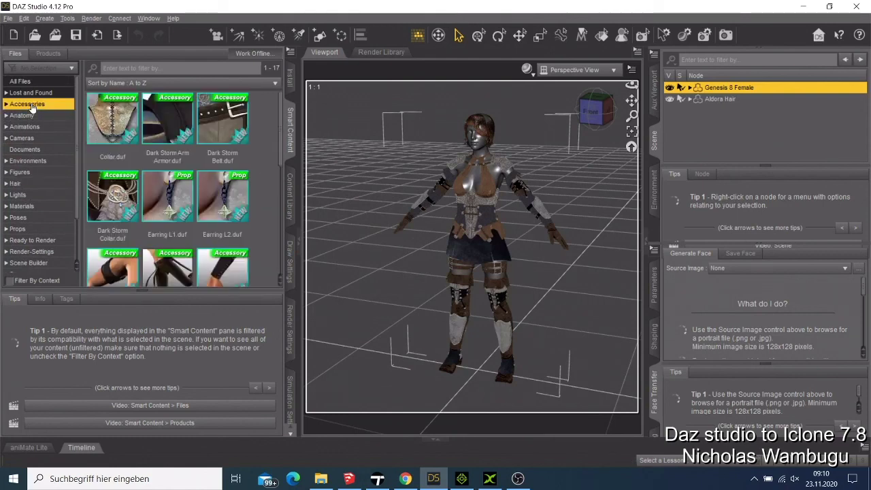
scroll(106, 191, down, 2)
scroll(107, 192, down, 2)
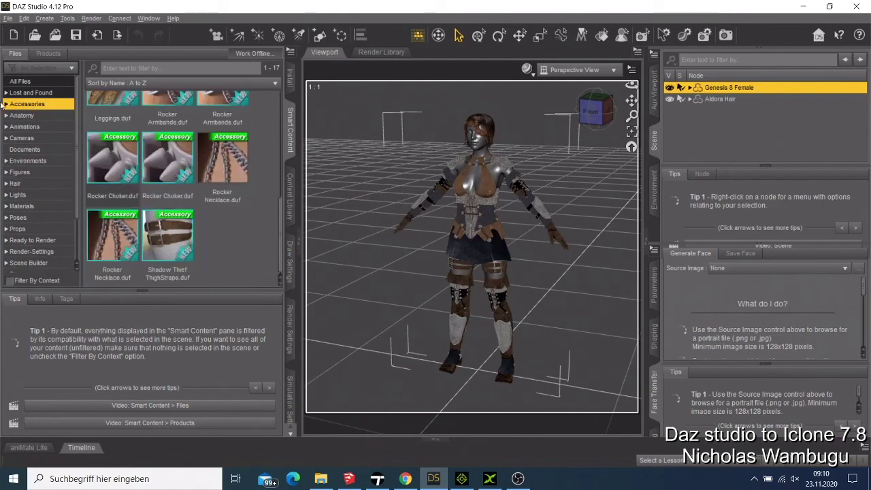
click(21, 115)
click(24, 126)
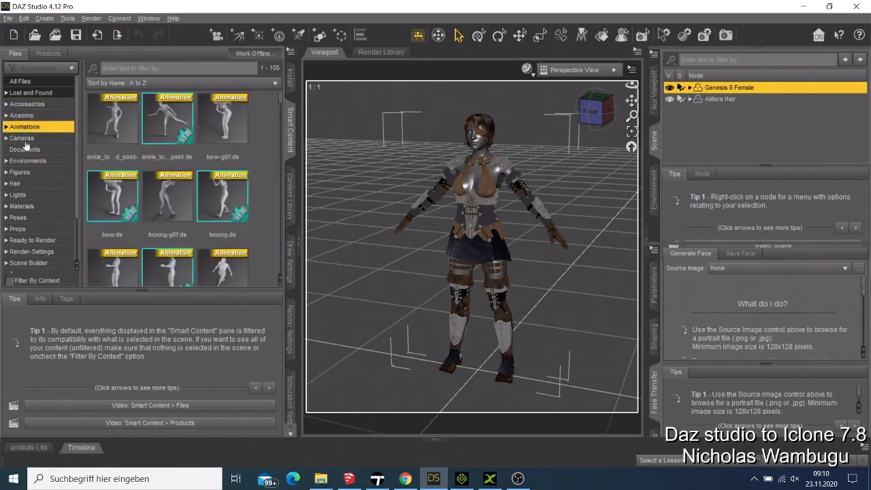
click(26, 137)
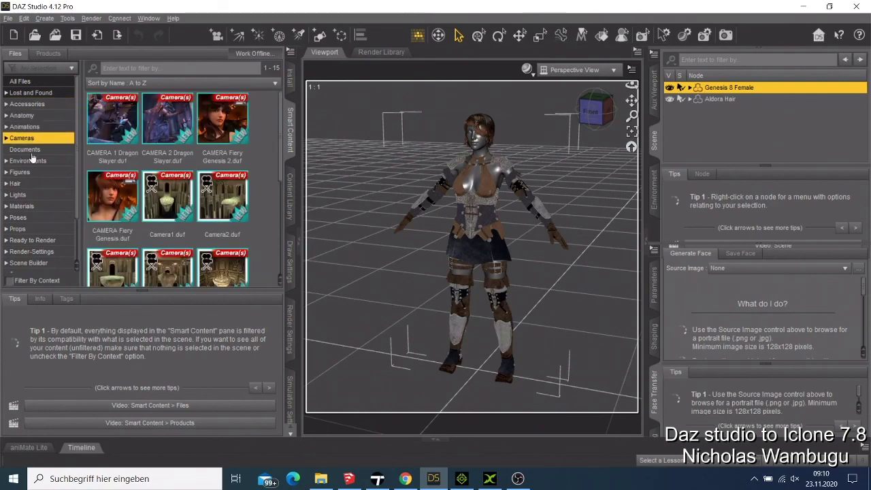
click(29, 149)
click(29, 162)
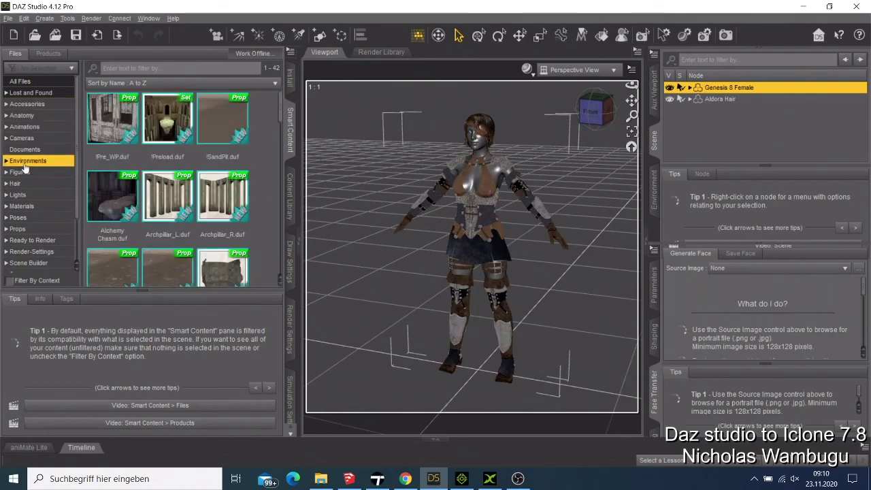
click(24, 174)
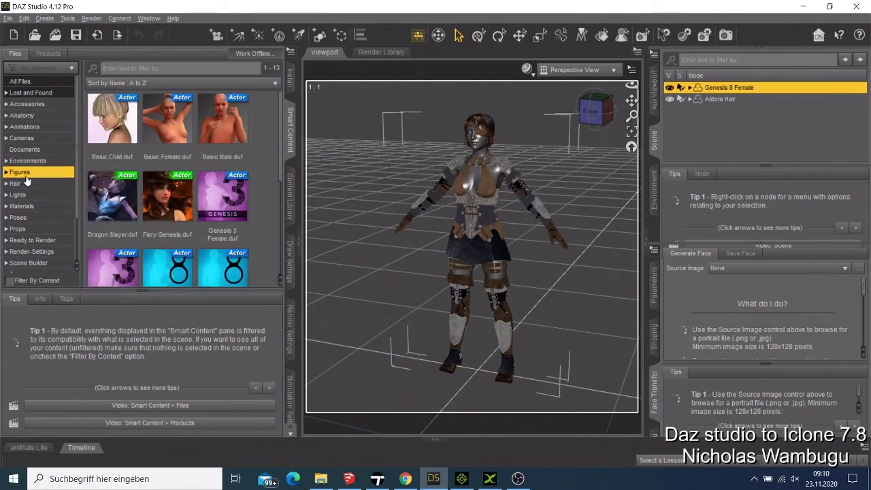
scroll(26, 179, down, 3)
scroll(100, 185, down, 5)
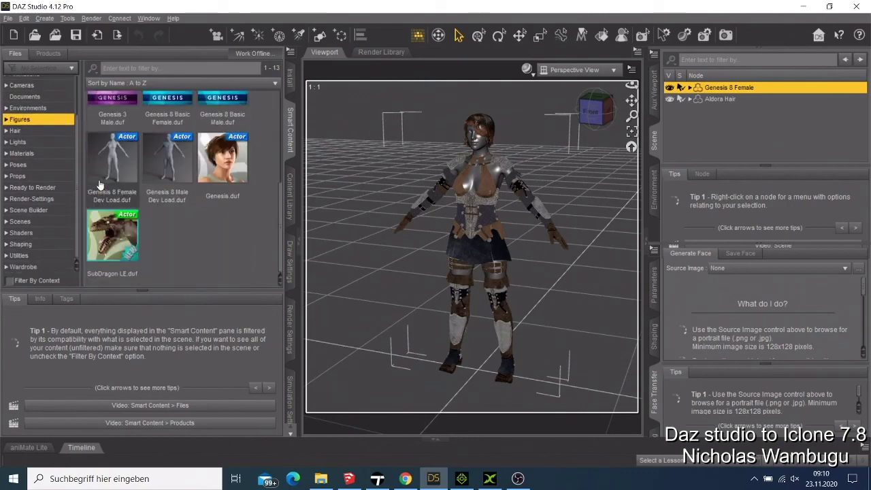
click(33, 132)
click(32, 146)
Try the Base MAT Translucency High and Base MAT Skin SSS 75 material presets on the Genesis 8 Female figure, dismissing the file error.
click(31, 153)
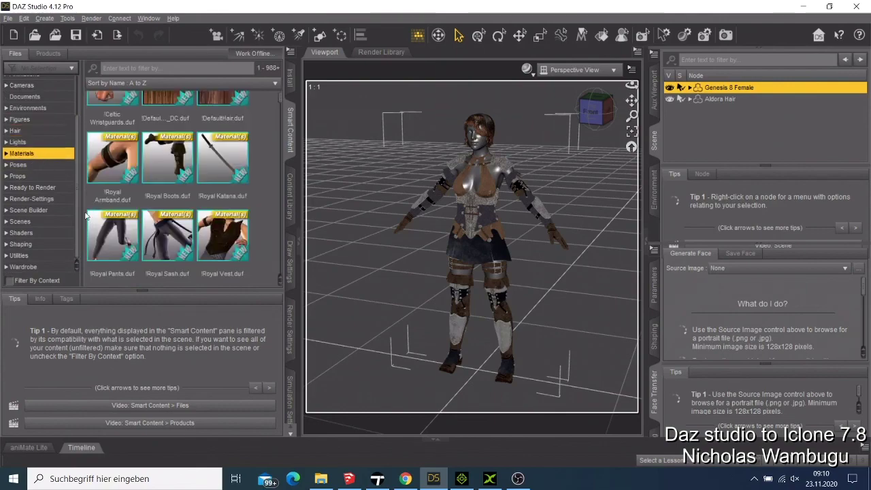
scroll(109, 189, down, 15)
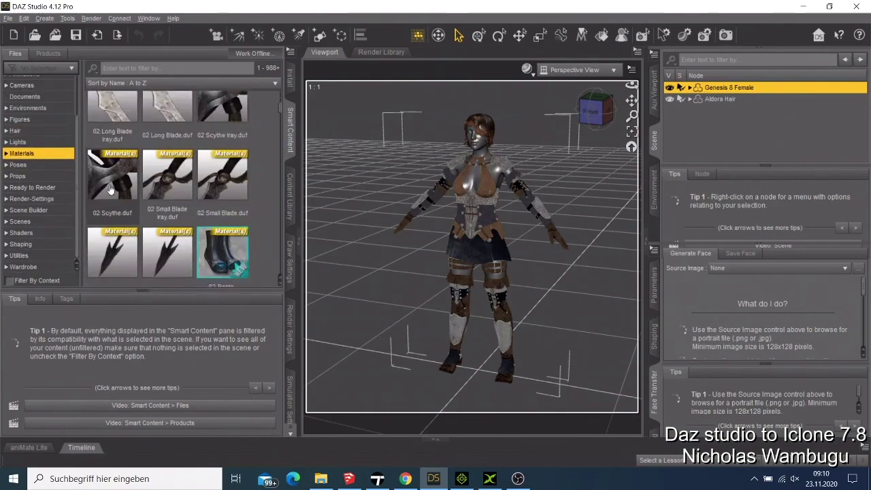
scroll(109, 190, down, 15)
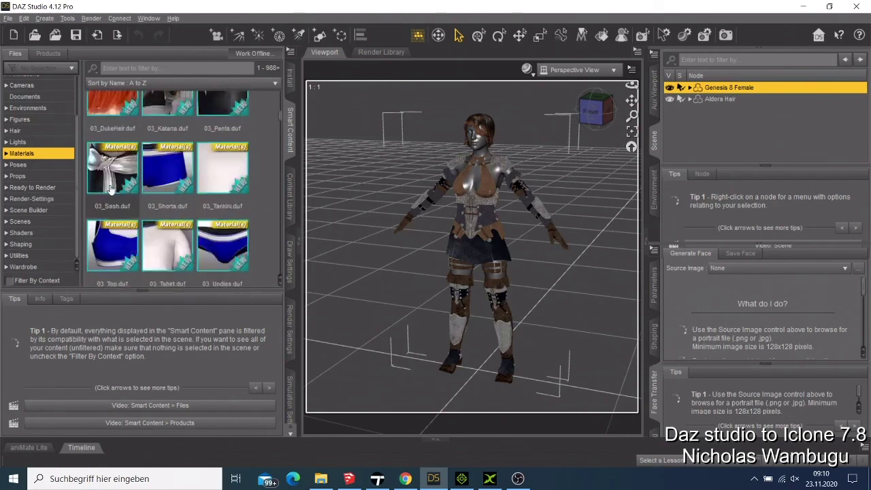
scroll(111, 189, down, 8)
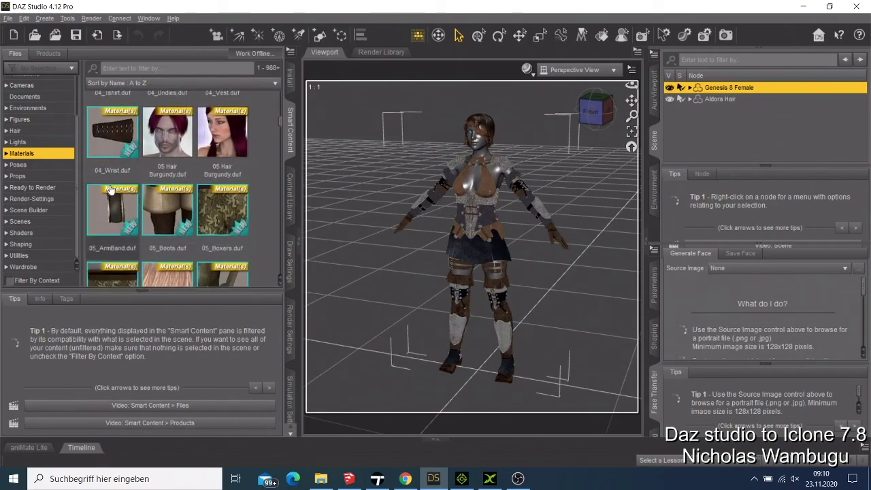
scroll(111, 189, down, 8)
scroll(111, 189, down, 8)
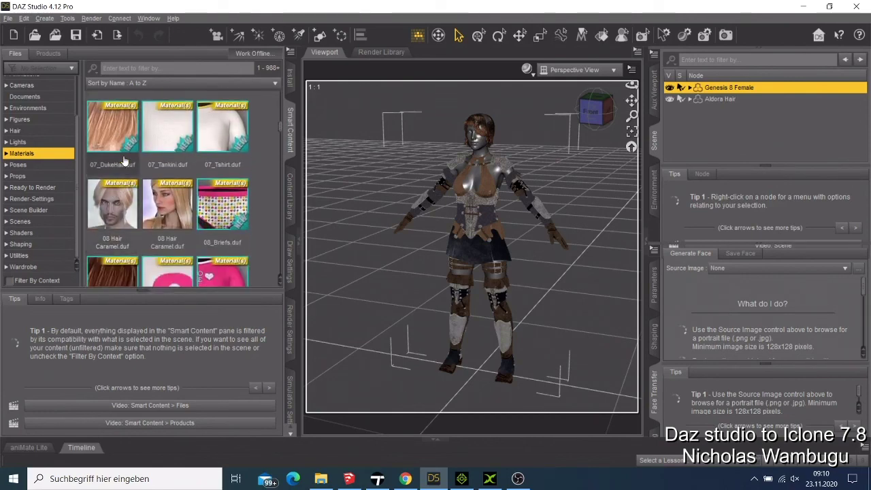
scroll(139, 184, down, 10)
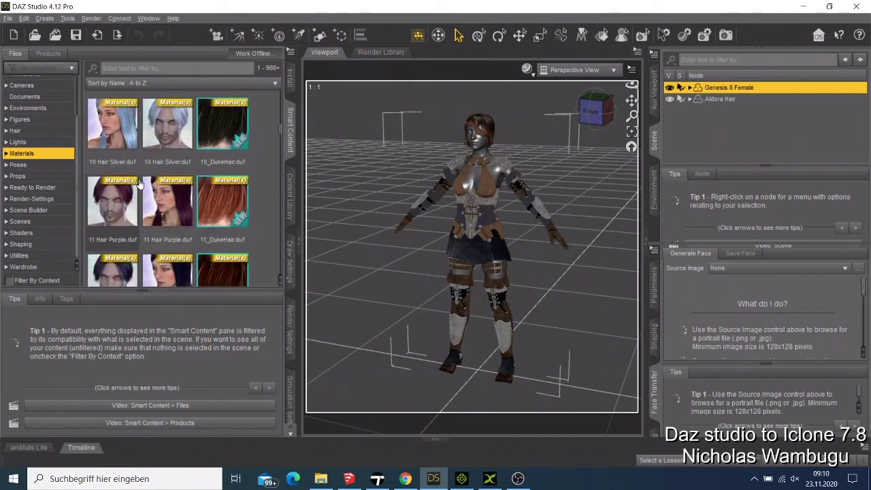
scroll(139, 184, down, 10)
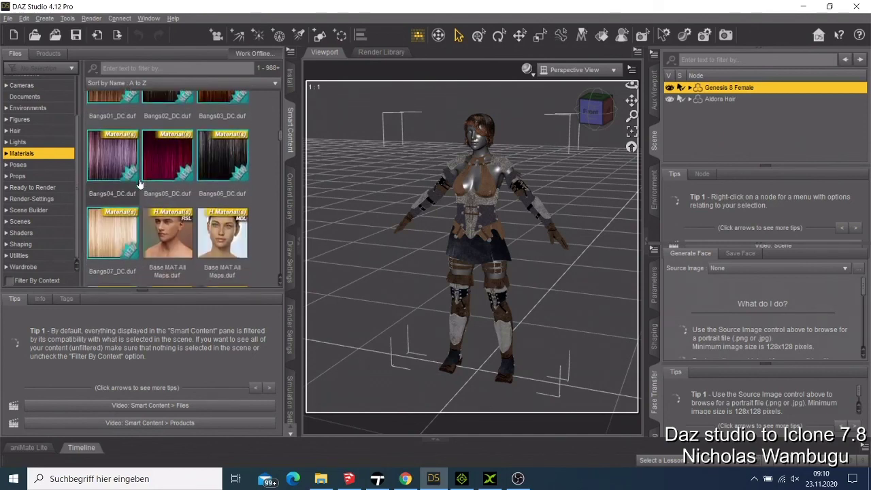
scroll(139, 184, down, 5)
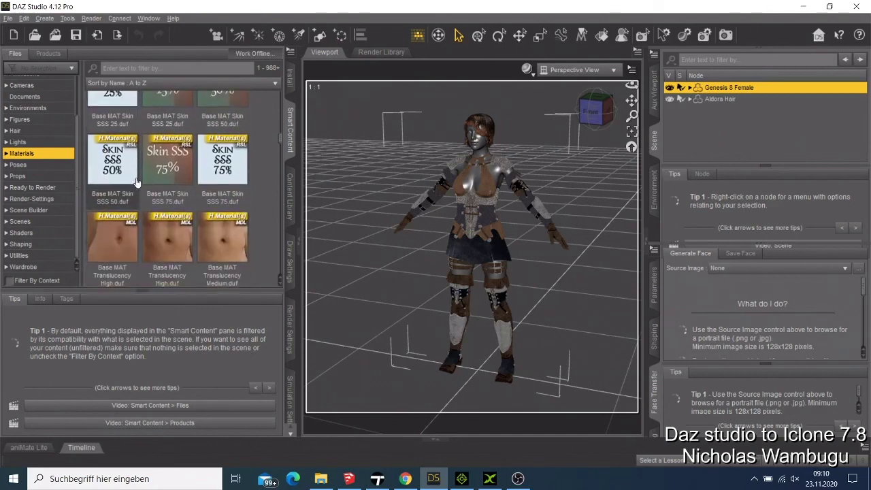
double_click(128, 243)
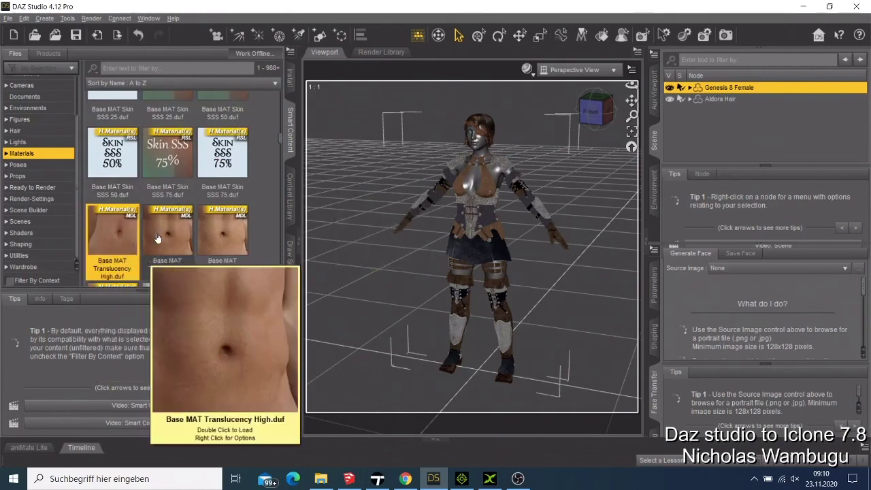
double_click(165, 163)
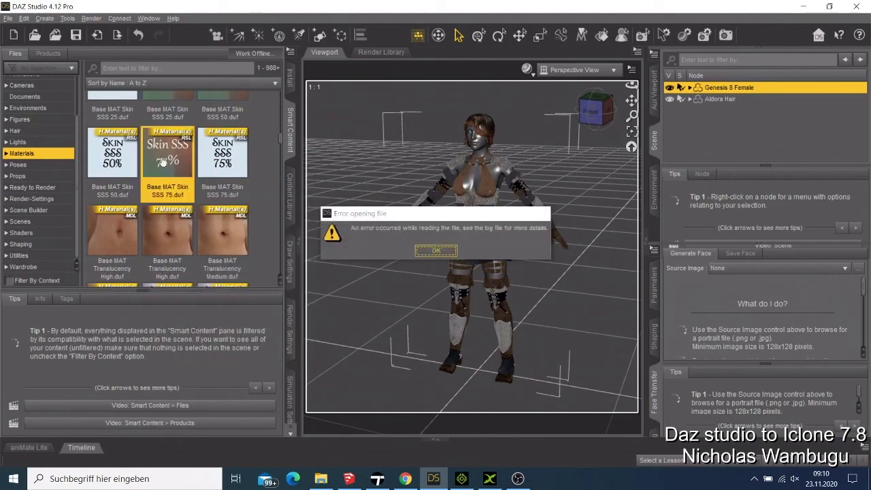
click(435, 250)
Apply the Base MAT Eyelashes preset and the MDL and RSL Base MAT All Maps presets to the Genesis 8 Female figure.
scroll(140, 150, up, 5)
double_click(173, 211)
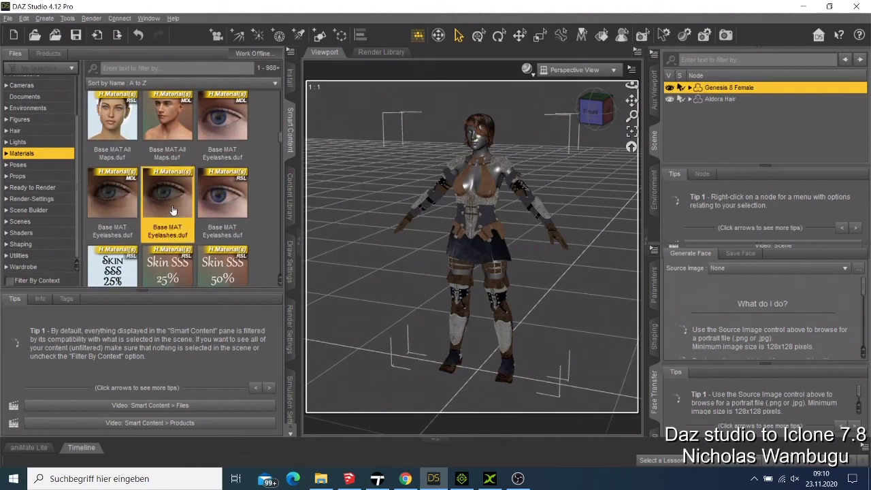
scroll(173, 211, down, 2)
scroll(173, 205, up, 3)
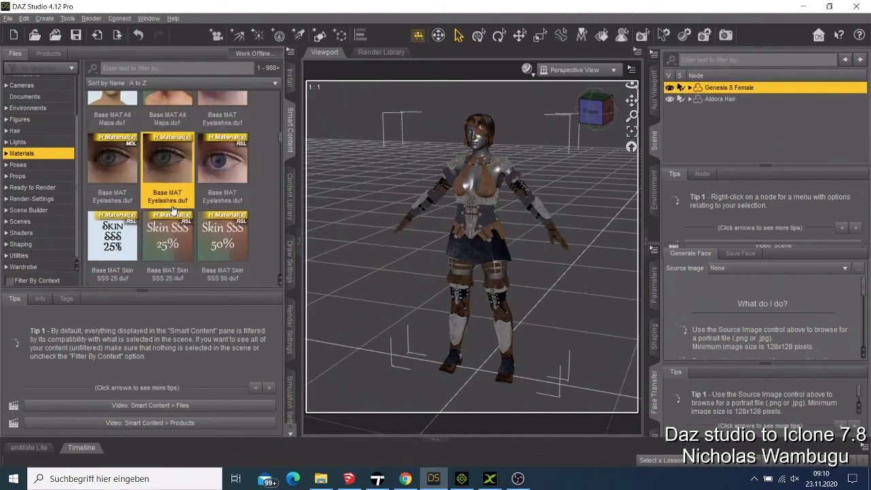
double_click(159, 137)
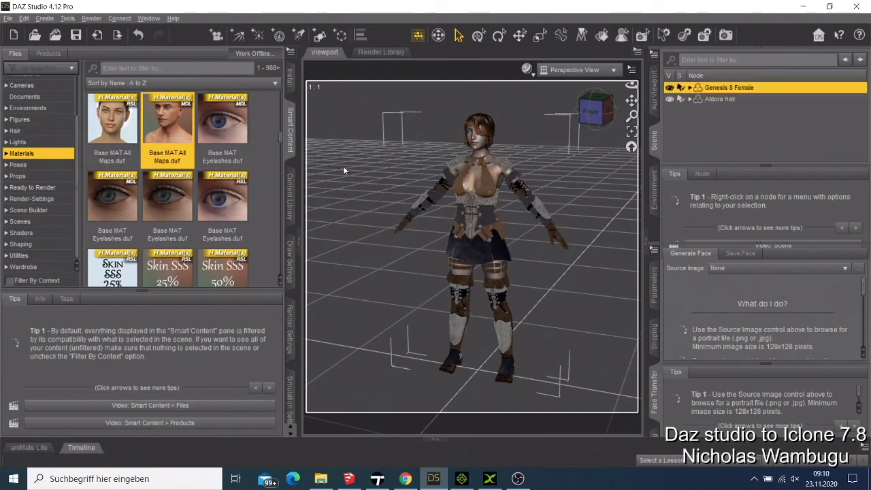
double_click(107, 142)
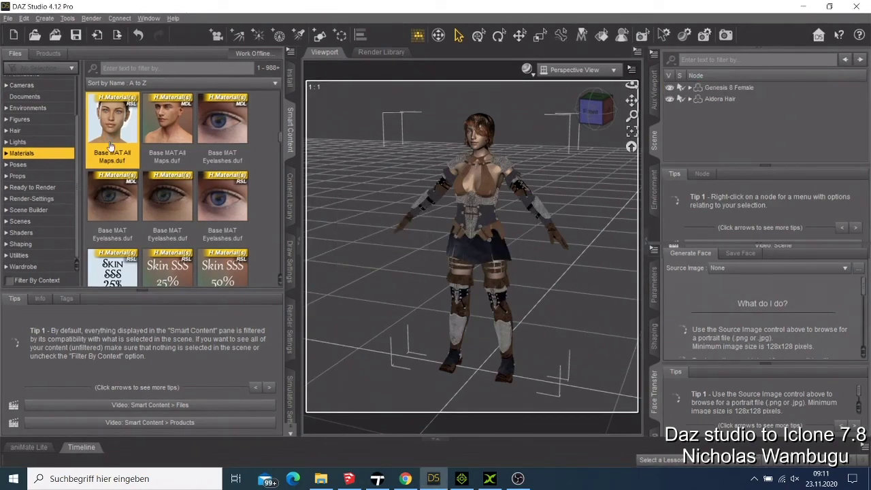
mouse_move(110, 147)
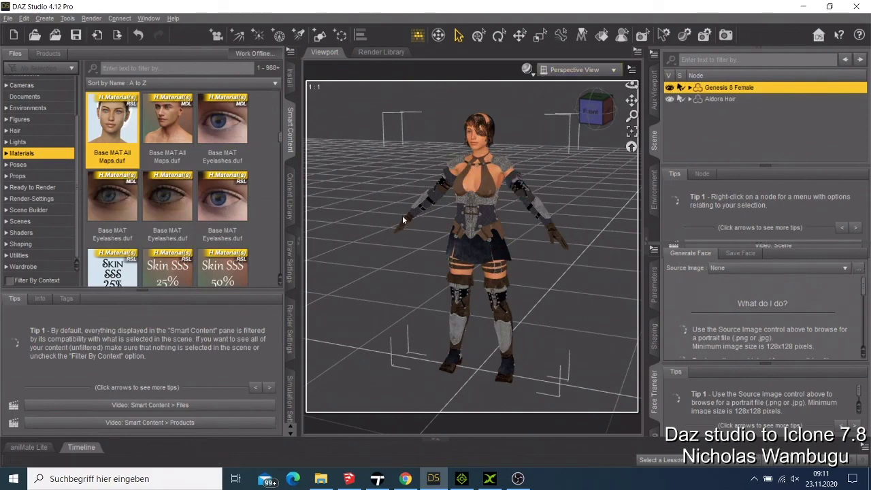
Export the Genesis 8 Female scene as Autodesk FBX named daztest2 into the 3xchange fbx folder with the preset export options.
click(7, 18)
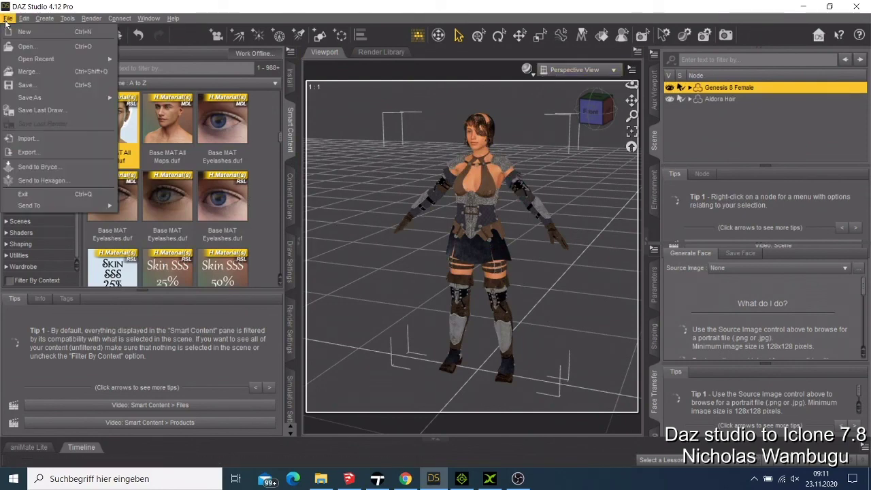
click(55, 152)
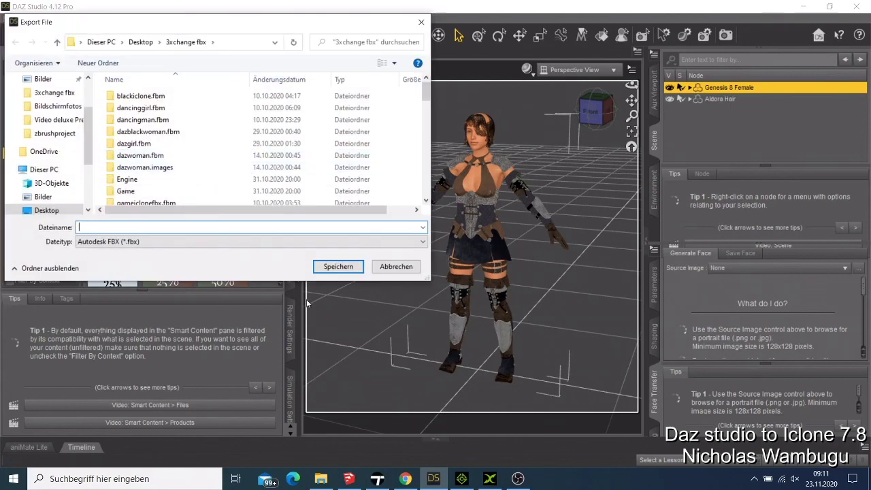
text(daz)
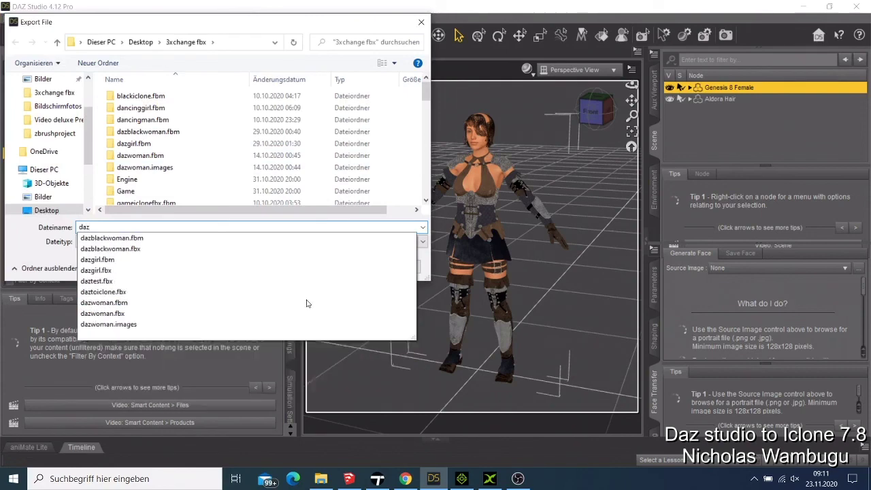
text(te)
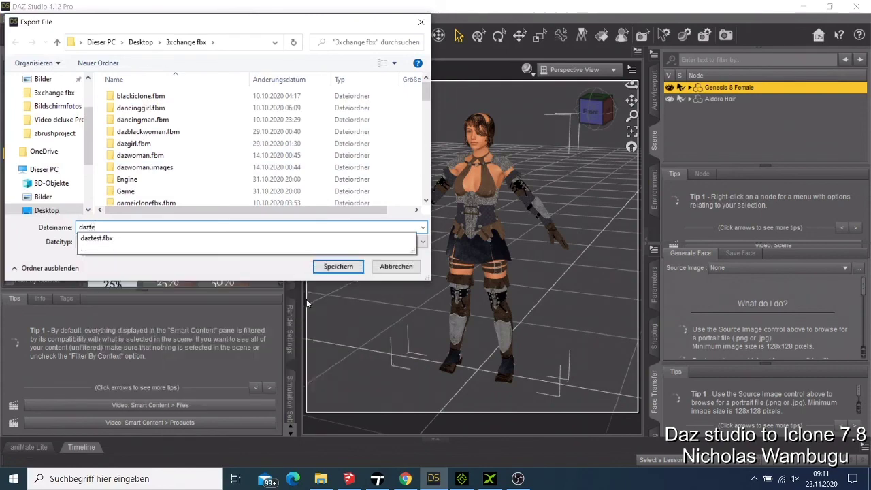
text(st2)
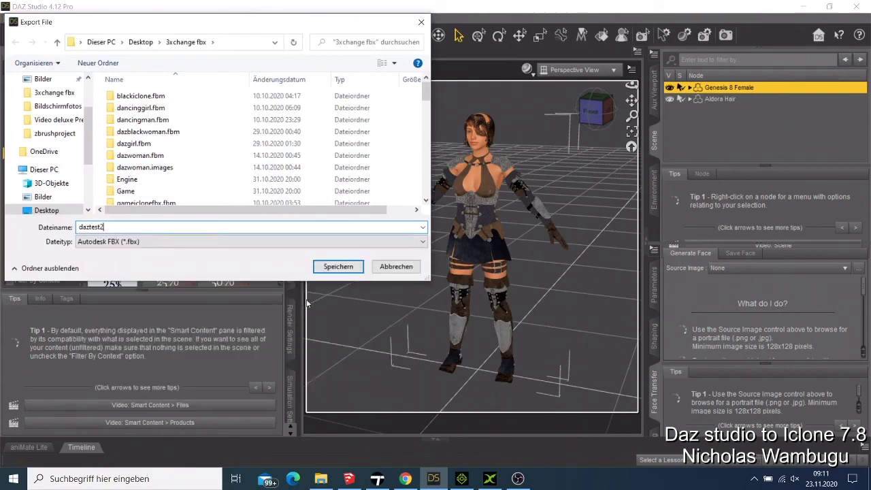
click(327, 267)
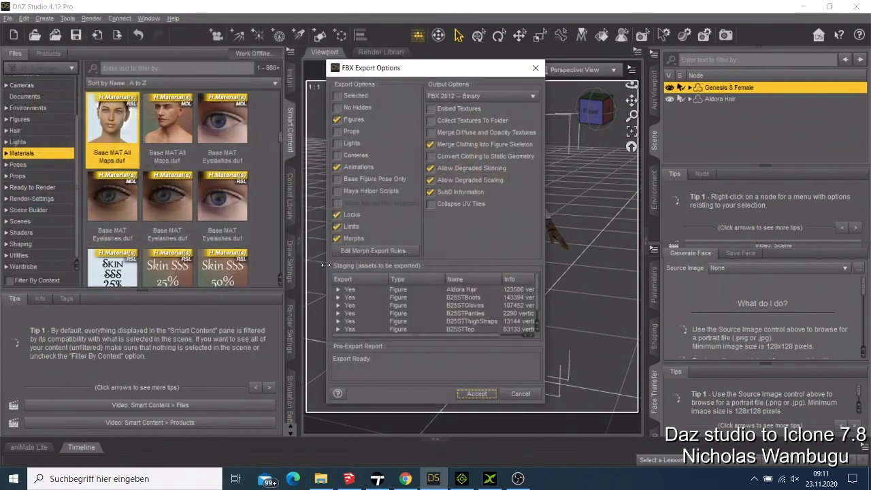
click(476, 394)
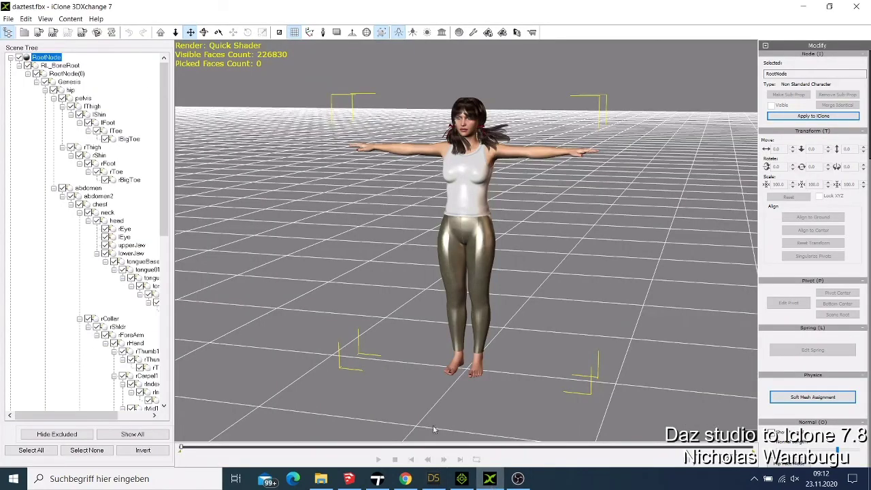
In 3DXchange, start a new empty project and reduce the window, placing it beside the DAZ Studio export progress.
click(8, 18)
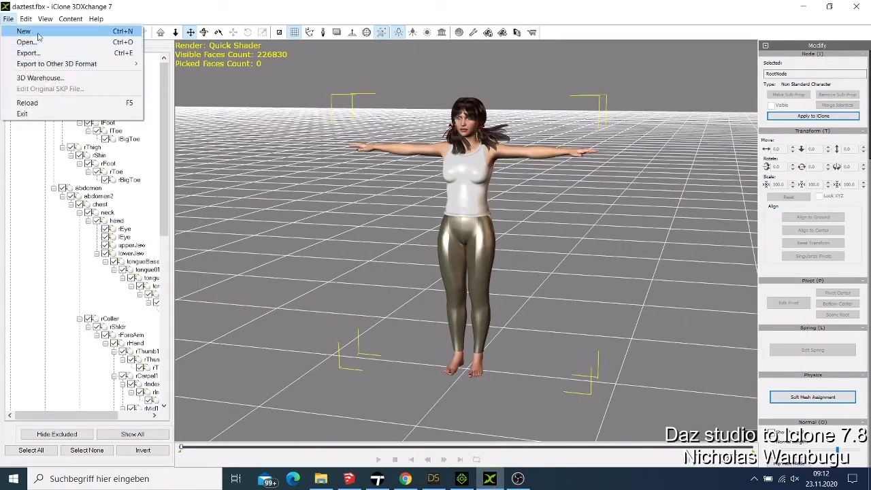
click(34, 32)
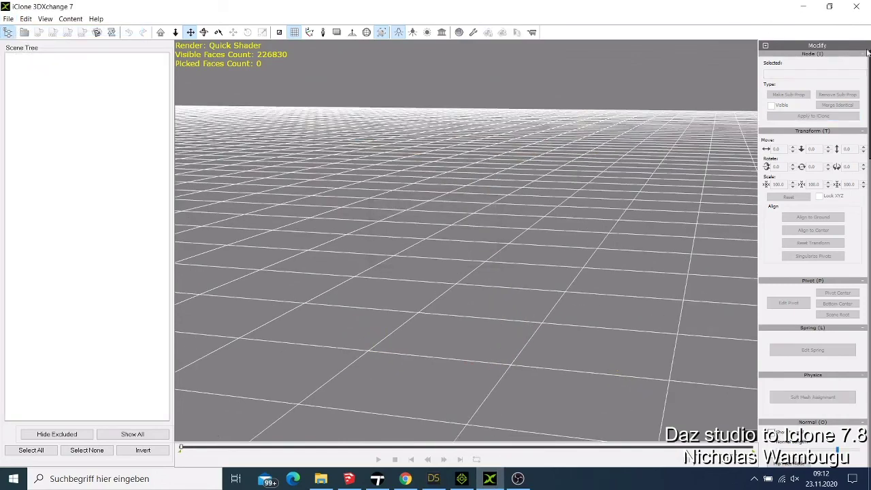
click(829, 8)
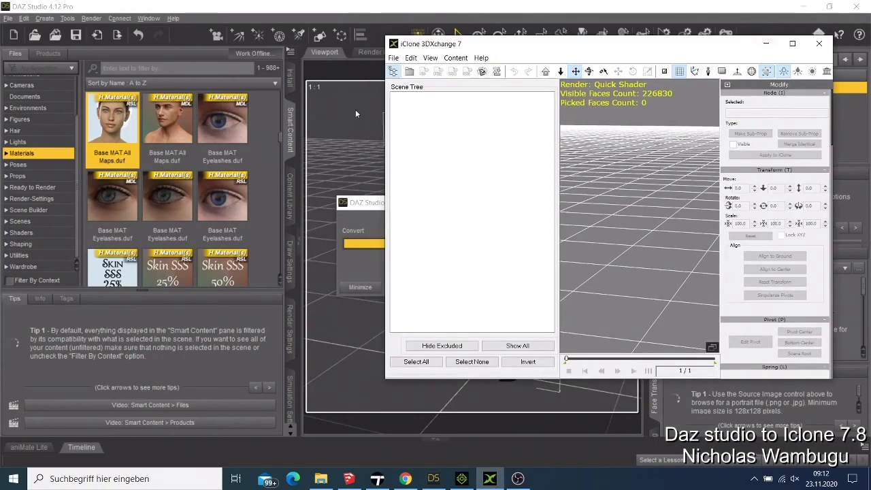
drag(555, 49, 619, 61)
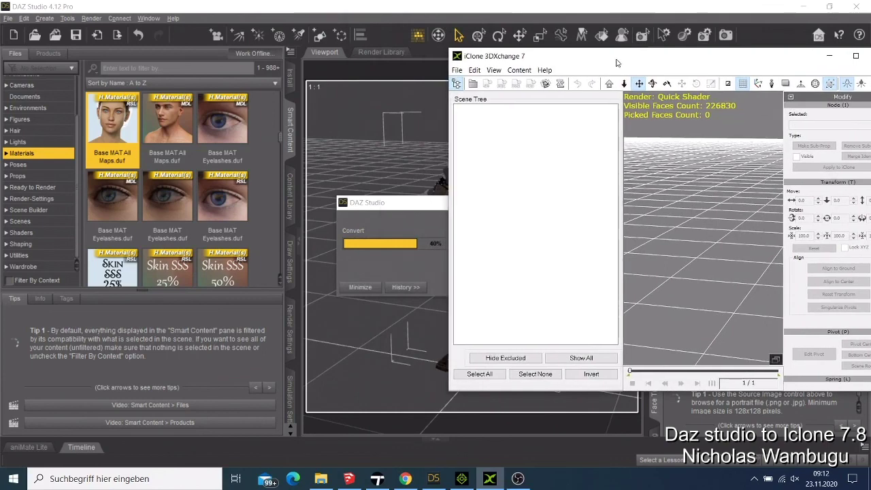
Import daztest2.fbx from the 3xchange fbx folder into 3DXchange, accepting the default FBX import settings.
click(399, 25)
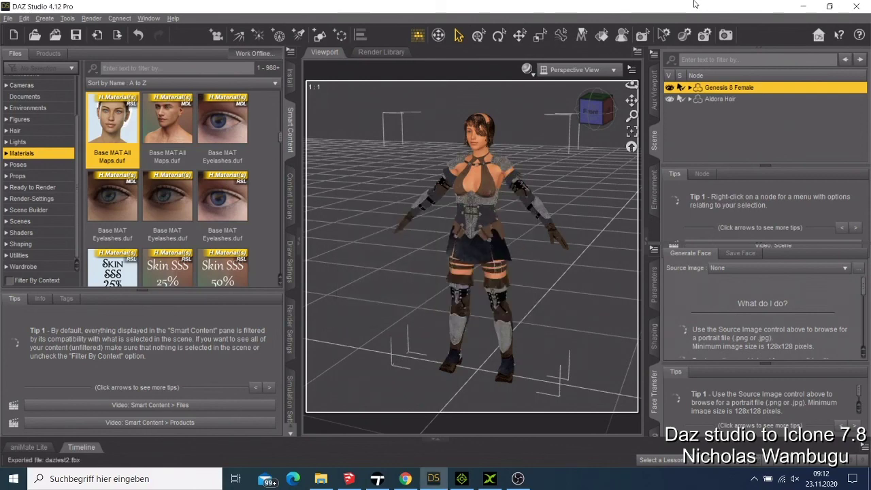
click(804, 6)
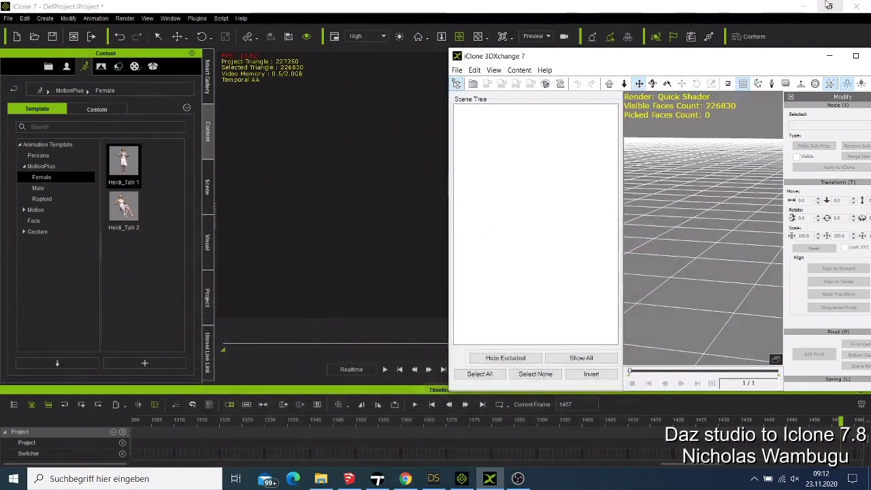
click(804, 8)
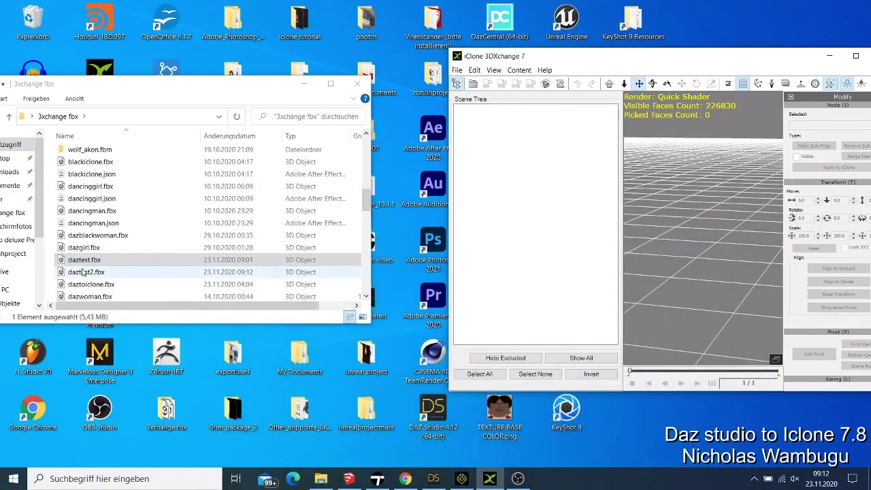
drag(85, 272, 677, 245)
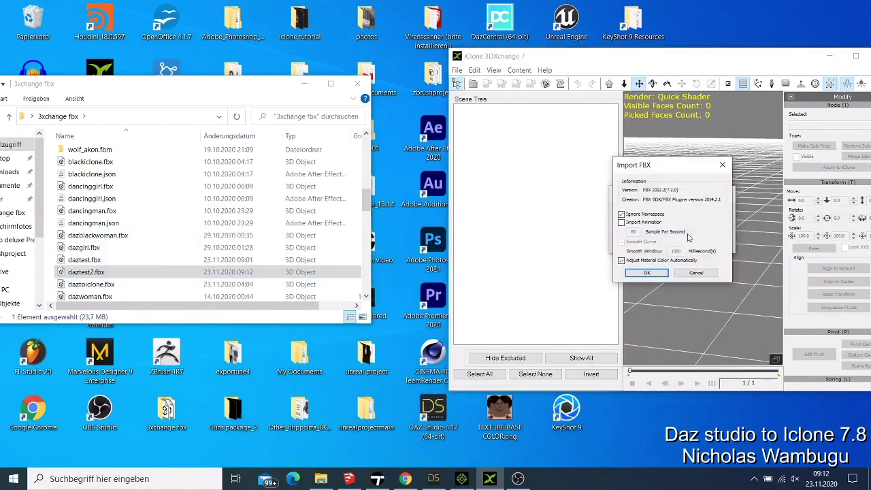
click(647, 271)
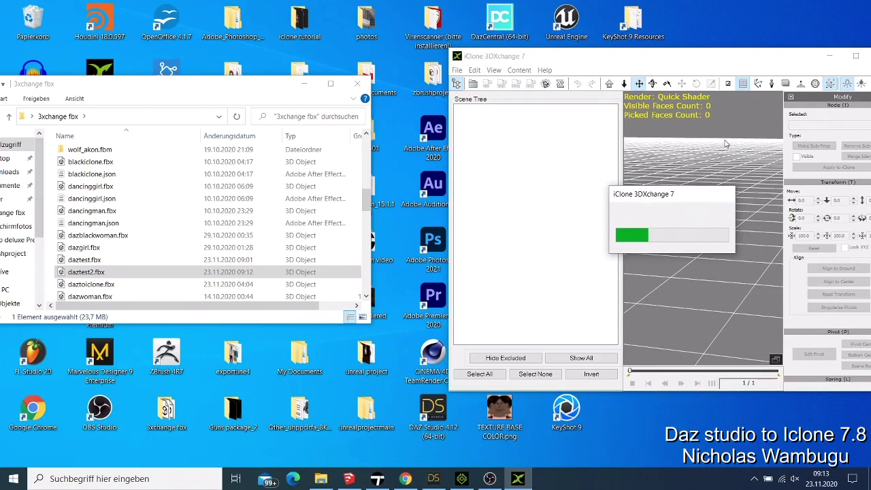
Switch to iClone and delete the daztest avatar from the scene.
click(461, 478)
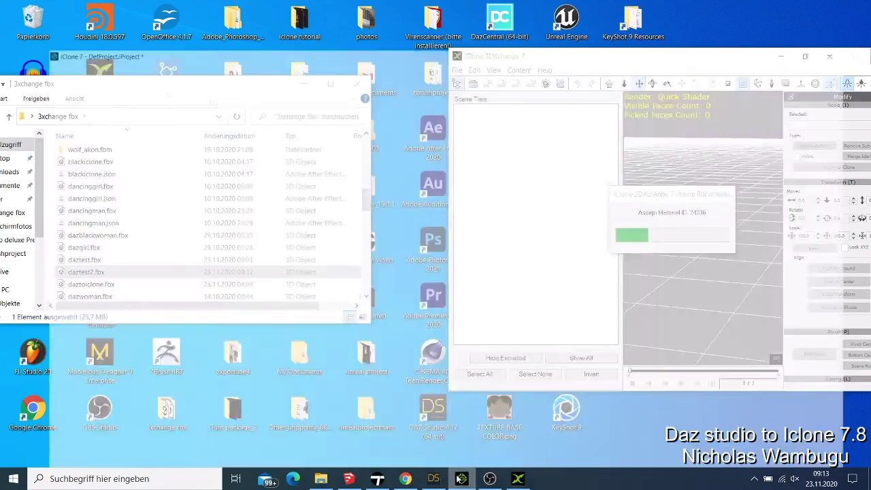
right_click(497, 150)
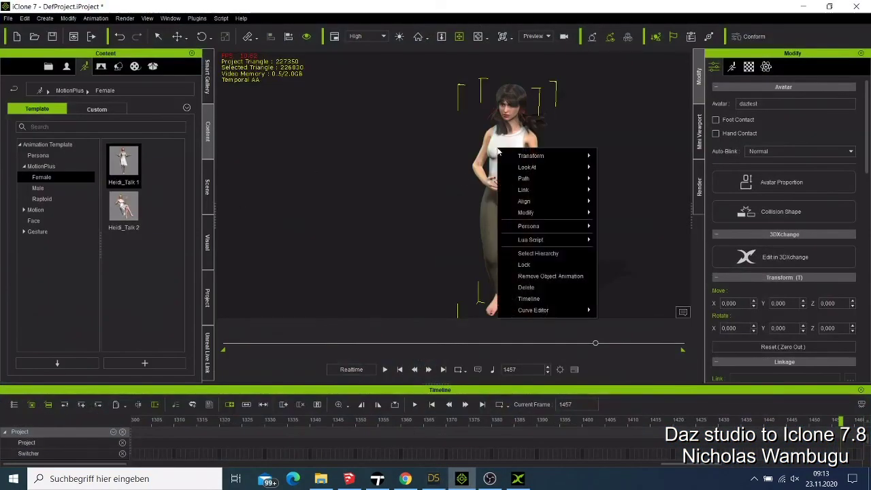
click(526, 287)
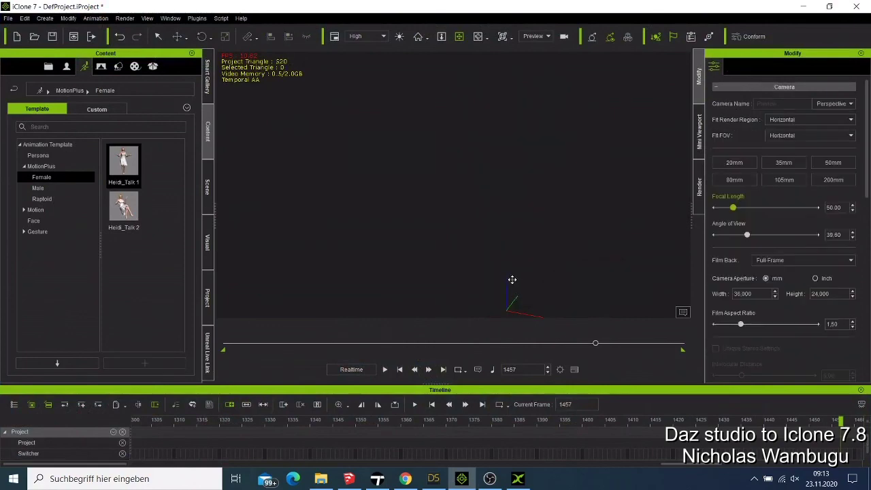
click(804, 6)
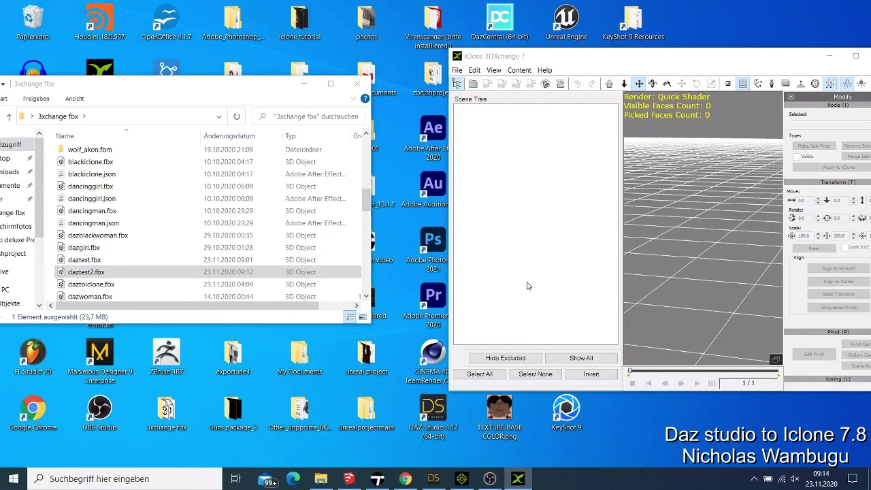
Shrink the iClone window and import daztest2.fbx from the folder directly into the iClone scene.
click(460, 480)
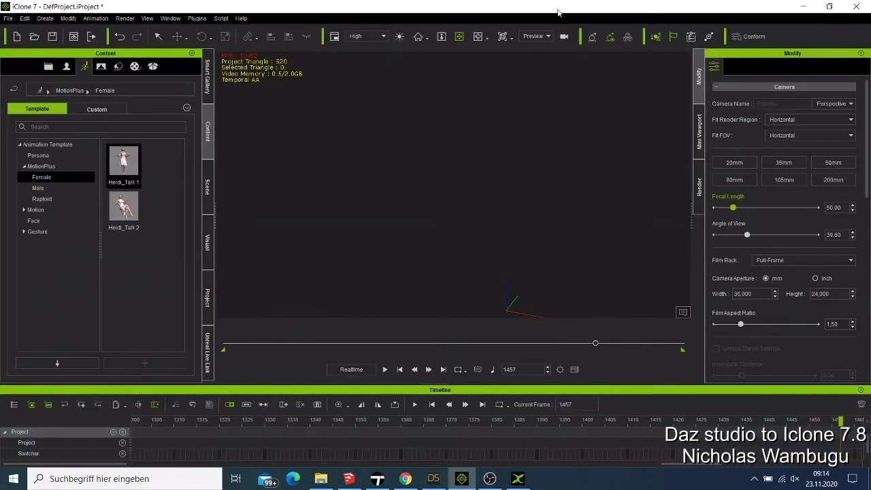
click(830, 7)
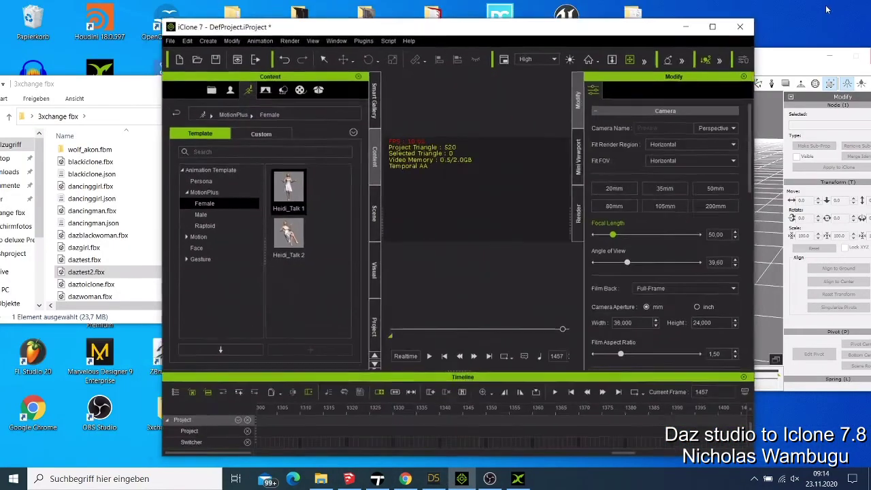
click(114, 274)
drag(116, 276, 508, 222)
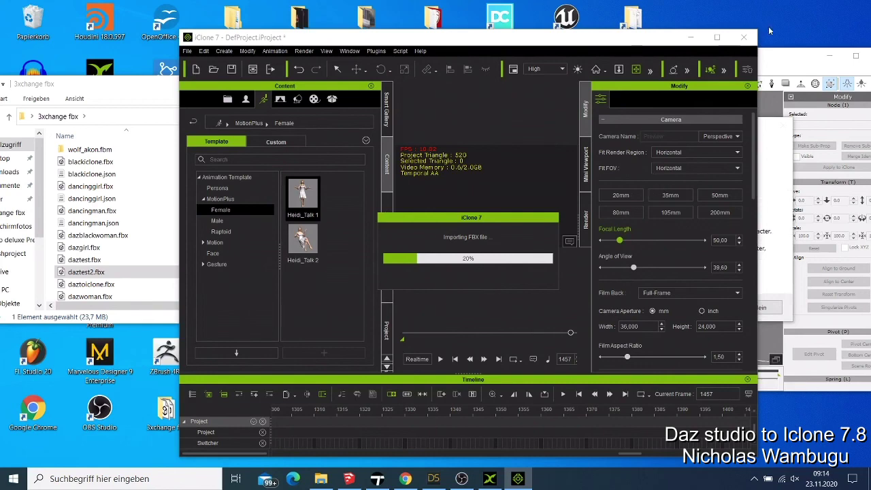
In 3DXchange, agree to convert the model to a non-standard talking character with the Daz4Genesis8 profile.
click(779, 57)
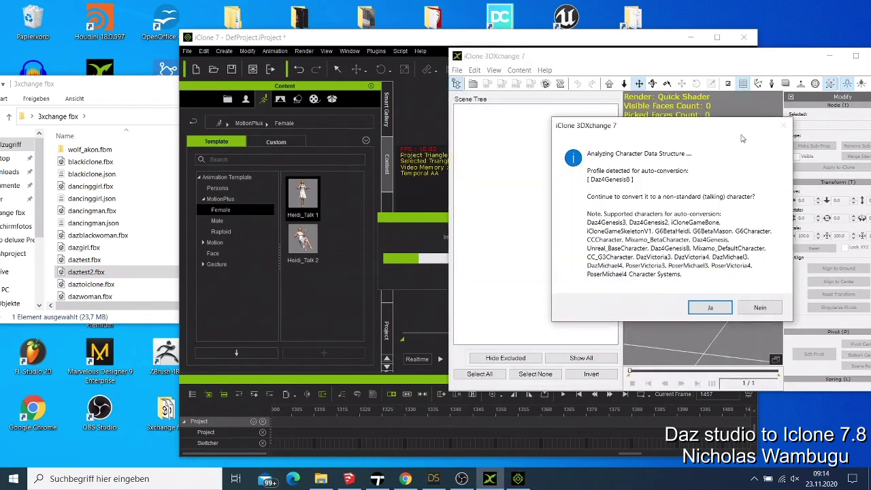
click(708, 308)
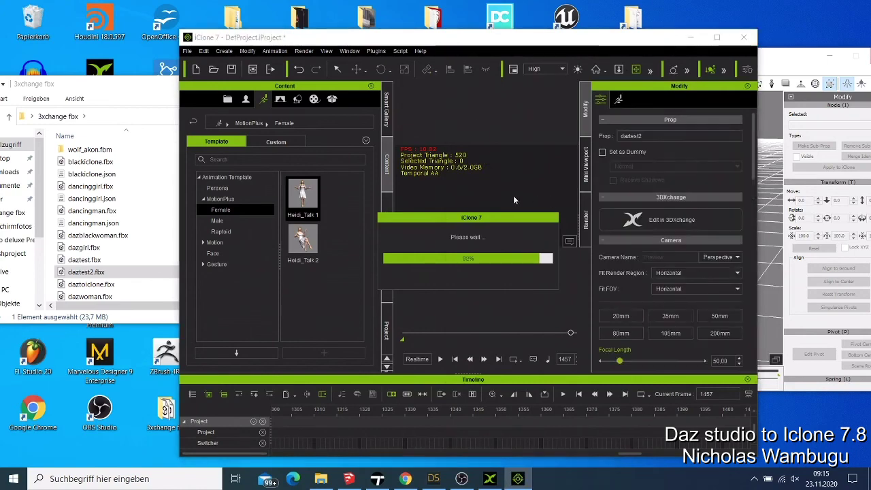
In iClone, try the Heidi_Talk 1 motion on the daztest2 prop, and delete the prop from the scene.
click(717, 38)
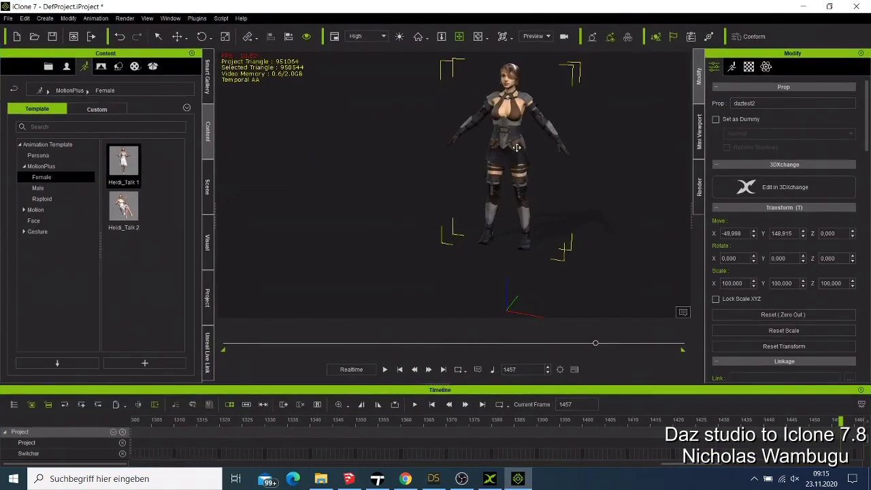
right_drag(485, 150, 477, 156)
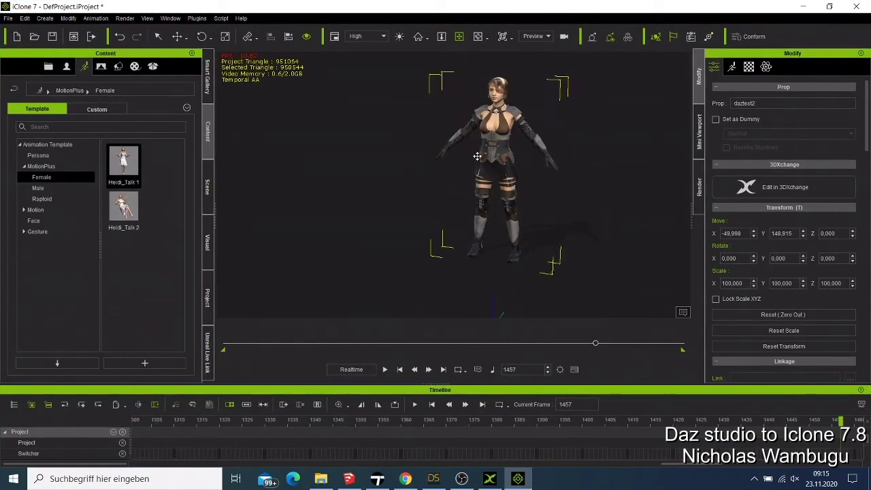
scroll(473, 170, up, 2)
scroll(469, 188, up, 1)
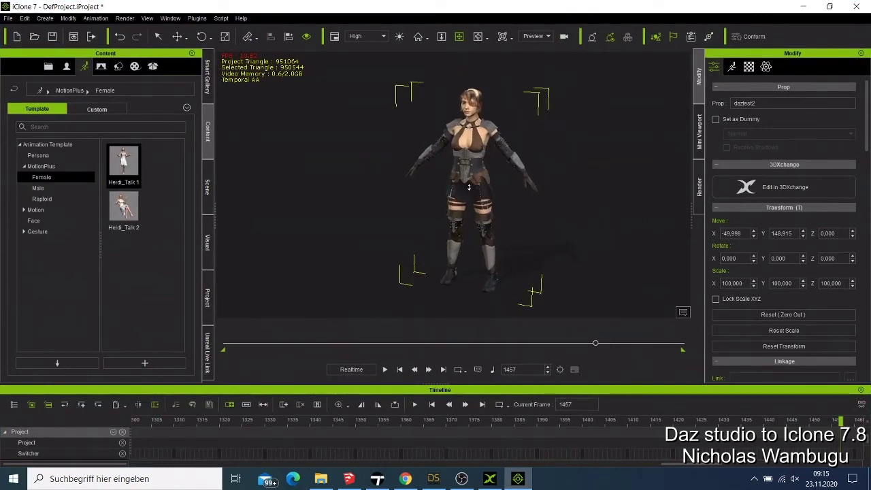
scroll(470, 187, up, 2)
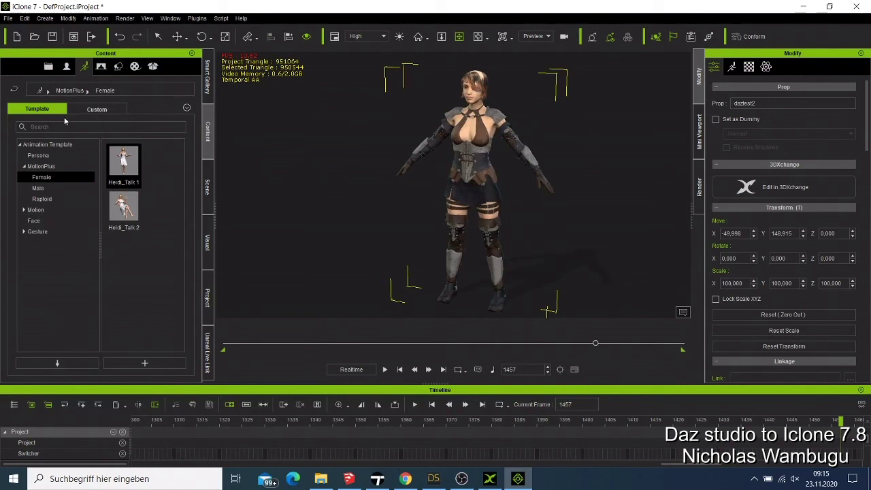
drag(123, 163, 473, 165)
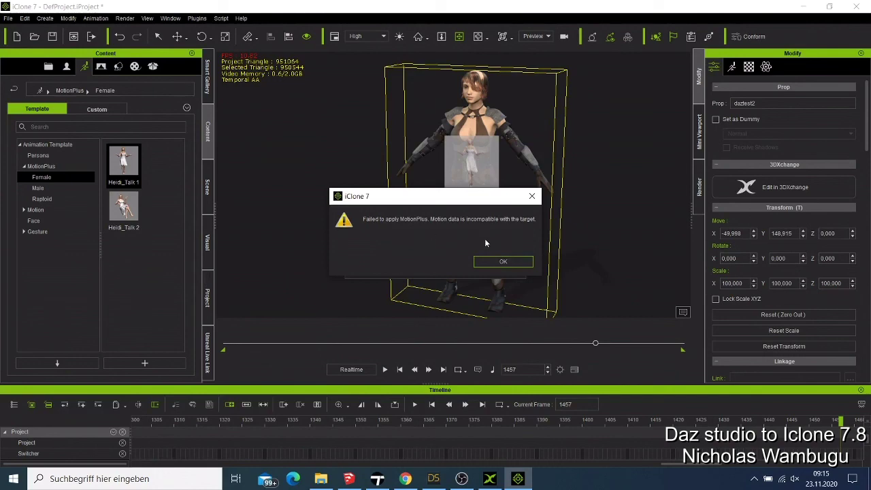
click(503, 261)
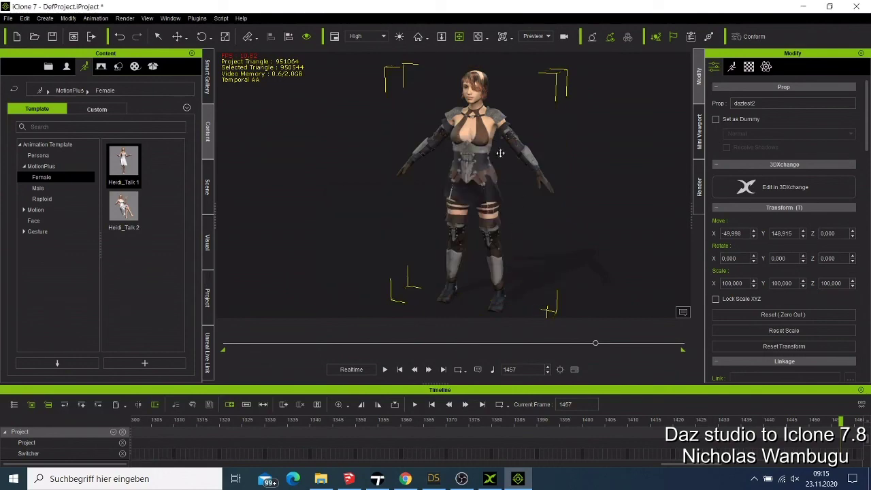
right_click(466, 137)
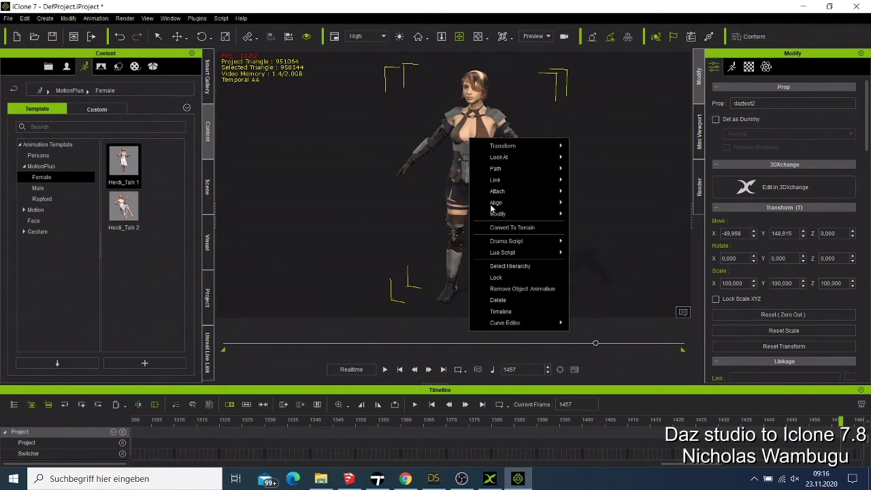
click(512, 301)
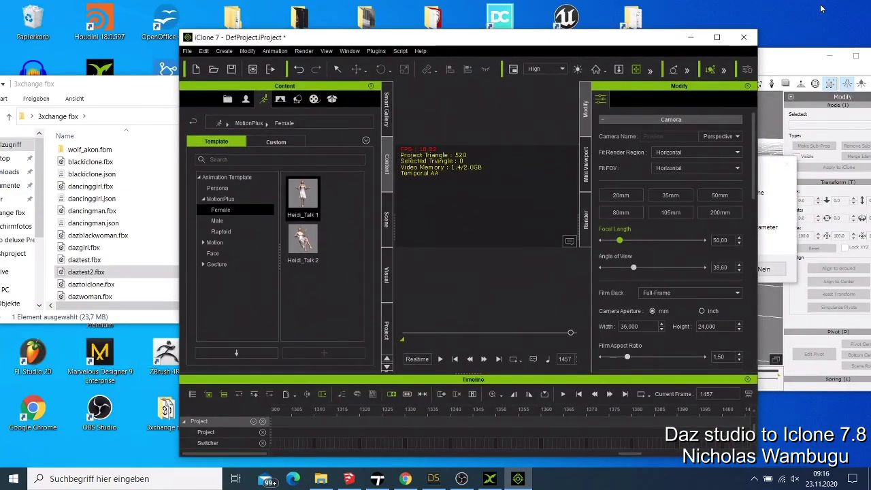
Return to 3DXchange, accept the open conversion prompts for daztest2, and maximize the window.
click(827, 7)
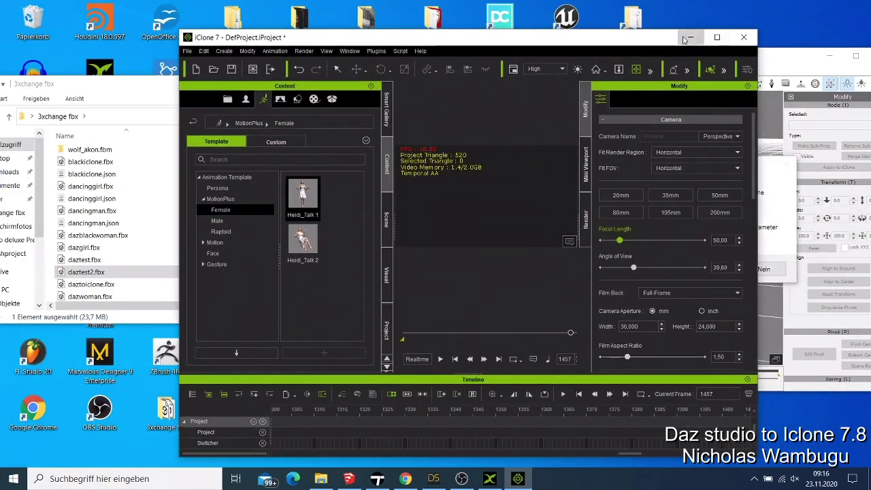
click(691, 38)
click(708, 269)
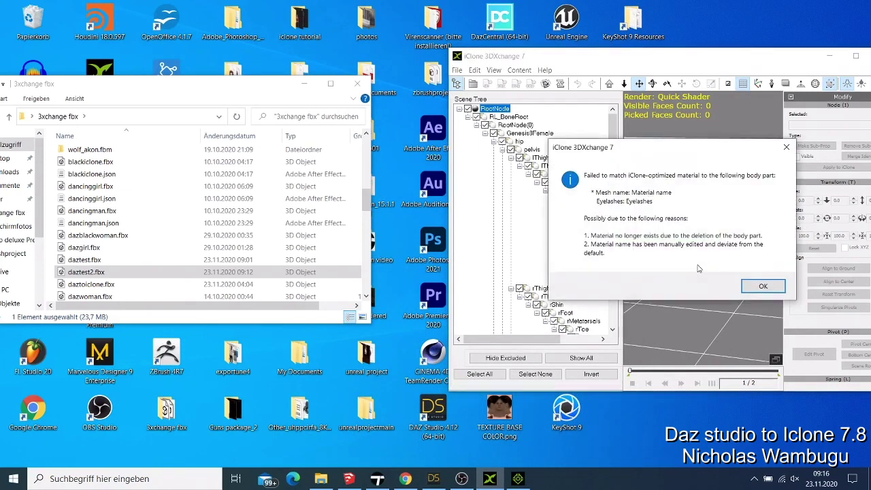
click(763, 285)
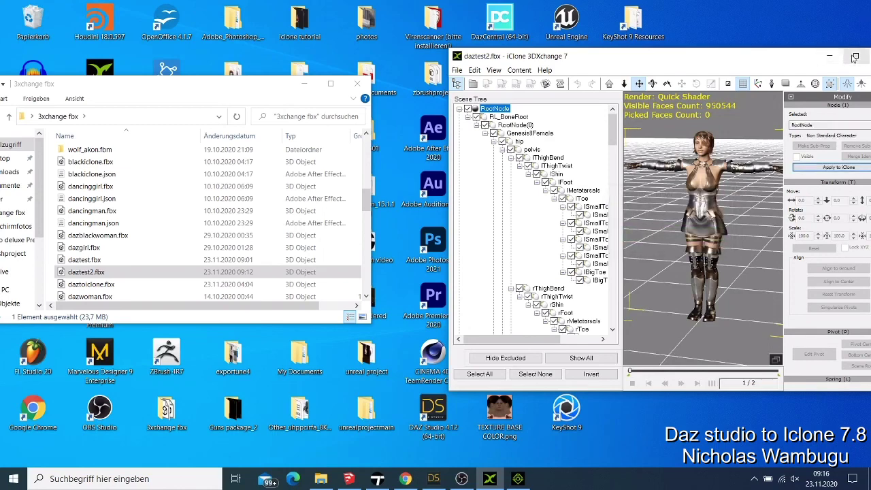
click(855, 58)
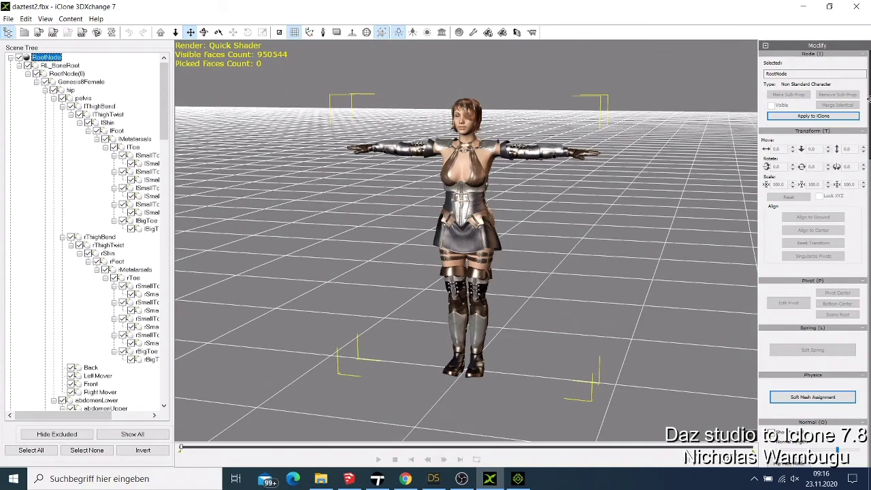
Apply the converted daztest2 character to iClone and maximize the iClone window with the whole avatar in view.
click(812, 116)
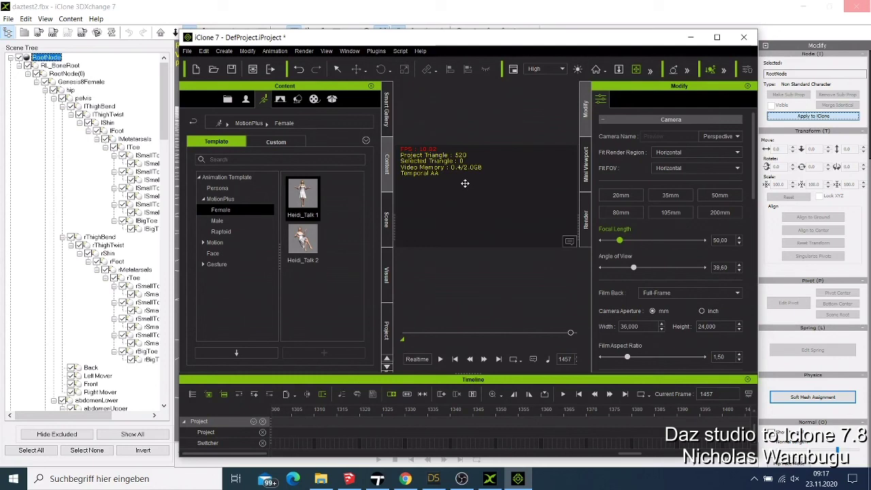
click(798, 117)
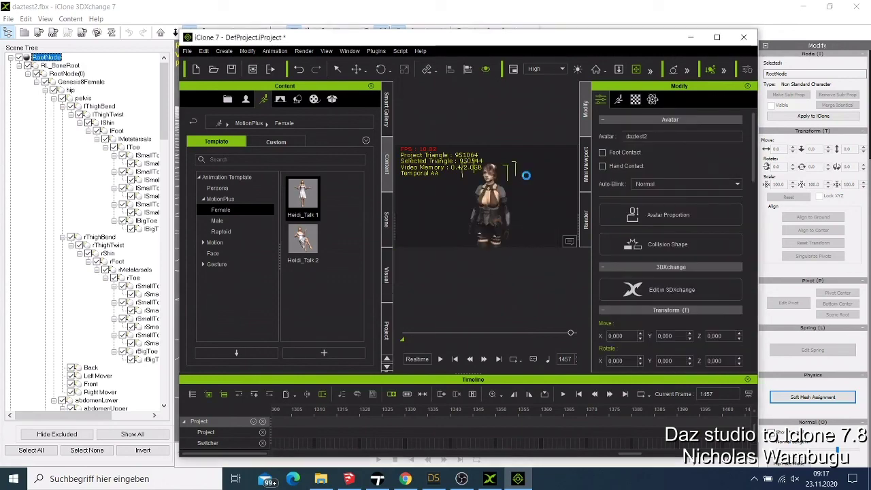
click(717, 36)
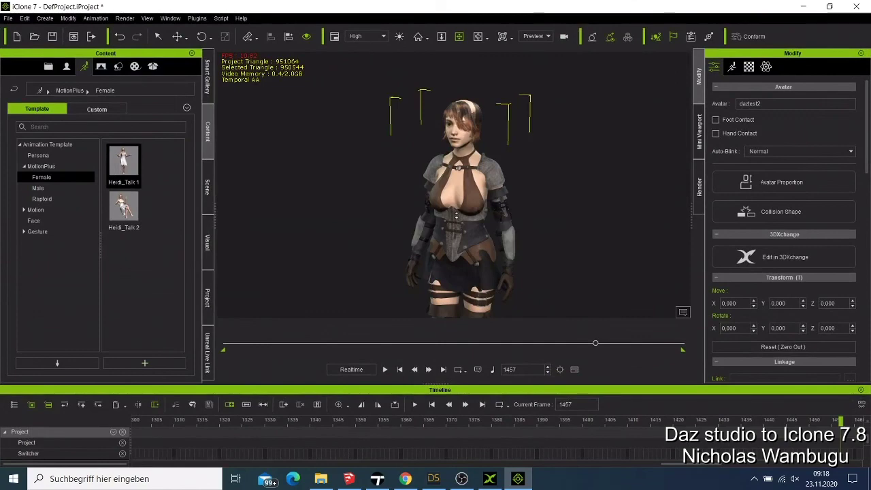
scroll(453, 222, down, 3)
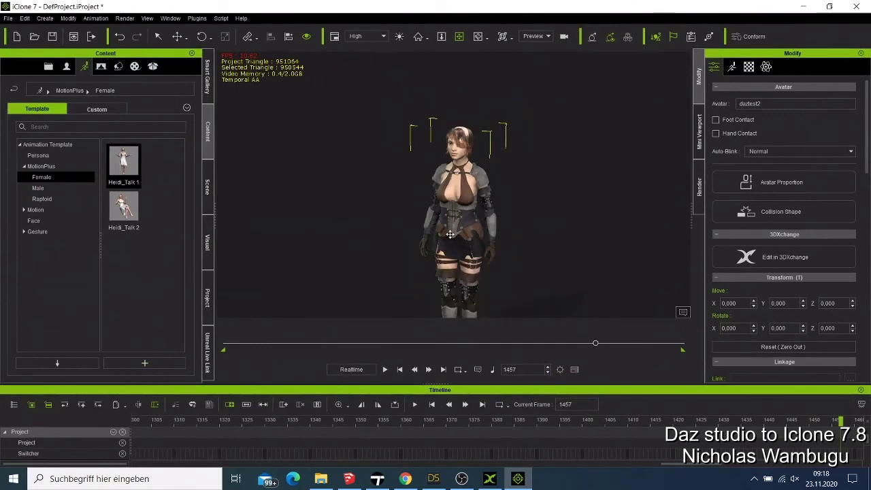
middle_drag(448, 216, 465, 190)
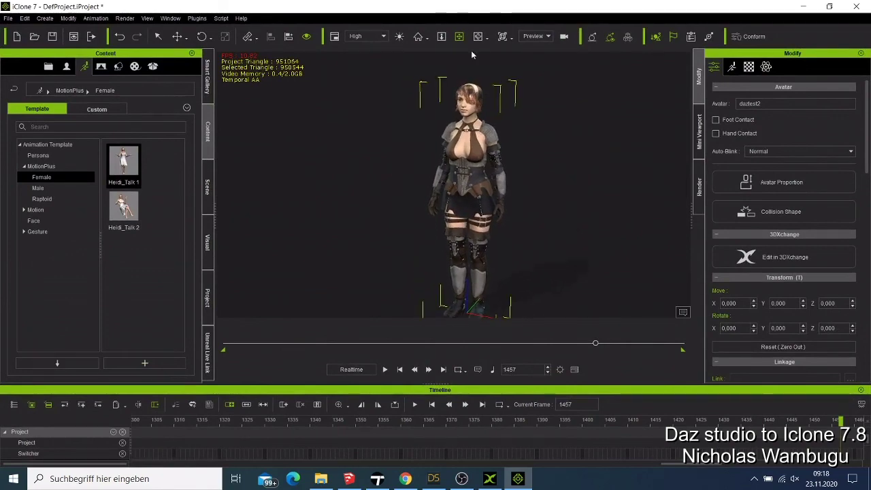
right_drag(488, 248, 599, 284)
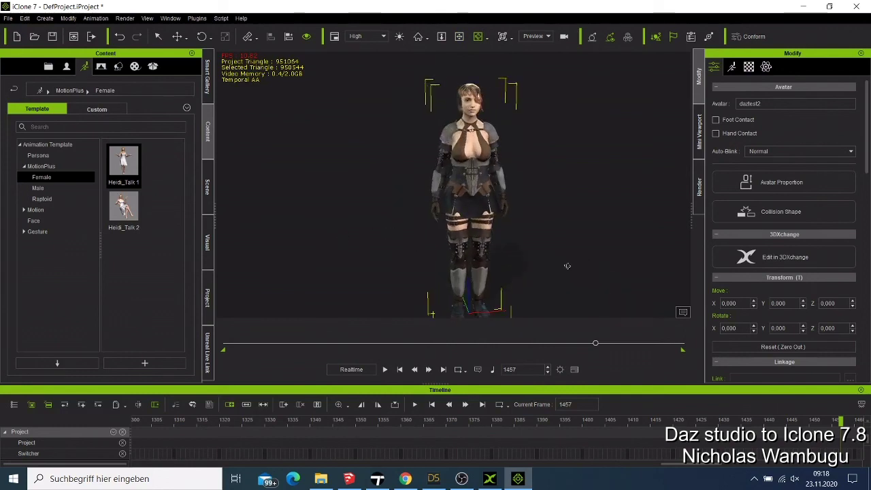
Try the Heidi_Talk 1 motion on the daztest2 avatar from frame 1457 and play it.
drag(132, 157, 477, 166)
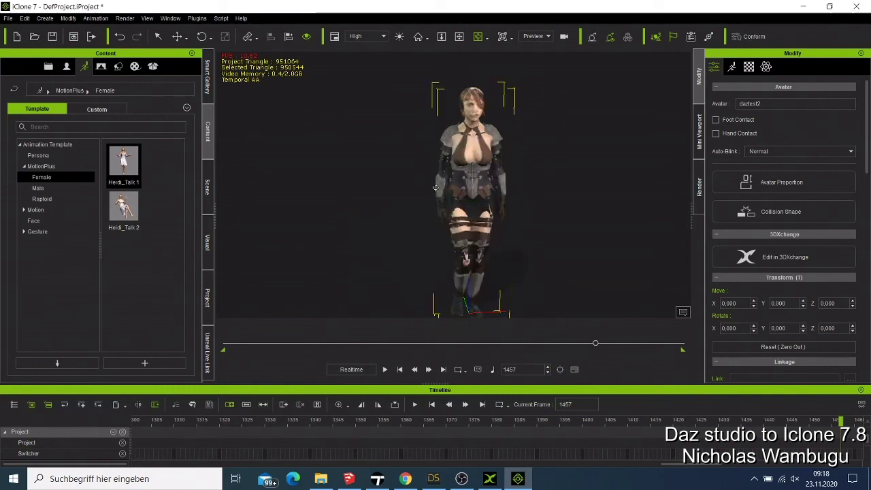
click(385, 370)
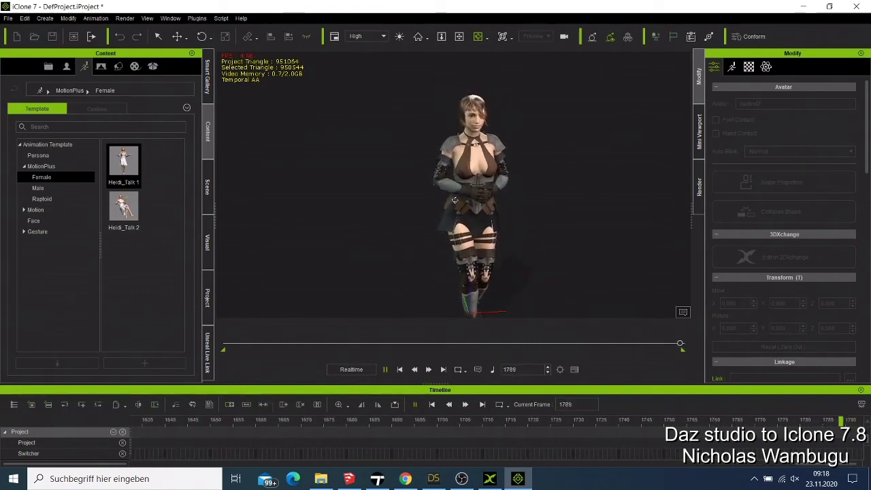
Undo the applied motion, reapply Heidi_Talk 1 to the daztest2 avatar at frame 1, and play it.
click(399, 370)
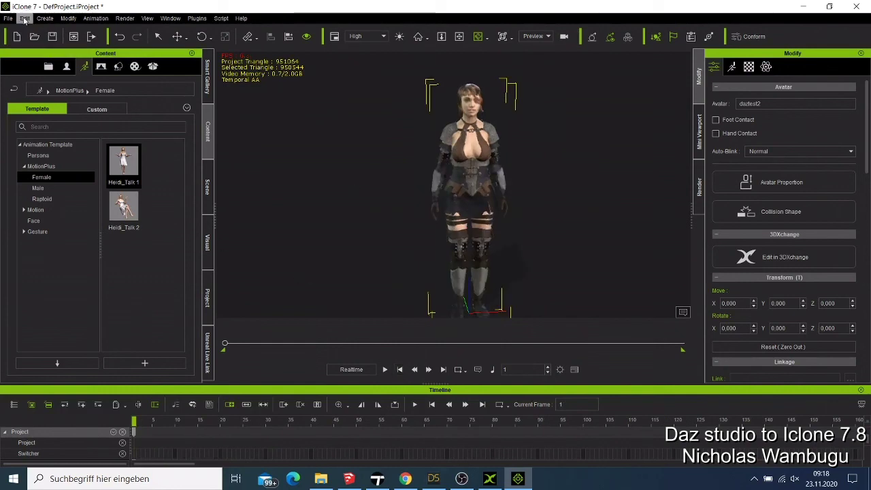
click(24, 19)
click(37, 38)
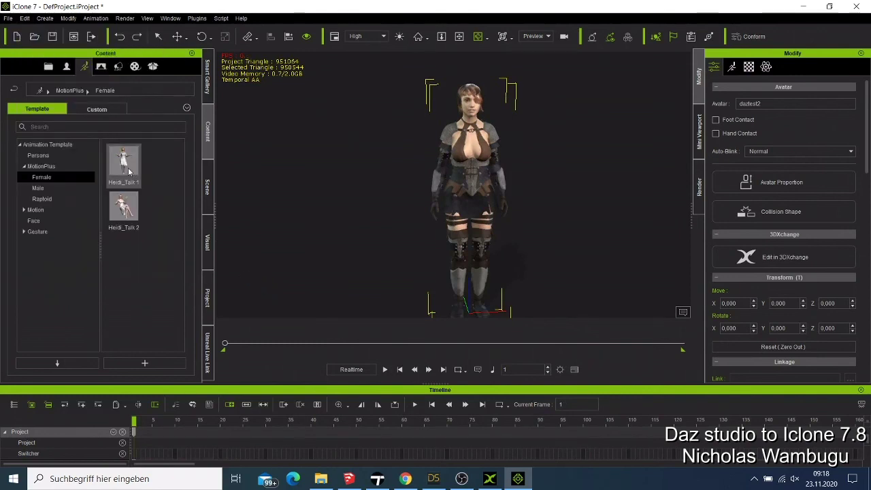
drag(130, 172, 469, 152)
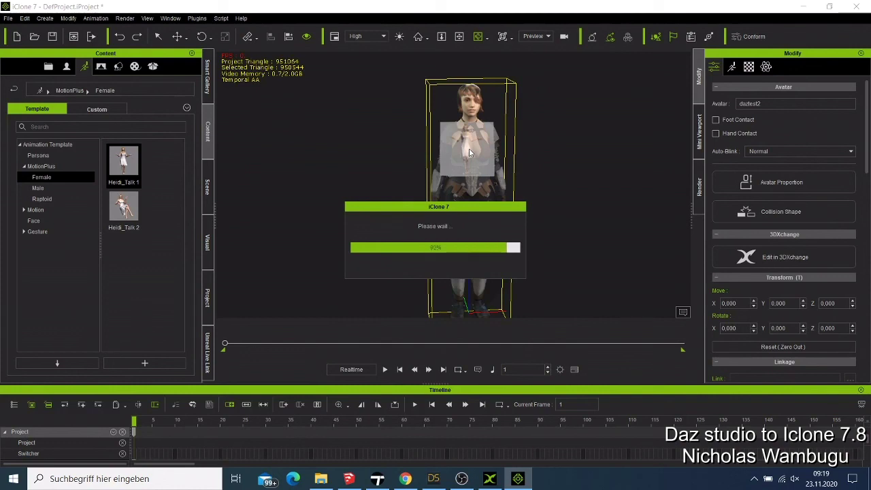
click(383, 370)
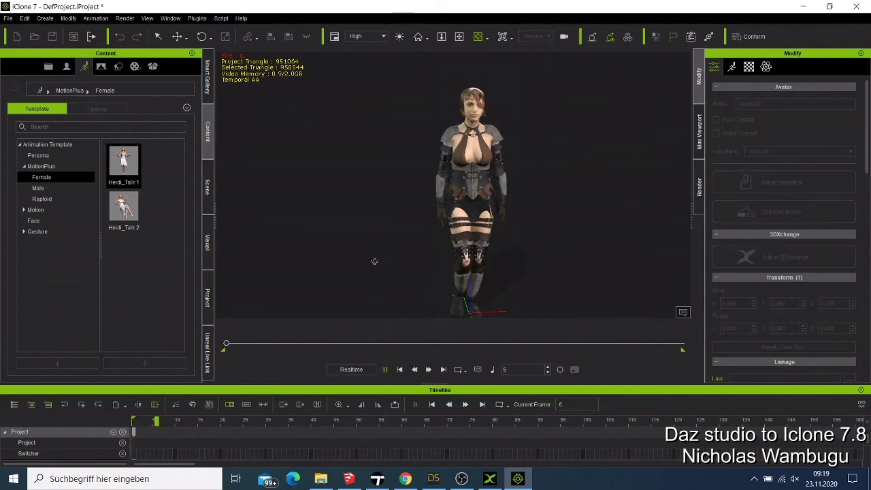